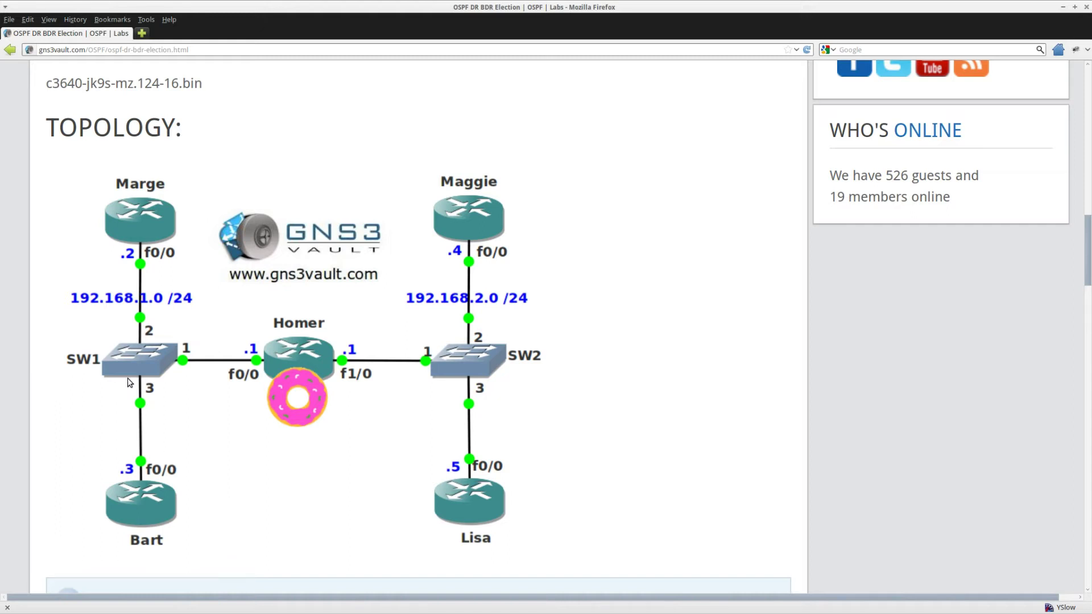
- Zoom the OSPF DR BDR Election lab page out twice and scroll through its scenario and topology
{"action": "key", "text": "ctrl+minus"}
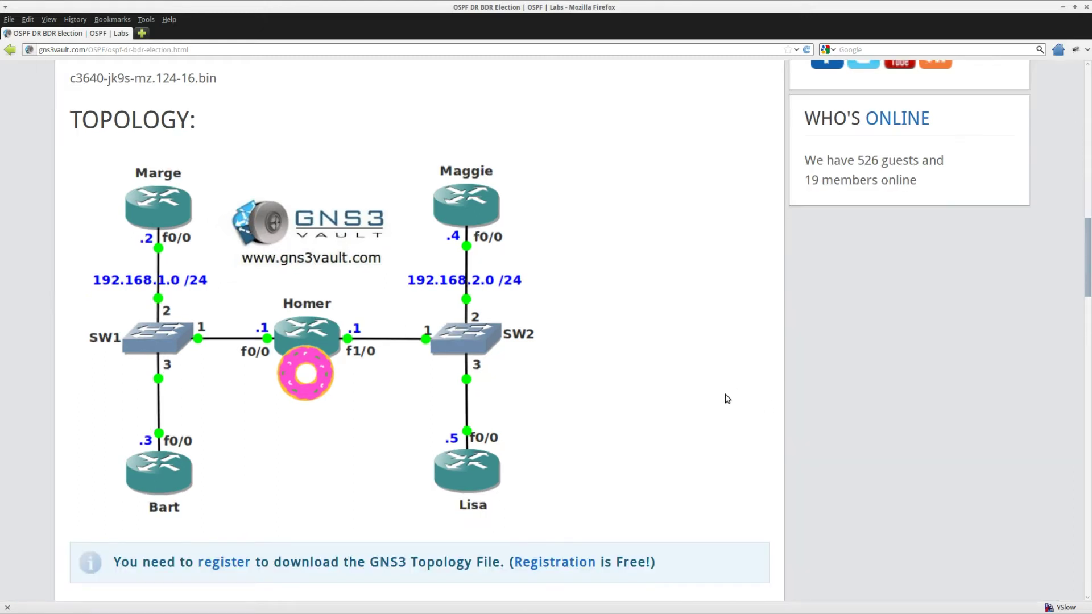
{"action": "key", "text": "ctrl+minus"}
{"action": "scroll", "coordinate": [708, 404], "scroll_direction": "up", "scroll_amount": 4}
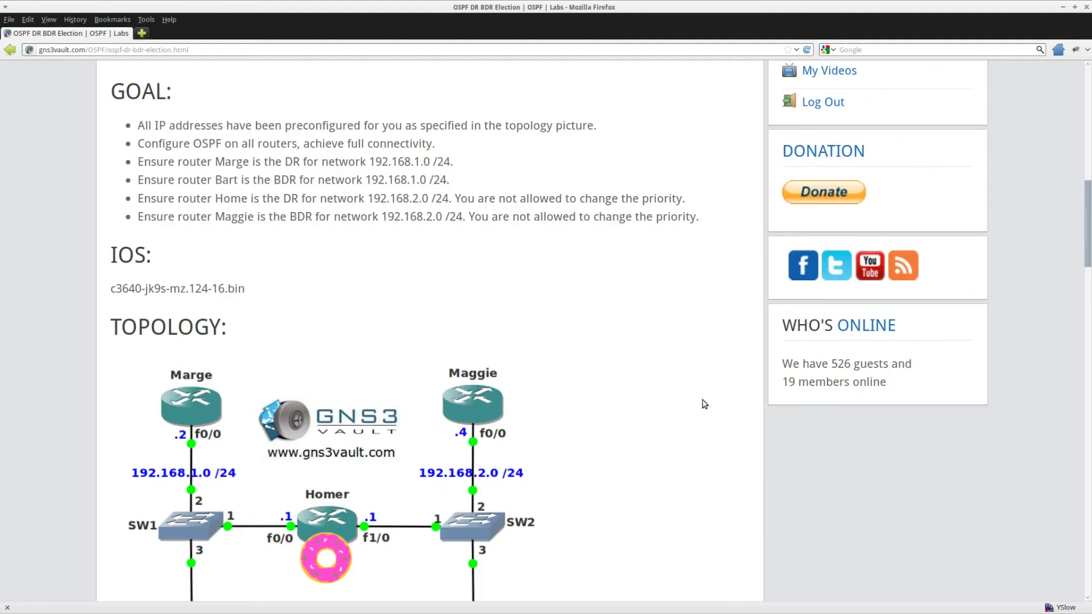
{"action": "scroll", "coordinate": [677, 410], "scroll_direction": "up", "scroll_amount": 1}
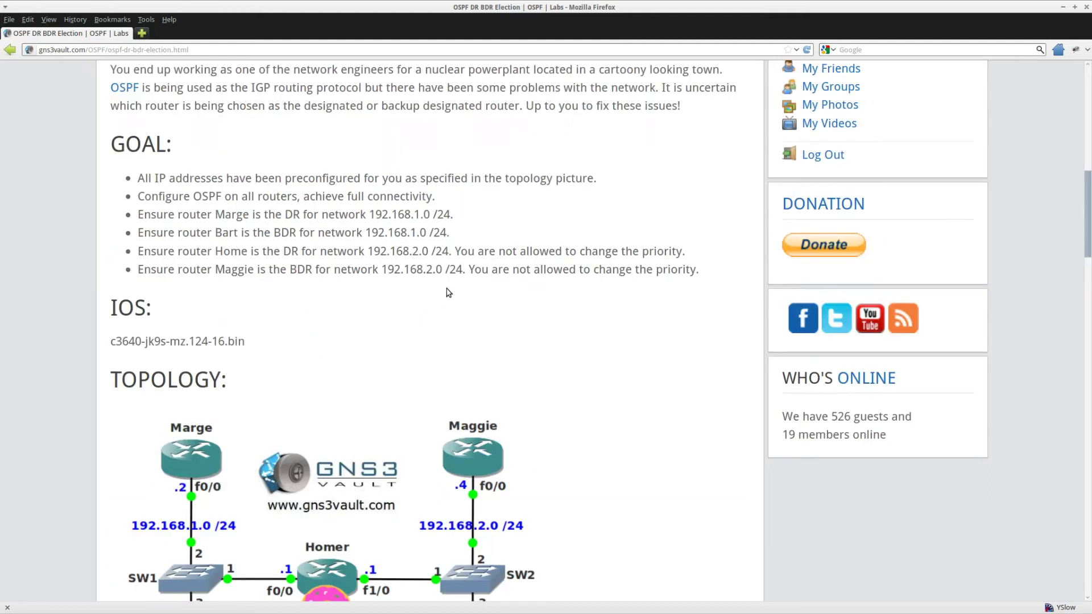
{"action": "scroll", "coordinate": [432, 293], "scroll_direction": "up", "scroll_amount": 3}
{"action": "scroll", "coordinate": [364, 347], "scroll_direction": "up", "scroll_amount": 7}
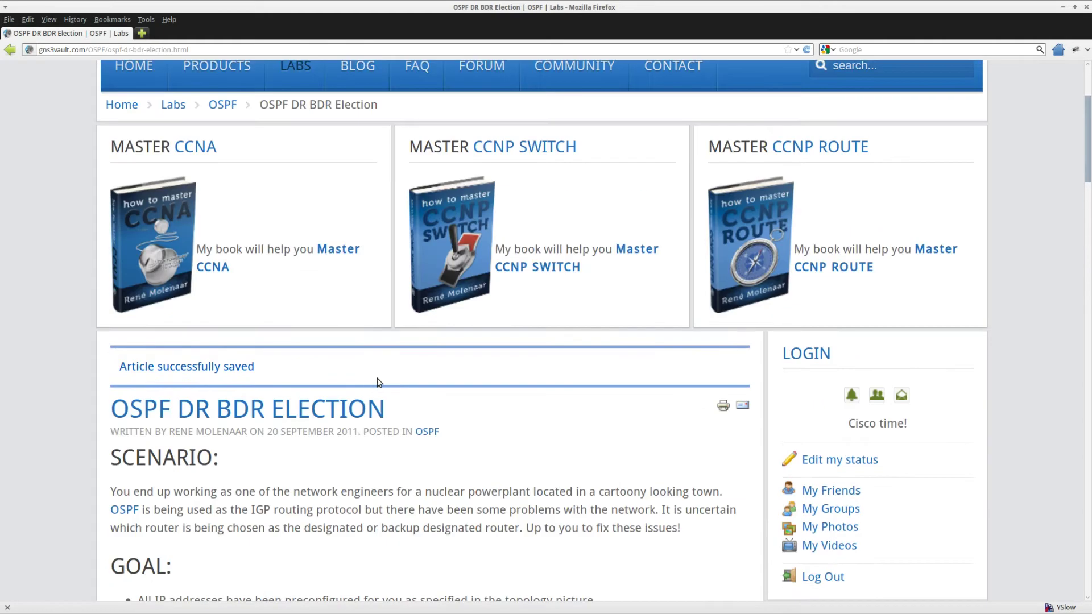
{"action": "scroll", "coordinate": [439, 357], "scroll_direction": "down", "scroll_amount": 5}
- Highlight the 'Configure OSPF' goal line, then clear the highlight and return to the terminal
{"action": "left_click_drag", "start_coordinate": [475, 465], "coordinate": [134, 466]}
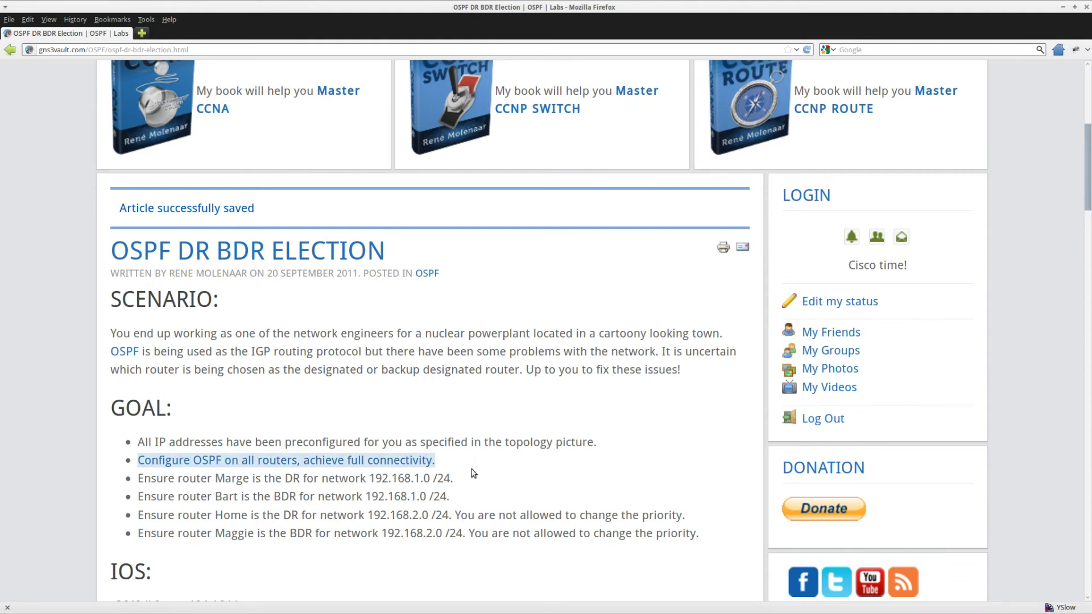
{"action": "scroll", "coordinate": [475, 472], "scroll_direction": "down", "scroll_amount": 2}
{"action": "left_click", "coordinate": [403, 404]}
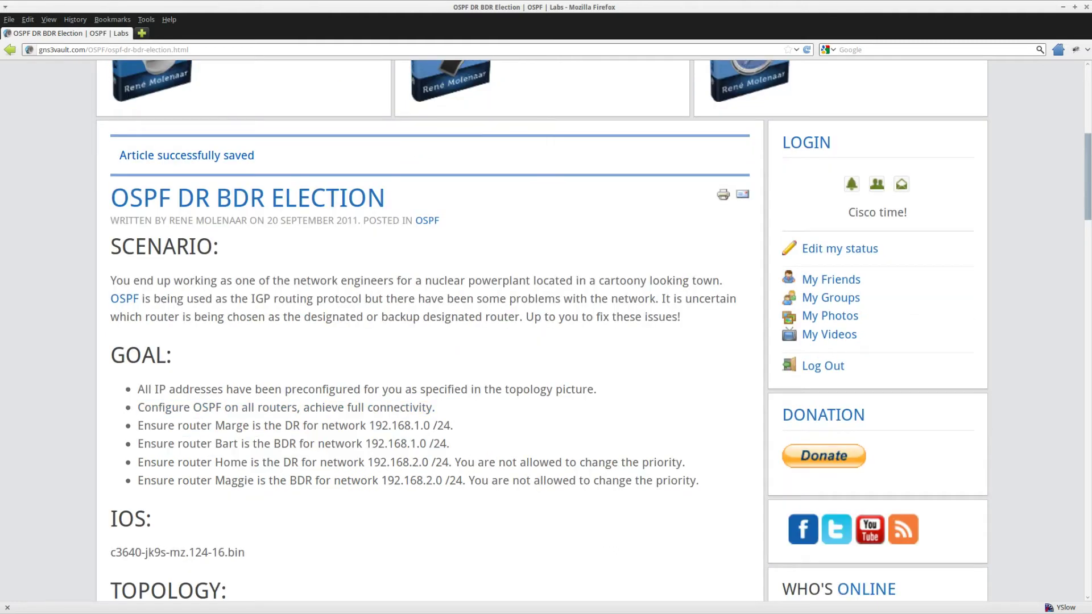
{"action": "key", "text": "alt+Tab"}
- On Marge, start OSPF process 1 with network 0.0.0.0 255.255.255.255 area 0
{"action": "key", "text": "shift+Right"}
{"action": "type", "text": "ena"}
{"action": "key", "text": "Return"}
{"action": "type", "text": "conf t"}
{"action": "key", "text": "Return"}
{"action": "type", "text": "router ospf 1"}
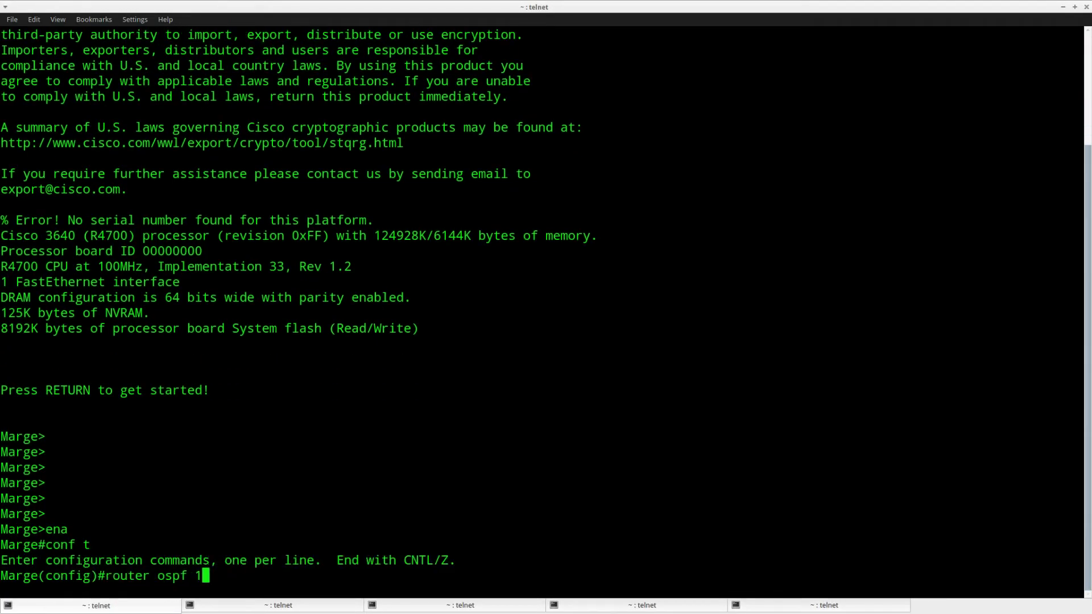
{"action": "key", "text": "Return"}
{"action": "type", "text": "net"}
{"action": "key", "text": "Tab"}
{"action": "type", "text": "0.0.0.0 255.255.255.255 area 0"}
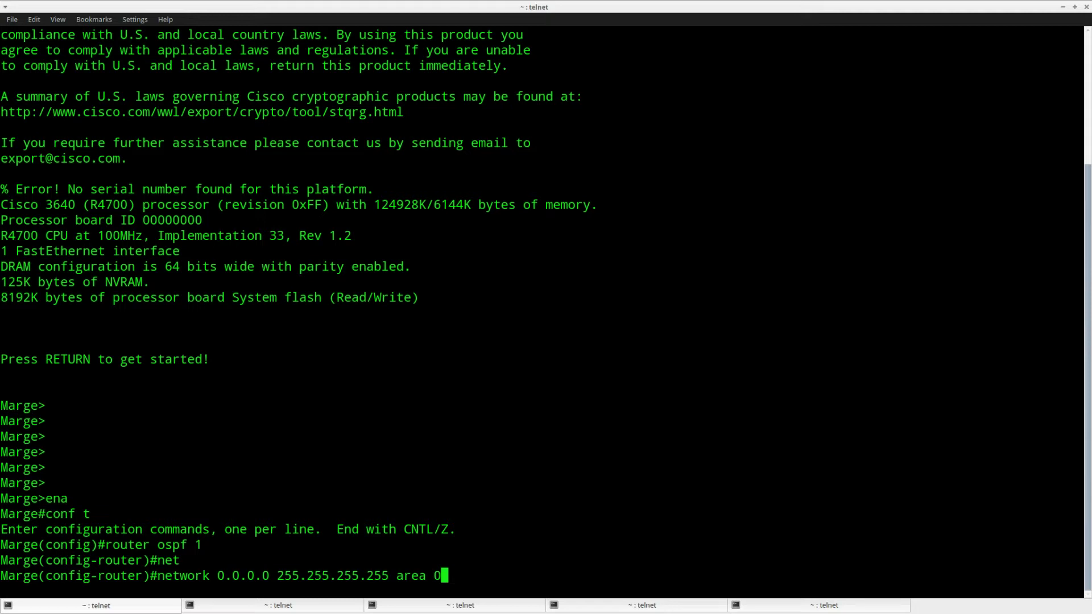
{"action": "key", "text": "Return"}
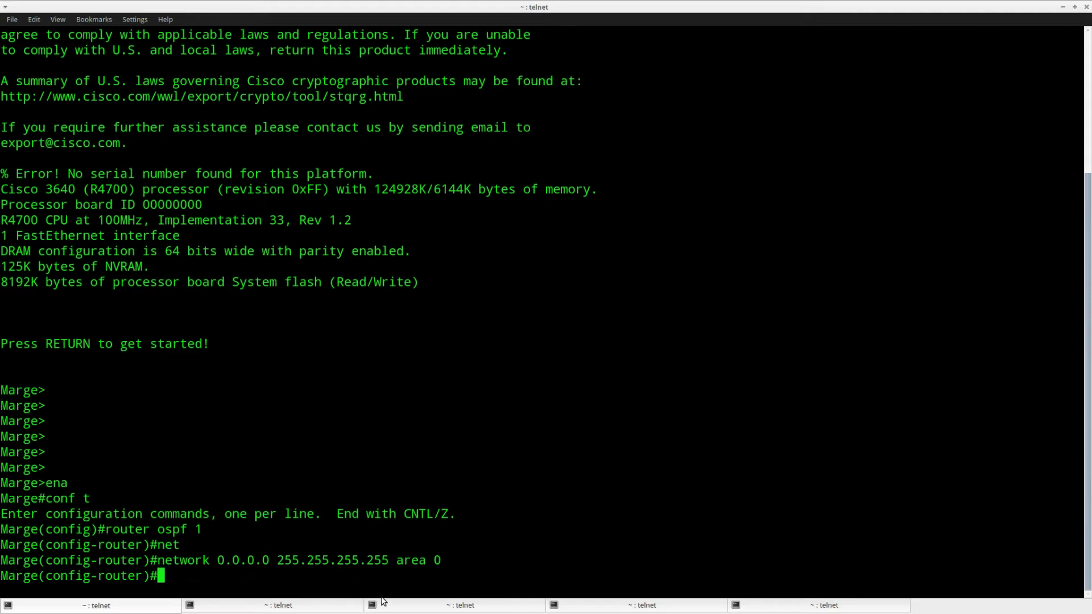
- Copy the router ospf 1 block from Marge's running configuration (do show run)
{"action": "type", "text": "do show run"}
{"action": "key", "text": "Return"}
{"action": "key", "text": "space"}
{"action": "key", "text": "space"}
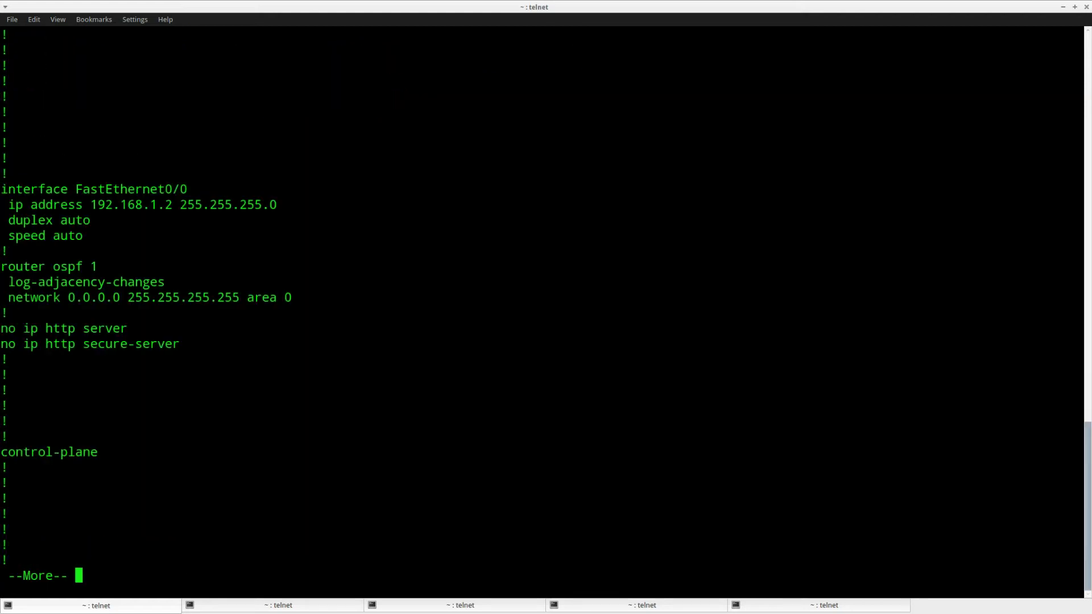
{"action": "left_click_drag", "start_coordinate": [303, 290], "coordinate": [1, 265]}
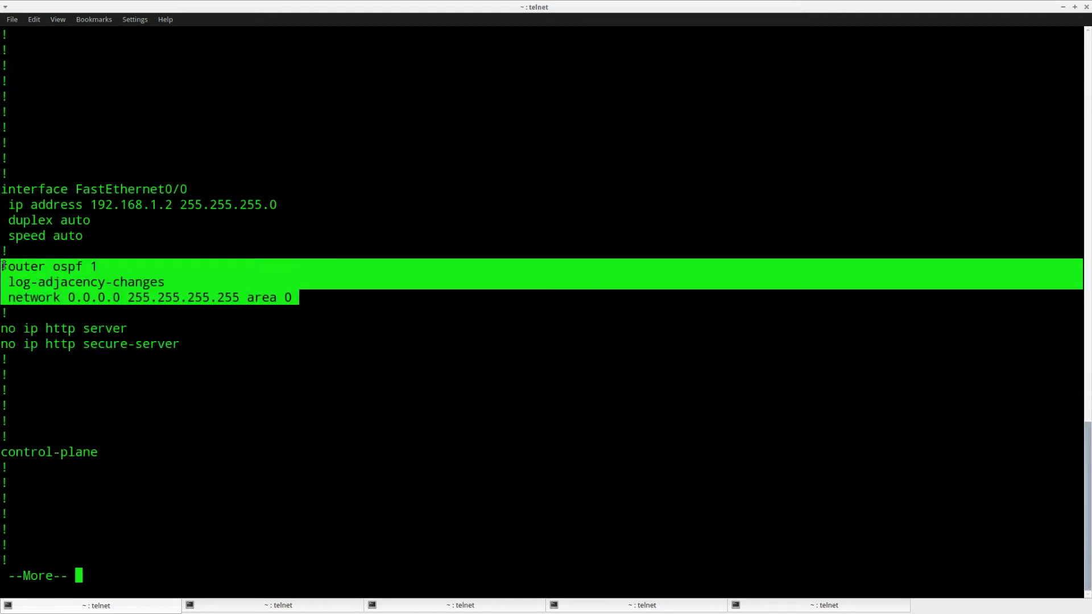
{"action": "right_click", "coordinate": [66, 274]}
{"action": "left_click", "coordinate": [66, 274]}
{"action": "left_click", "coordinate": [166, 460]}
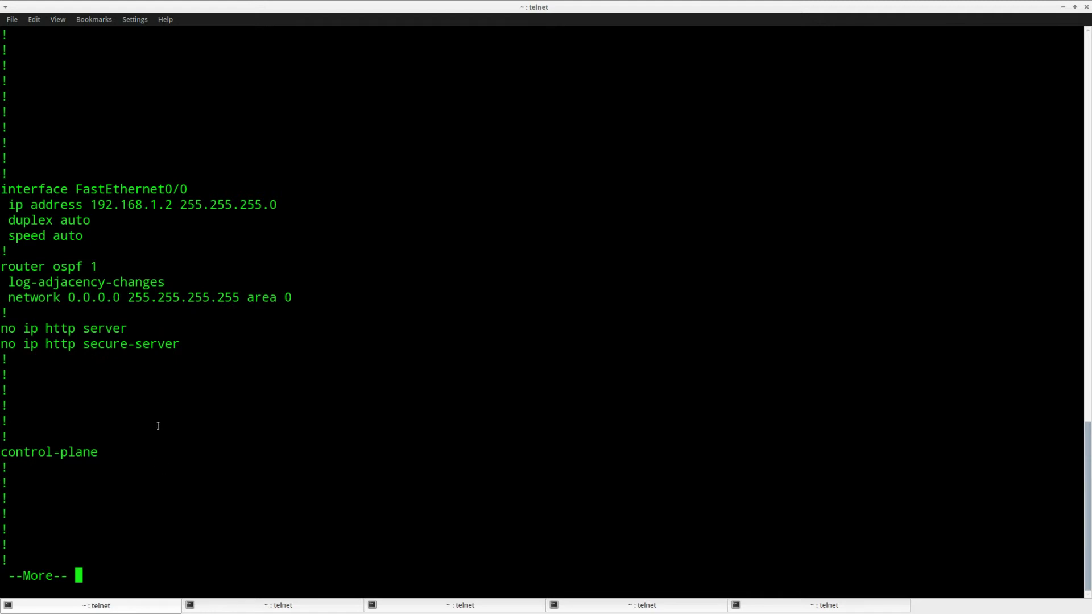
- Paste the copied OSPF configuration into Bart's global configuration mode
{"action": "left_click", "coordinate": [269, 606]}
{"action": "key", "text": "Return"}
{"action": "type", "text": "ena"}
{"action": "key", "text": "Return"}
{"action": "type", "text": "co"}
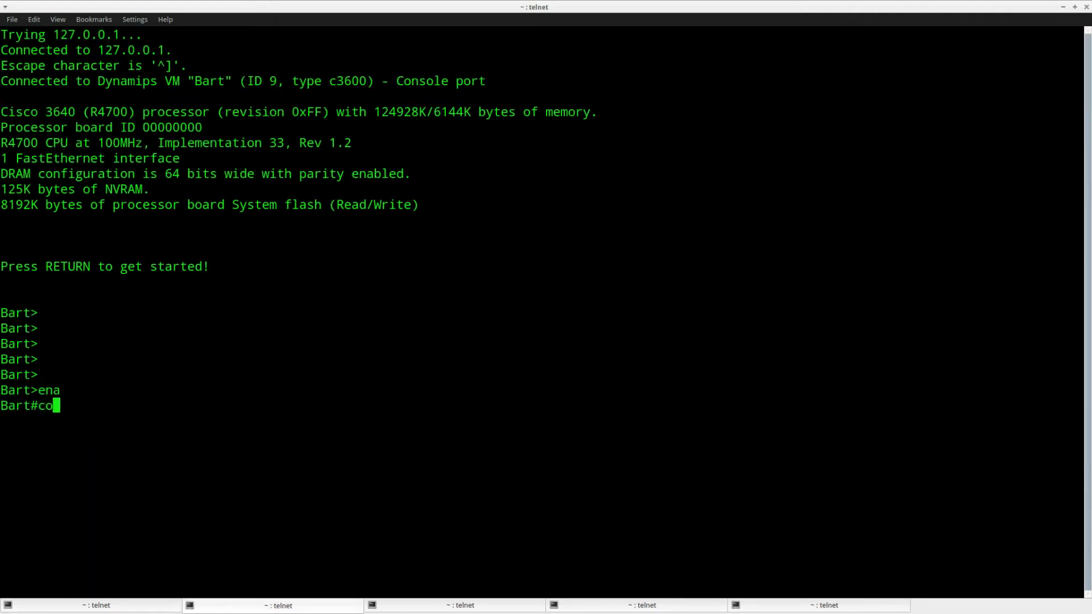
{"action": "type", "text": "nf t"}
{"action": "key", "text": "Return"}
{"action": "key", "text": "ctrl+shift+v"}
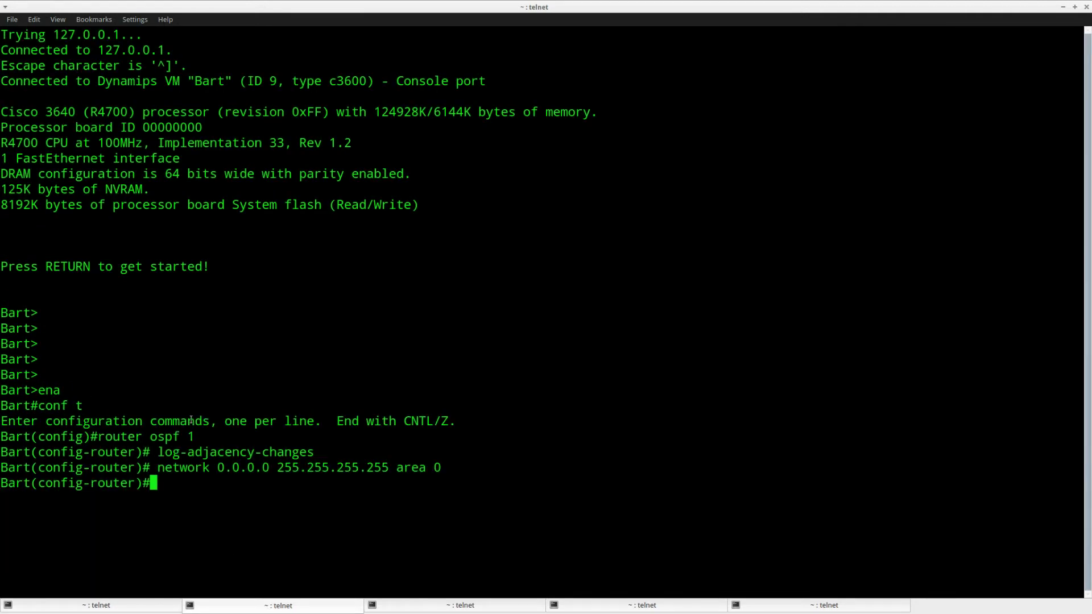
{"action": "key", "text": "Return"}
- Paste the copied OSPF configuration into Homer's global configuration mode
{"action": "left_click", "coordinate": [427, 606]}
{"action": "key", "text": "Return"}
{"action": "type", "text": "er>e"}
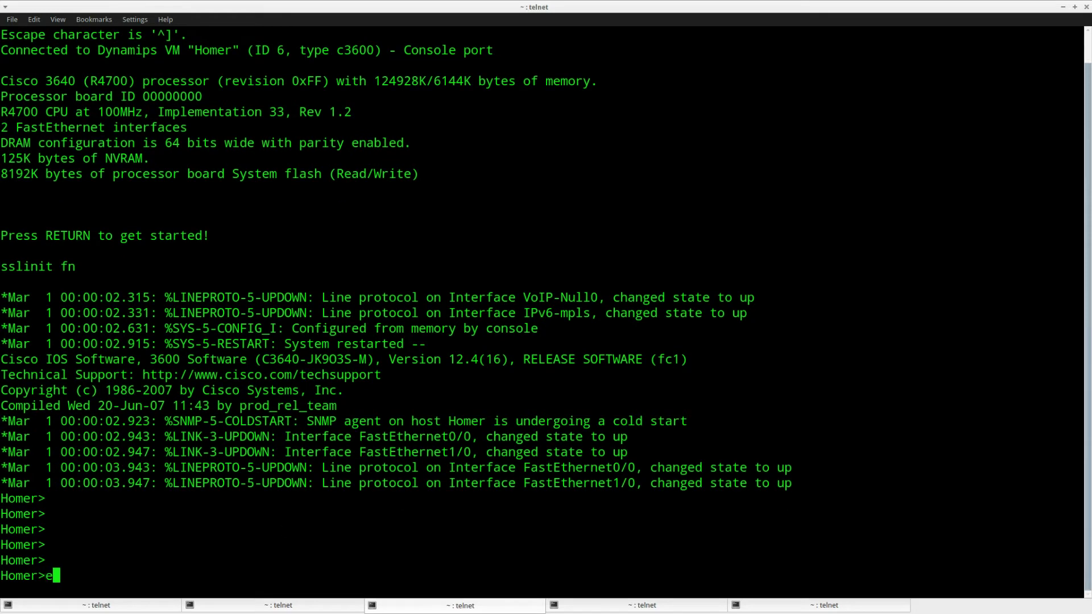
{"action": "type", "text": "na"}
{"action": "key", "text": "Return"}
{"action": "type", "text": "conf t"}
{"action": "key", "text": "Return"}
{"action": "key", "text": "ctrl+shift+v"}
{"action": "key", "text": "Return"}
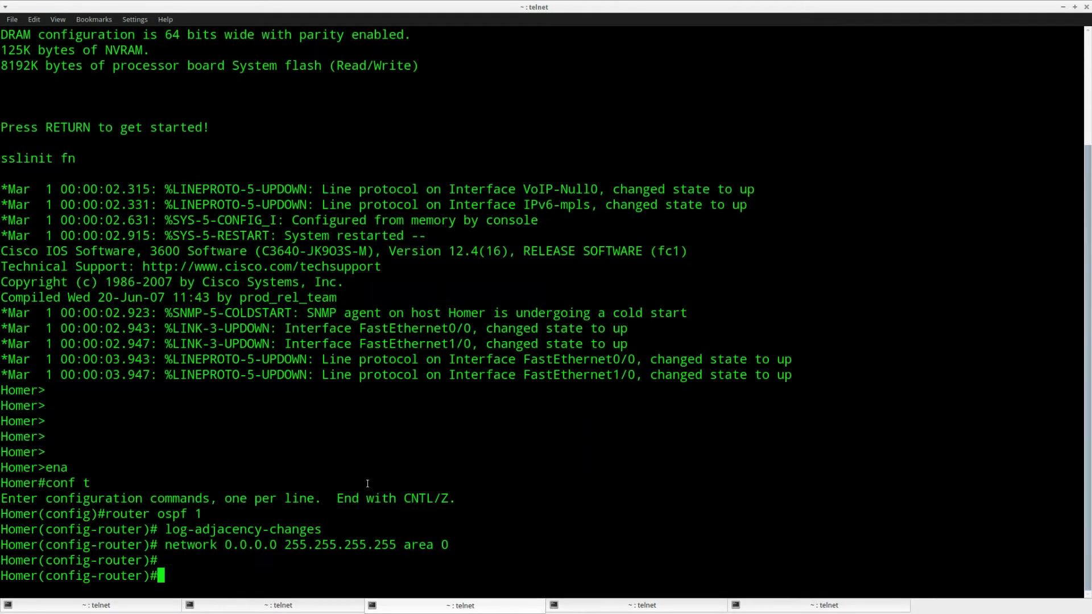
- Paste the copied OSPF configuration into Lisa's global configuration mode
{"action": "left_click", "coordinate": [612, 606]}
{"action": "key", "text": "Return"}
{"action": "type", "text": "en"}
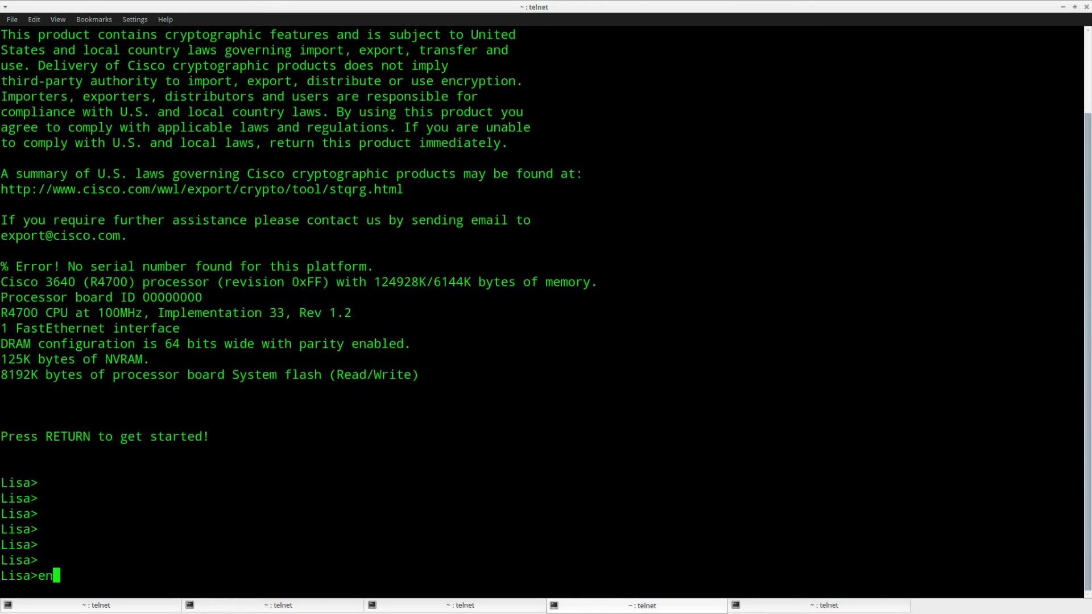
{"action": "type", "text": "a"}
{"action": "key", "text": "Return"}
{"action": "type", "text": "conf t"}
{"action": "key", "text": "Return"}
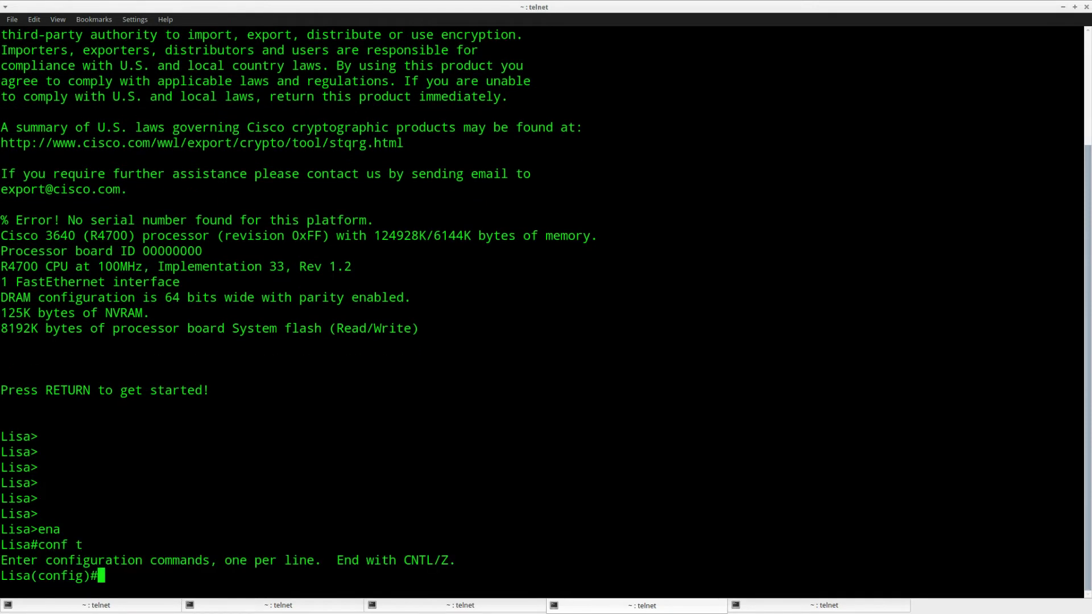
{"action": "type", "text": "router ospf 1  log-adjacency-changes  network 0.0.0.0 255.255.255.255 area 0"}
{"action": "key", "text": "Return"}
- Paste the OSPF configuration on Maggie, then page through the rest of Marge's configuration
{"action": "key", "text": "Return"}
{"action": "key", "text": "shift+Right"}
{"action": "type", "text": "ena"}
{"action": "key", "text": "Return"}
{"action": "type", "text": "conf t"}
{"action": "key", "text": "Return"}
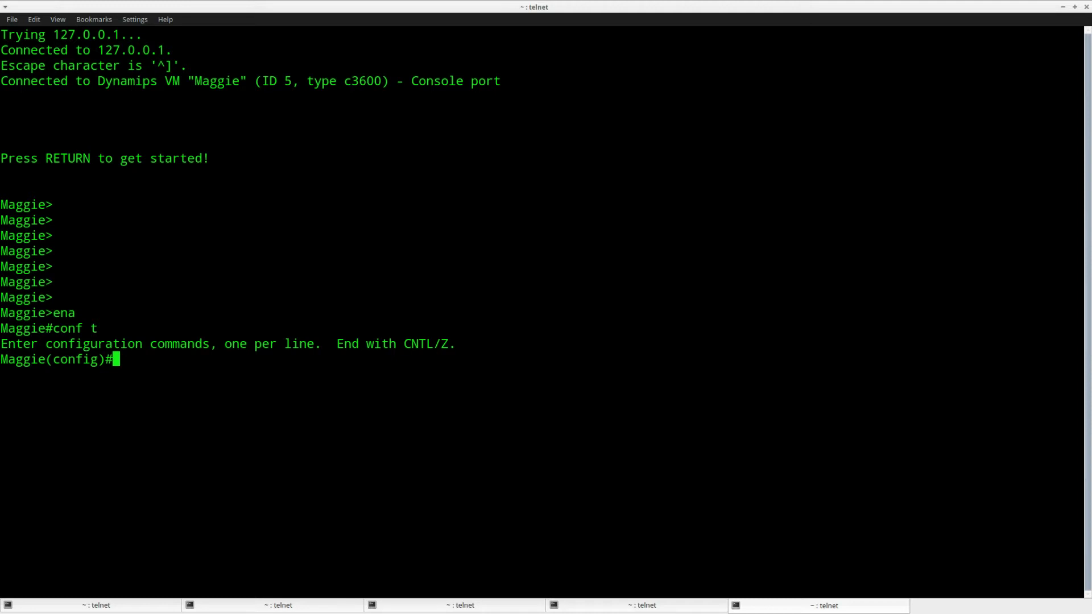
{"action": "type", "text": "router ospf 1  log-adjacency-changes  network 0.0.0.0 255.255.255.255 area 0"}
{"action": "key", "text": "Return"}
{"action": "key", "text": "shift+Right"}
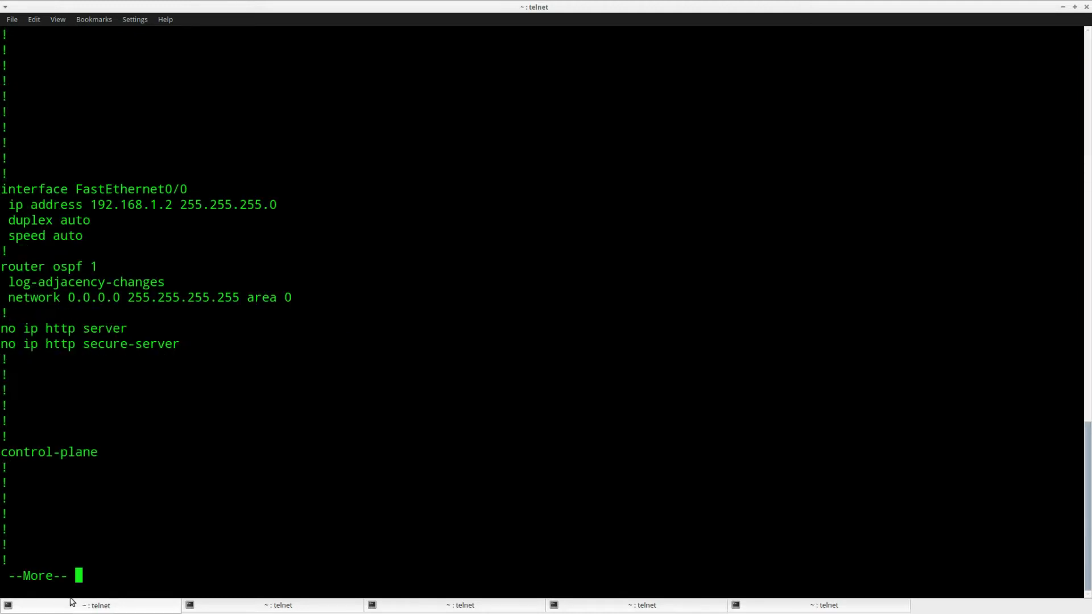
{"action": "key", "text": "space"}
- Exit config on Marge and run show ip ospf neighbor, showing two 2WAY/DROTHER neighbors
{"action": "key", "text": "ctrl+z"}
{"action": "key", "text": "Return"}
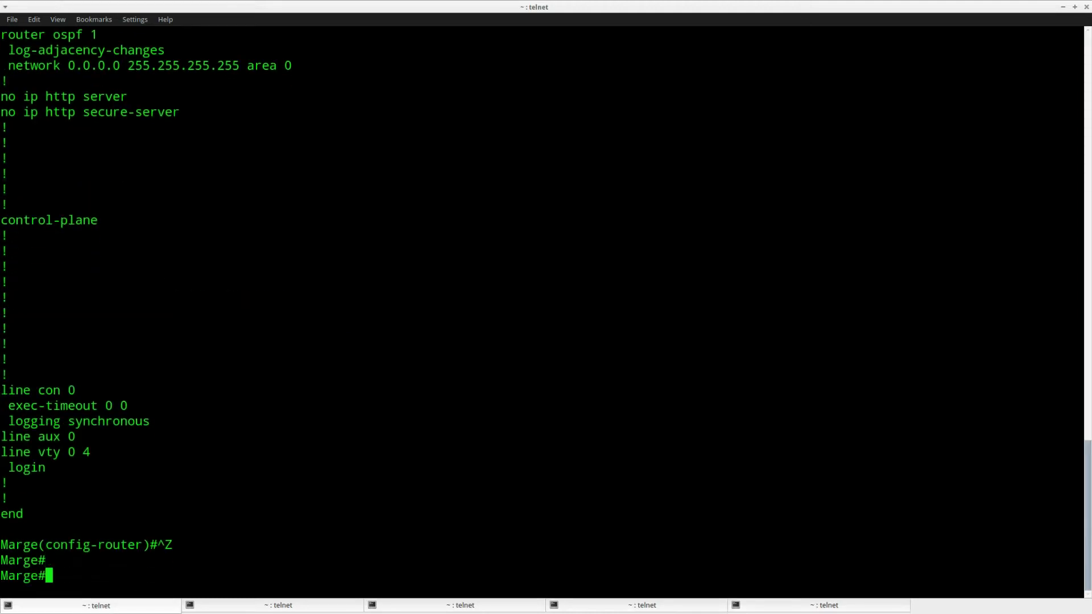
{"action": "type", "text": "sho"}
{"action": "key", "text": "Tab"}
{"action": "type", "text": "ip os"}
{"action": "key", "text": "Tab"}
{"action": "type", "text": "ne"}
{"action": "key", "text": "Tab"}
{"action": "key", "text": "Return"}
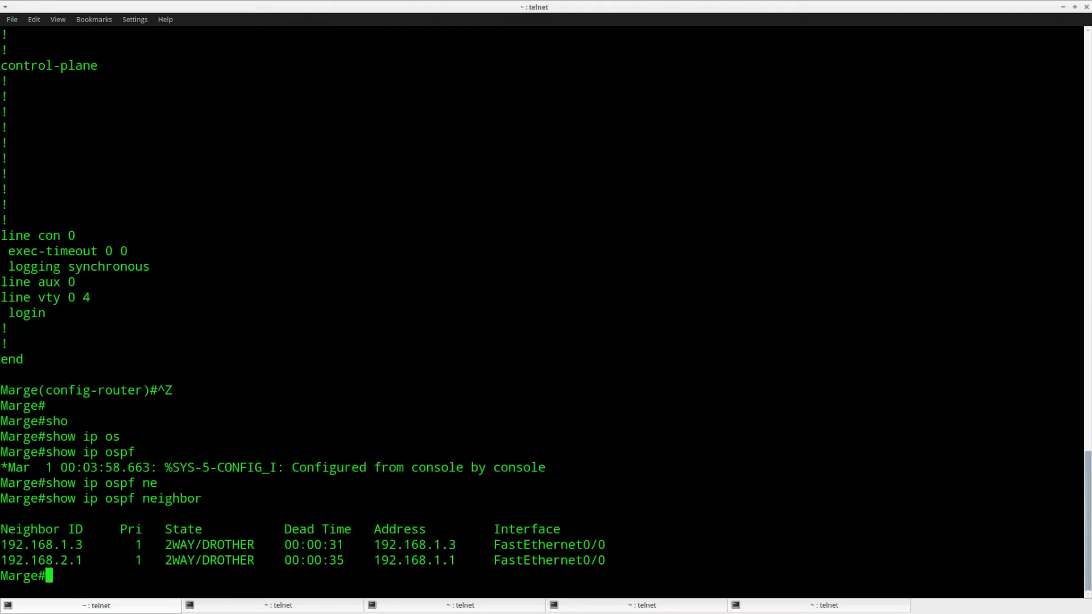
{"action": "key", "text": "Return"}
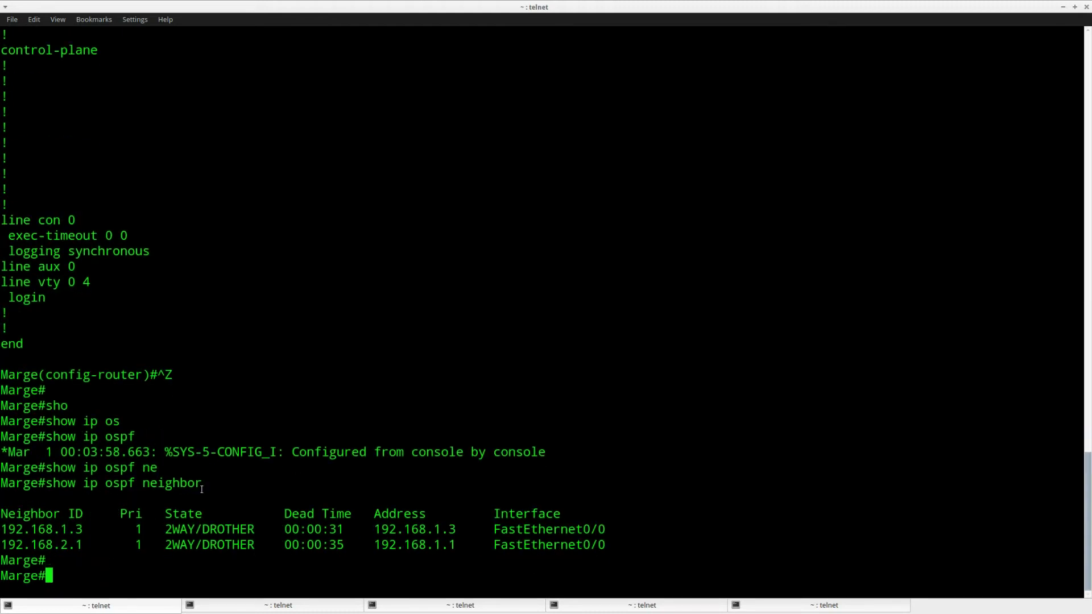
{"action": "key", "text": "alt+Tab"}
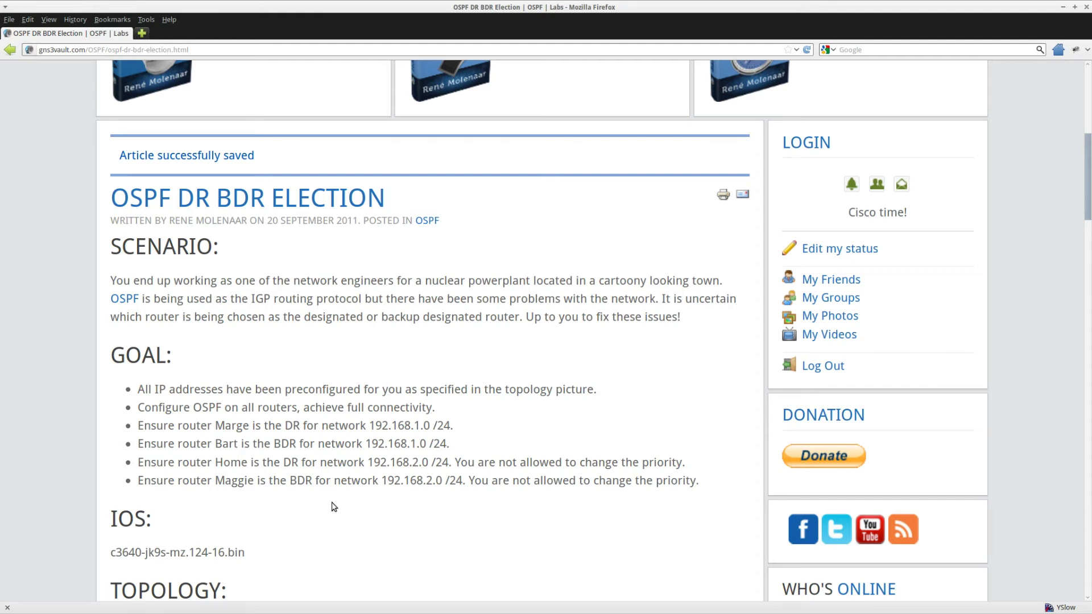
- Highlight the goal making Marge the DR for network 192.168.1.0
{"action": "scroll", "coordinate": [481, 432], "scroll_direction": "down", "scroll_amount": 2}
{"action": "scroll", "coordinate": [466, 381], "scroll_direction": "down", "scroll_amount": 2}
{"action": "left_click_drag", "start_coordinate": [456, 321], "coordinate": [148, 324]}
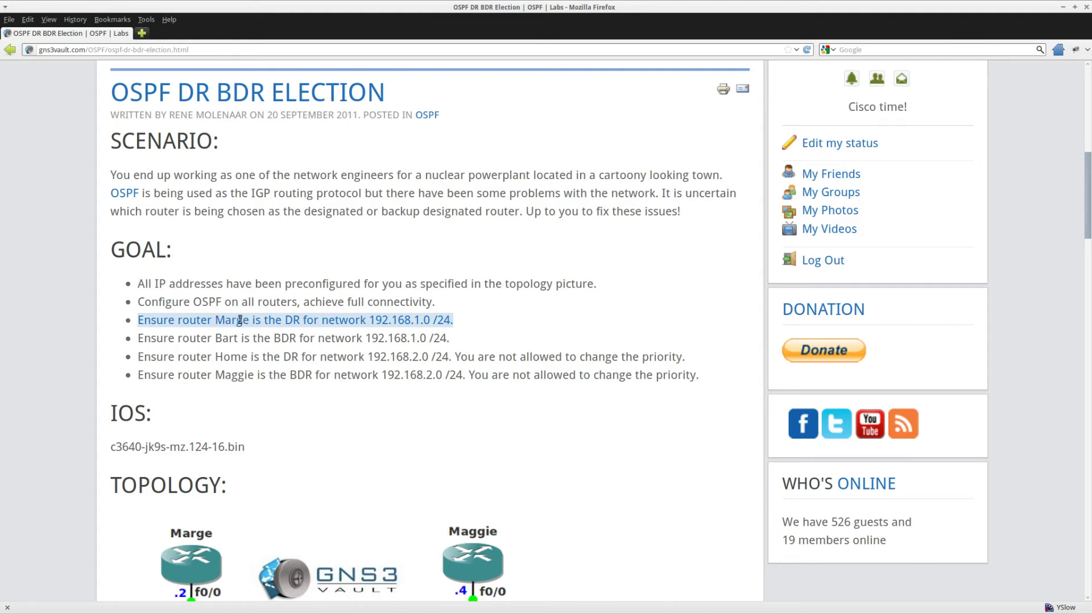
{"action": "left_click", "coordinate": [287, 320]}
{"action": "double_click", "coordinate": [292, 320]}
{"action": "left_click_drag", "start_coordinate": [369, 319], "coordinate": [432, 319]}
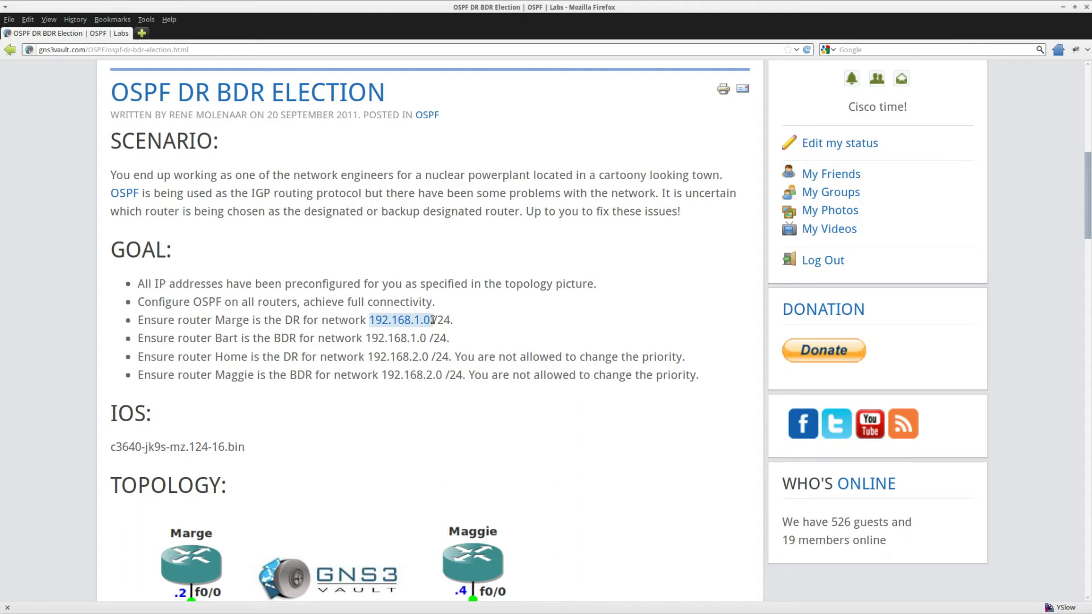
- Check the topology, pick out Bart's BDR goal, and return to Marge's adjacency messages
{"action": "scroll", "coordinate": [501, 404], "scroll_direction": "down", "scroll_amount": 3}
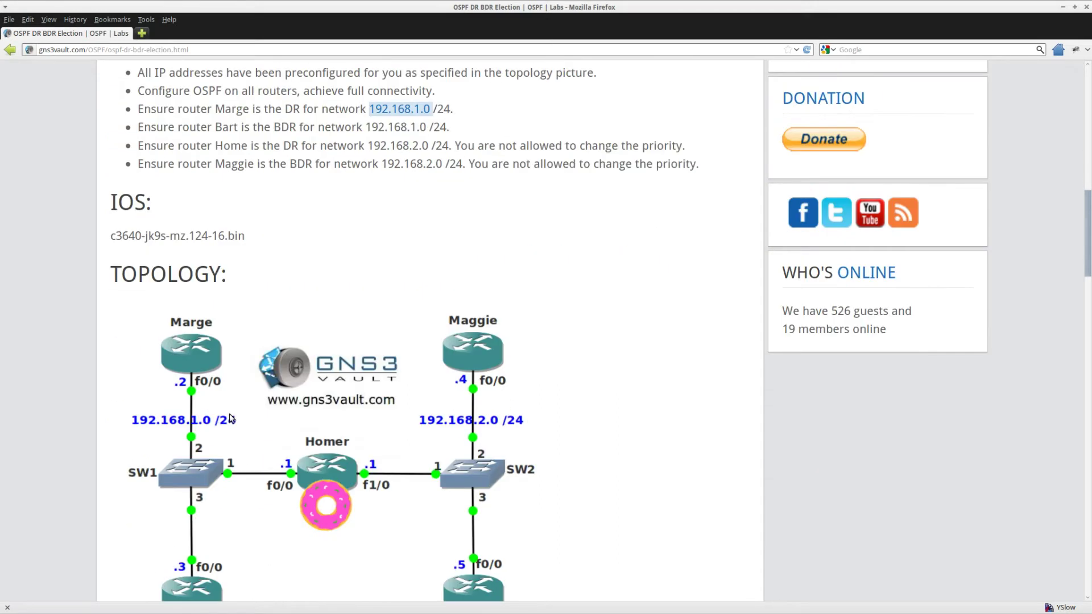
{"action": "scroll", "coordinate": [235, 420], "scroll_direction": "down", "scroll_amount": 1}
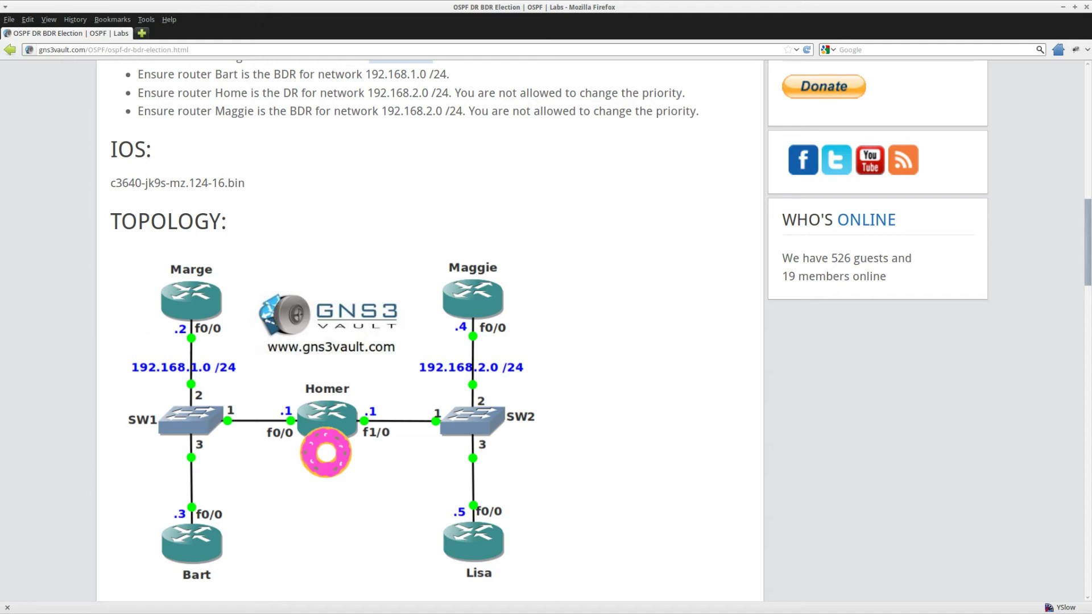
{"action": "scroll", "coordinate": [201, 377], "scroll_direction": "up", "scroll_amount": 2}
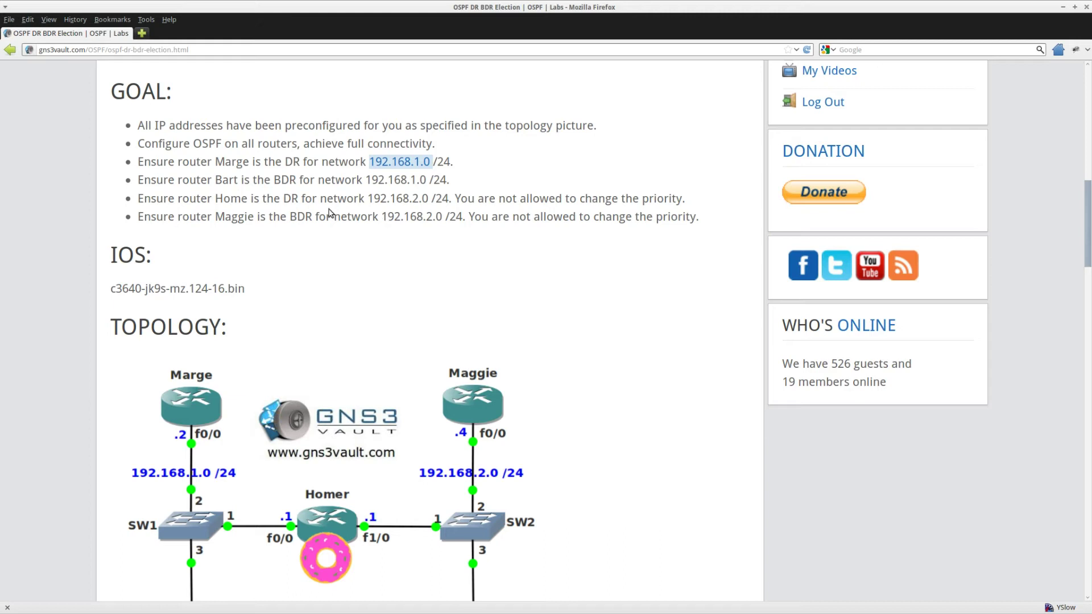
{"action": "left_click", "coordinate": [336, 209]}
{"action": "double_click", "coordinate": [287, 180]}
{"action": "scroll", "coordinate": [251, 310], "scroll_direction": "down", "scroll_amount": 3}
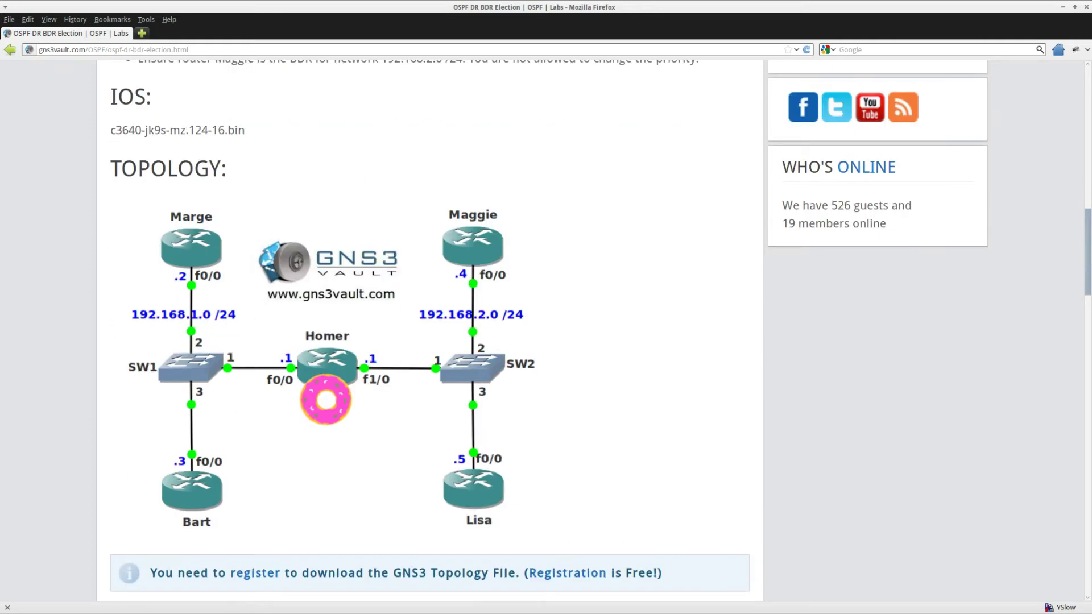
{"action": "key", "text": "alt+Tab"}
{"action": "left_click_drag", "start_coordinate": [965, 559], "coordinate": [1, 547]}
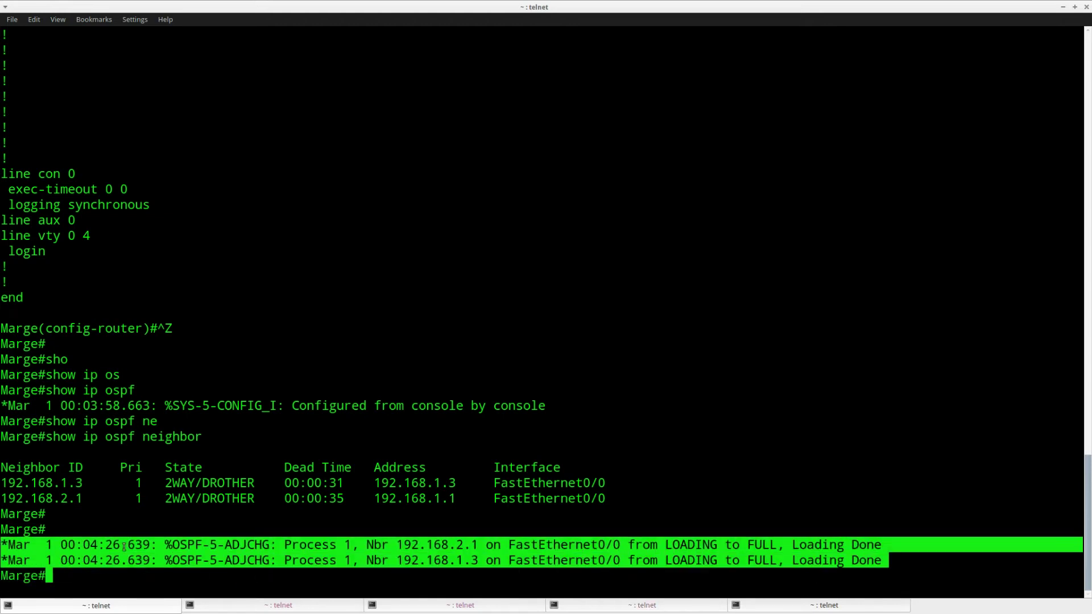
- On Marge, run show ip ospf neighbor to list the now-FULL adjacencies
{"action": "left_click", "coordinate": [170, 551]}
{"action": "key", "text": "Return"}
{"action": "type", "text": "sho"}
{"action": "key", "text": "Tab"}
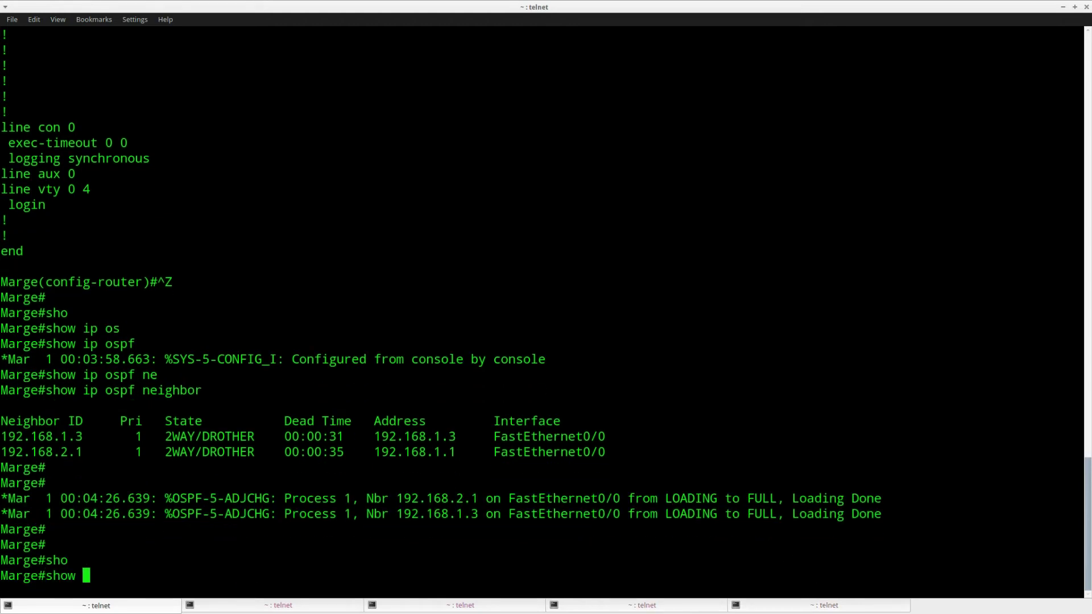
{"action": "type", "text": "ip ospf neighbor"}
{"action": "key", "text": "Return"}
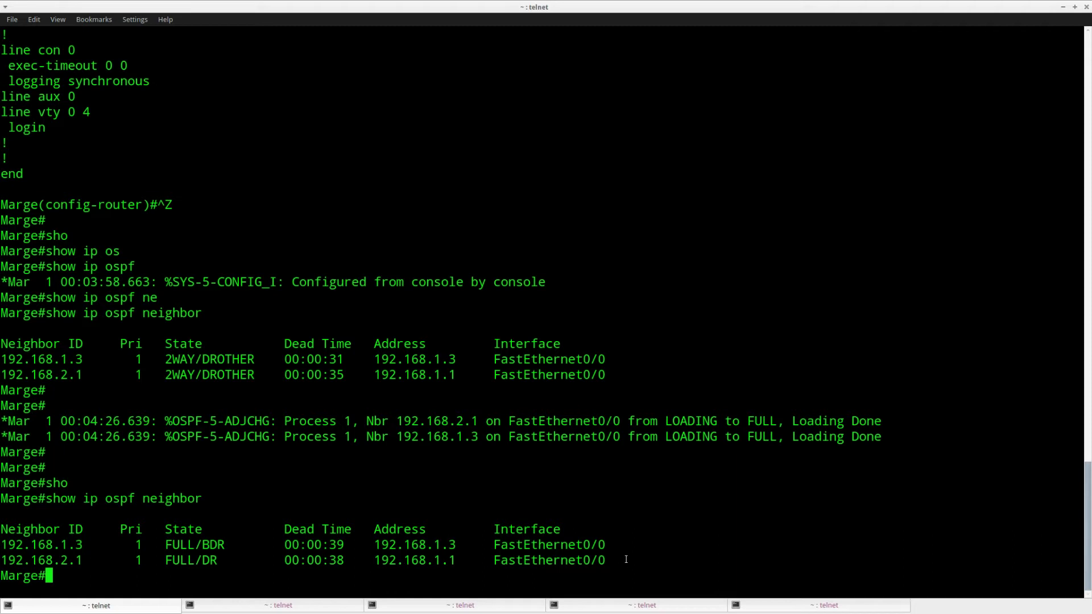
- Mark 192.168.2.1 as DR and 192.168.1.3 as BDR, then move to Homer's session
{"action": "left_click_drag", "start_coordinate": [609, 560], "coordinate": [2, 561]}
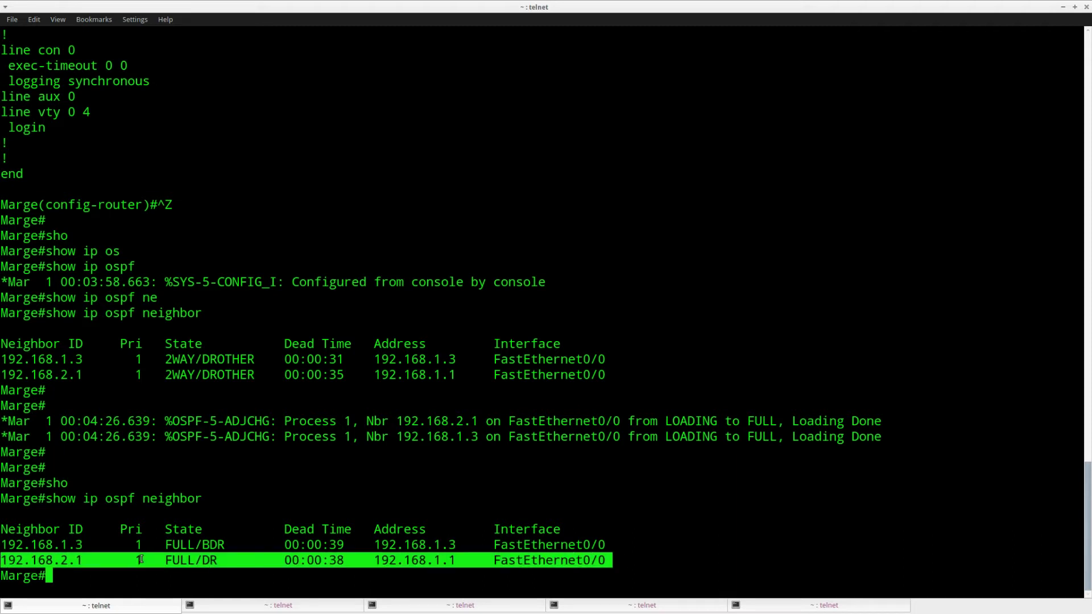
{"action": "left_click", "coordinate": [210, 567]}
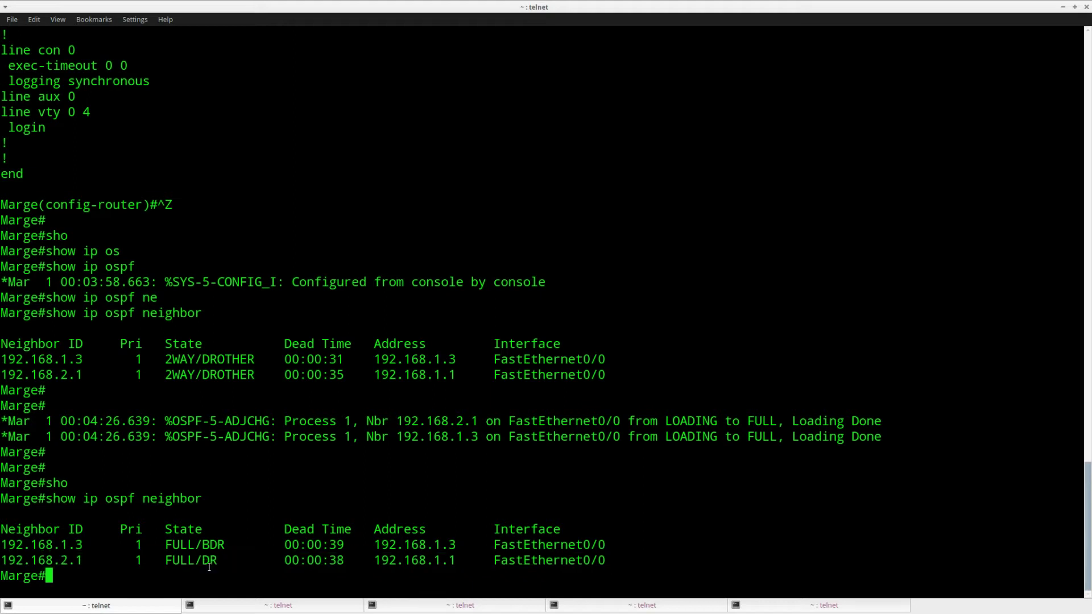
{"action": "left_click_drag", "start_coordinate": [619, 545], "coordinate": [14, 545]}
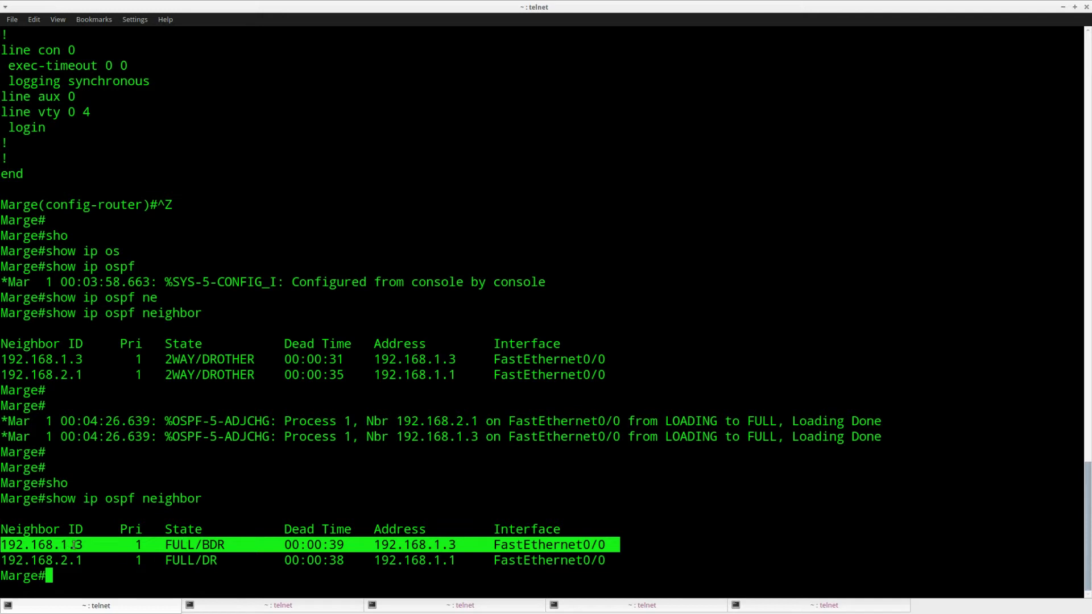
{"action": "left_click", "coordinate": [204, 556]}
{"action": "double_click", "coordinate": [214, 545]}
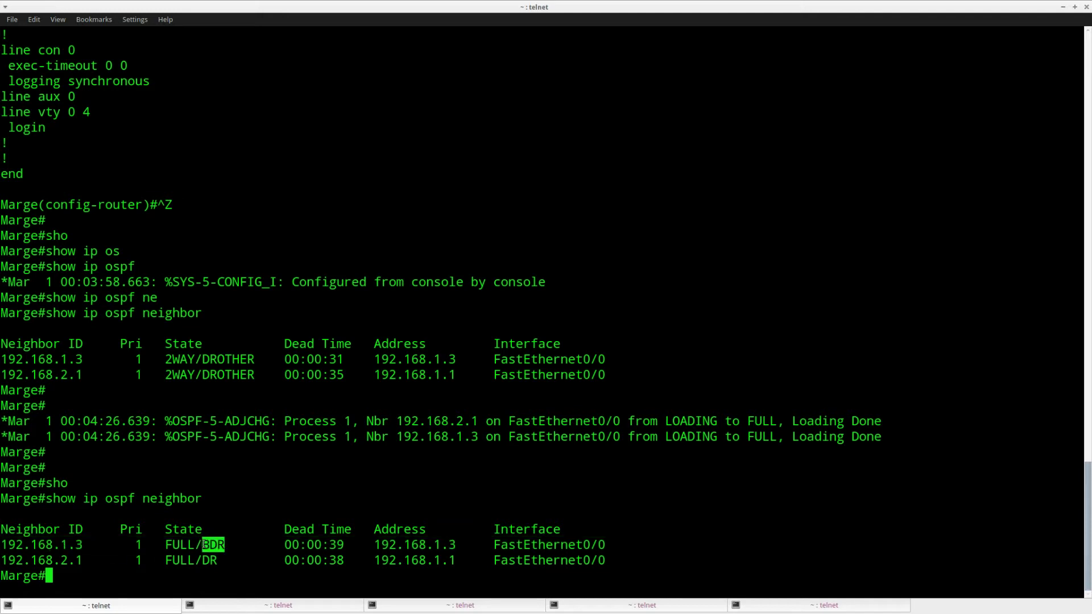
{"action": "left_click", "coordinate": [210, 565]}
{"action": "double_click", "coordinate": [71, 561]}
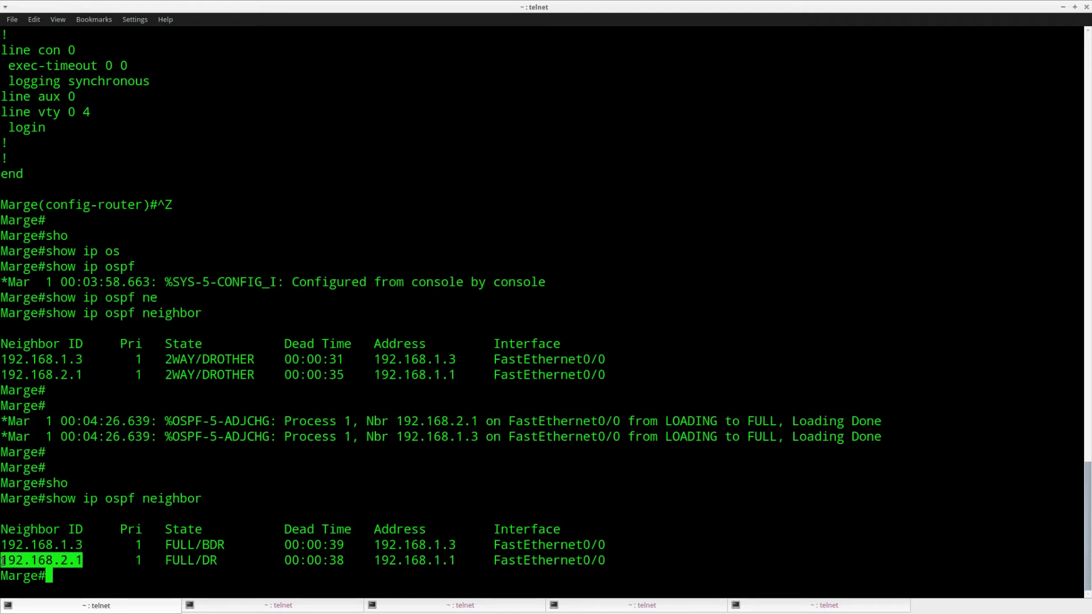
{"action": "left_click", "coordinate": [279, 605]}
{"action": "left_click", "coordinate": [459, 605]}
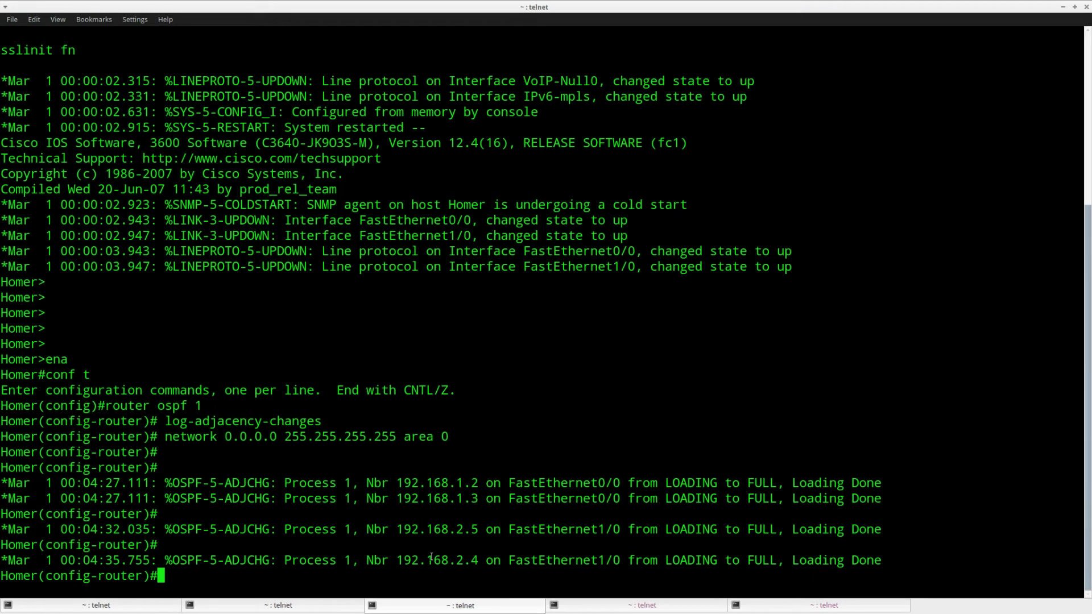
- Exit Homer's configuration mode and run show ip ospf, paging through the full output
{"action": "key", "text": "ctrl+z"}
{"action": "key", "text": "Return"}
{"action": "type", "text": "shi=="}
{"action": "key", "text": "Tab"}
{"action": "type", "text": "="}
{"action": "key", "text": "BackSpace"}
{"action": "key", "text": "BackSpace"}
{"action": "type", "text": "o"}
{"action": "key", "text": "Tab"}
{"action": "type", "text": "ip os"}
{"action": "key", "text": "Tab"}
{"action": "key", "text": "Return"}
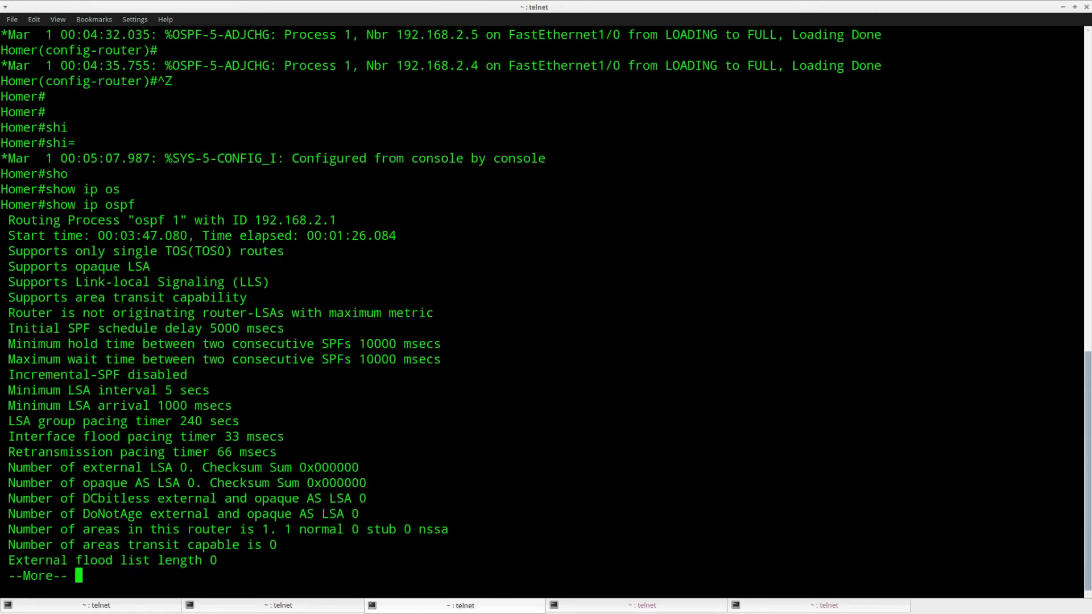
{"action": "key", "text": "space"}
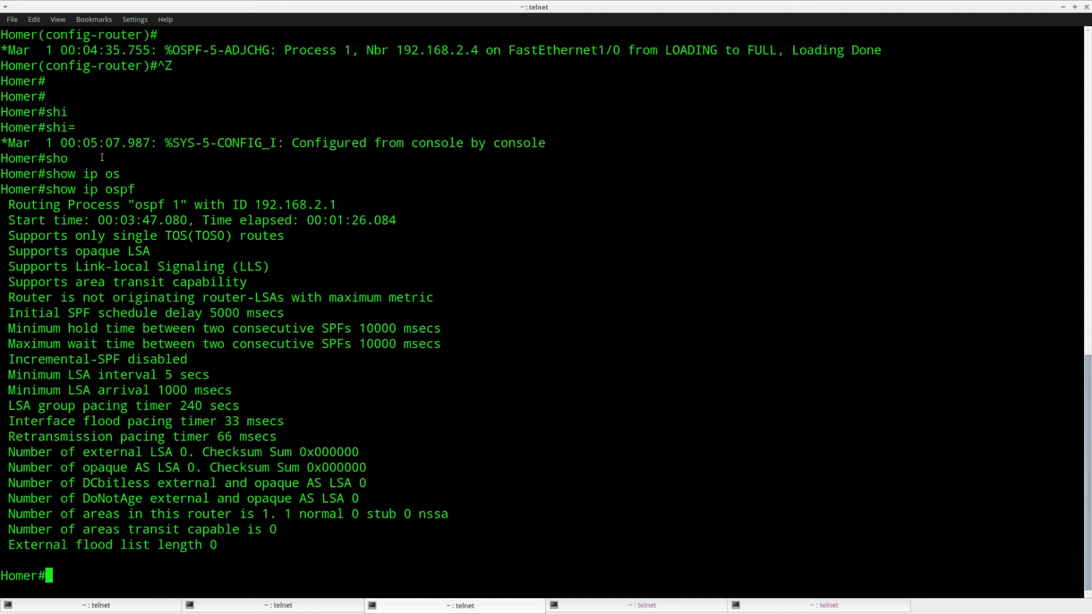
- Highlight Homer's Routing Process line and router ID 192.168.2.1, then go to the lab page
{"action": "left_click_drag", "start_coordinate": [8, 205], "coordinate": [180, 205]}
{"action": "left_click", "coordinate": [211, 206]}
{"action": "left_click_drag", "start_coordinate": [259, 204], "coordinate": [336, 217]}
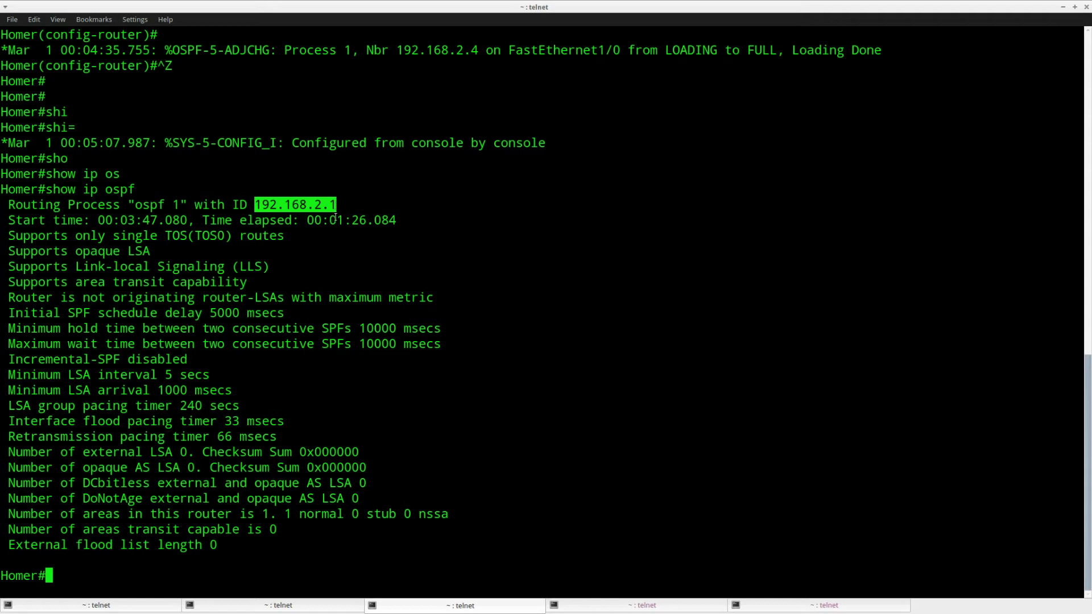
{"action": "left_click", "coordinate": [333, 260]}
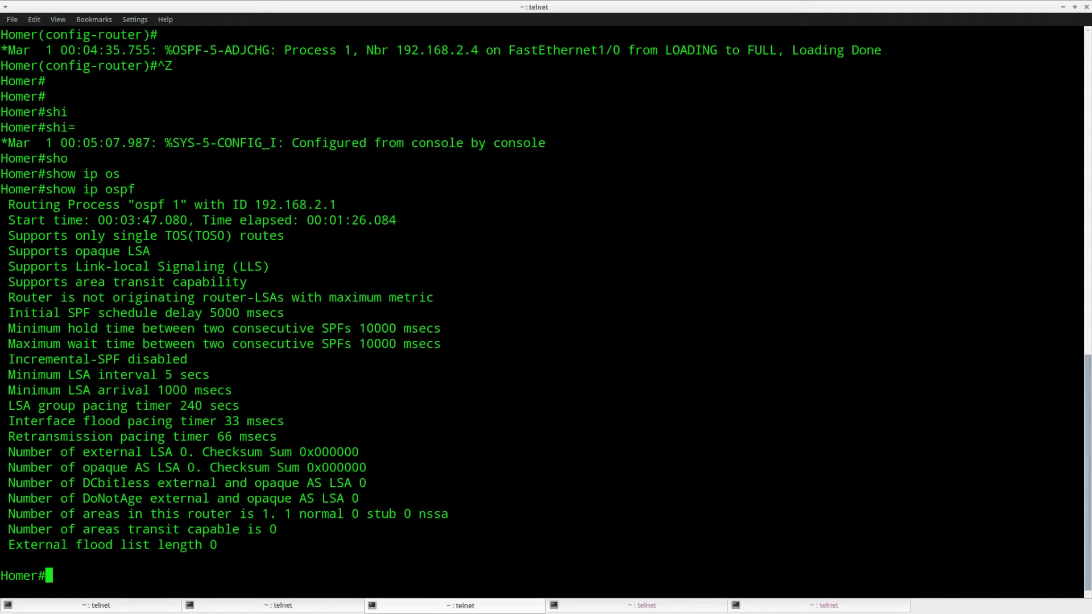
{"action": "key", "text": "alt+Tab"}
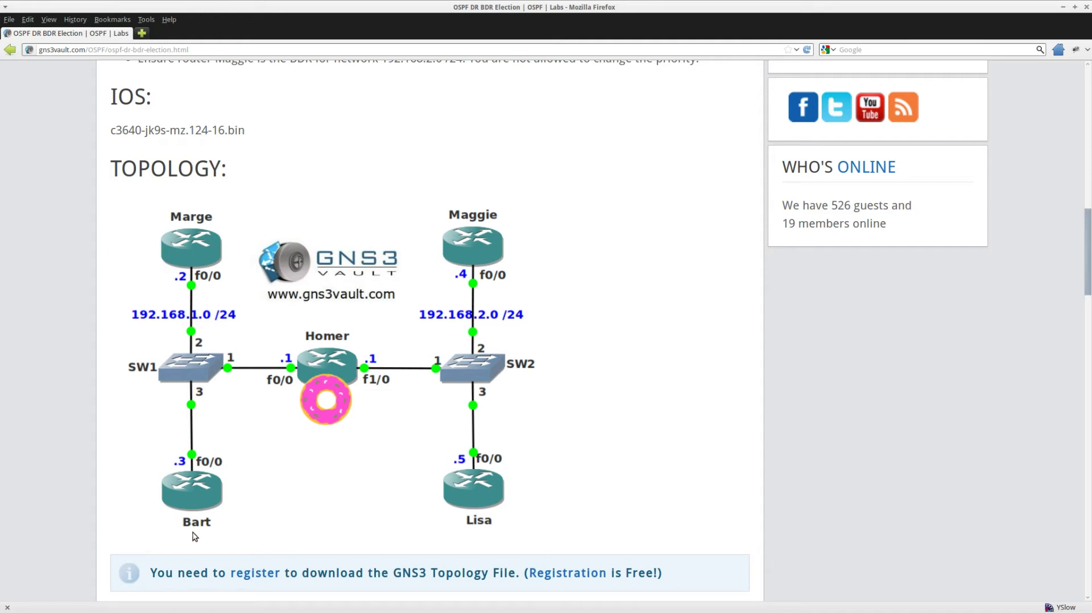
- Scroll up to mark the goal requiring Marge as DR, then scroll back to the topology
{"action": "scroll", "coordinate": [195, 536], "scroll_direction": "up", "scroll_amount": 5}
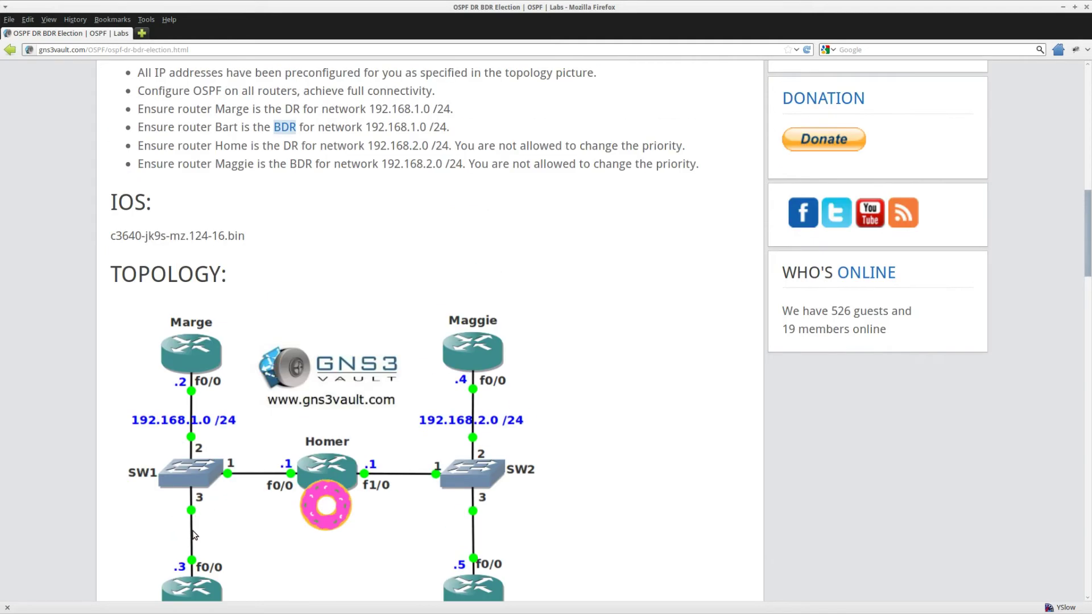
{"action": "left_click_drag", "start_coordinate": [475, 216], "coordinate": [139, 214]}
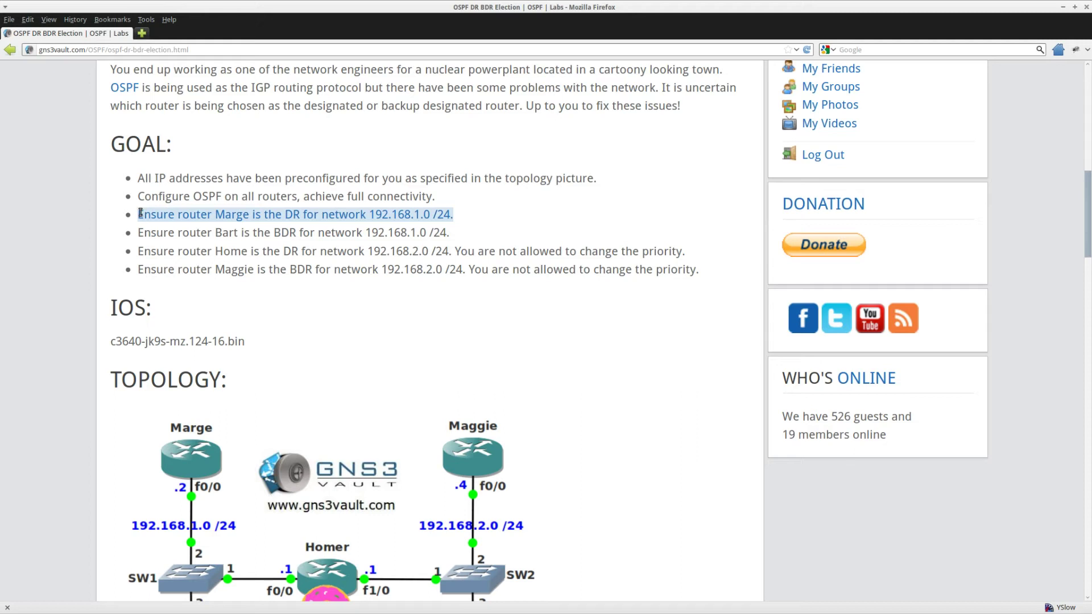
{"action": "left_click", "coordinate": [473, 273]}
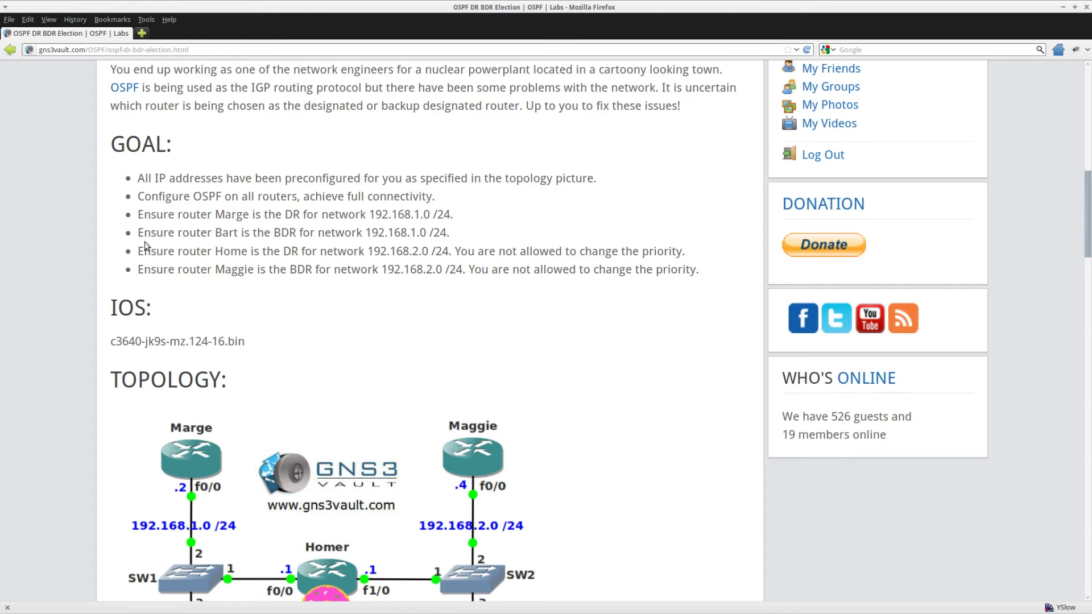
{"action": "scroll", "coordinate": [1, 440], "scroll_direction": "down", "scroll_amount": 3}
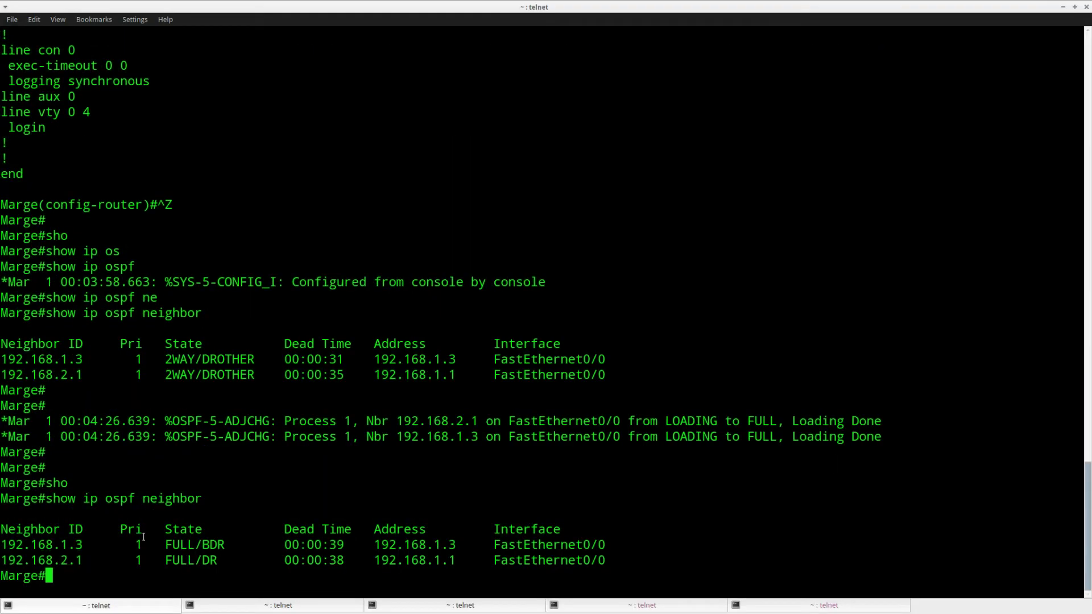
- Set ip ospf priority 100 on Marge's FastEthernet0/0 interface
{"action": "key", "text": "Return"}
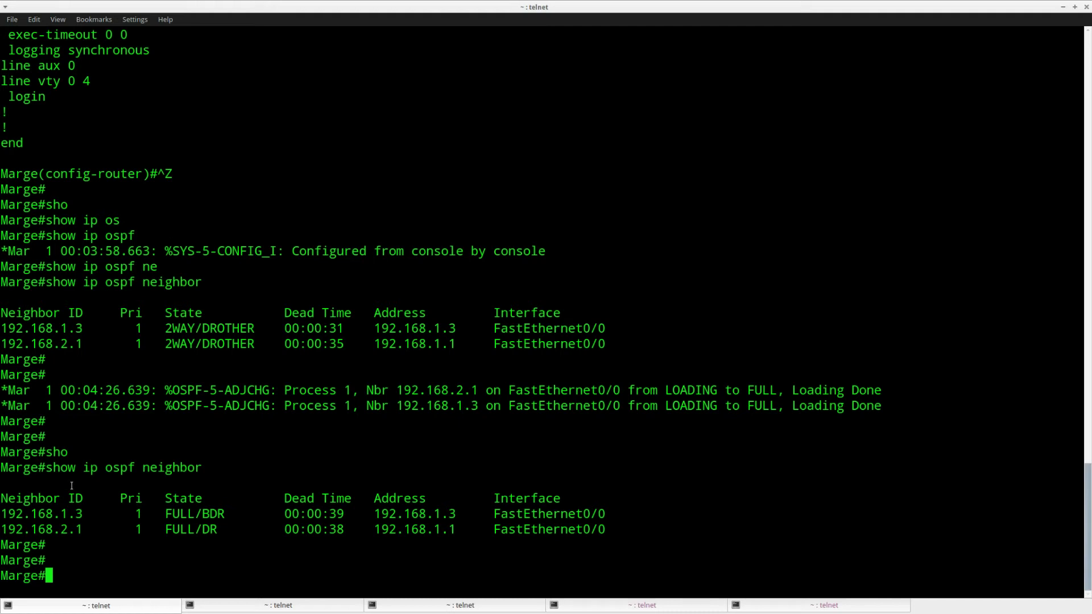
{"action": "left_click_drag", "start_coordinate": [1, 514], "coordinate": [1, 498]}
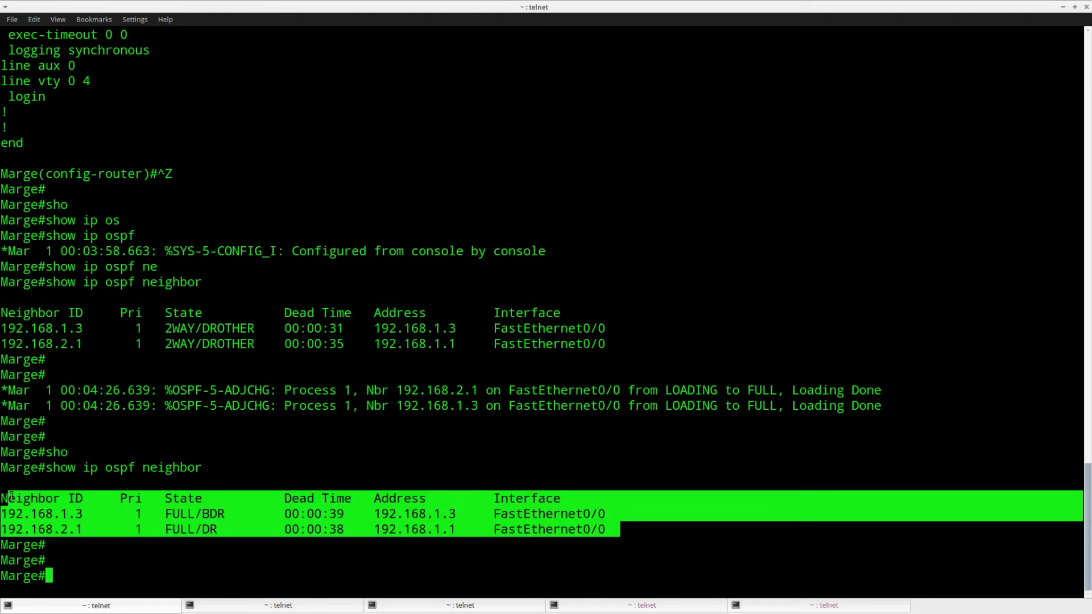
{"action": "left_click", "coordinate": [137, 515]}
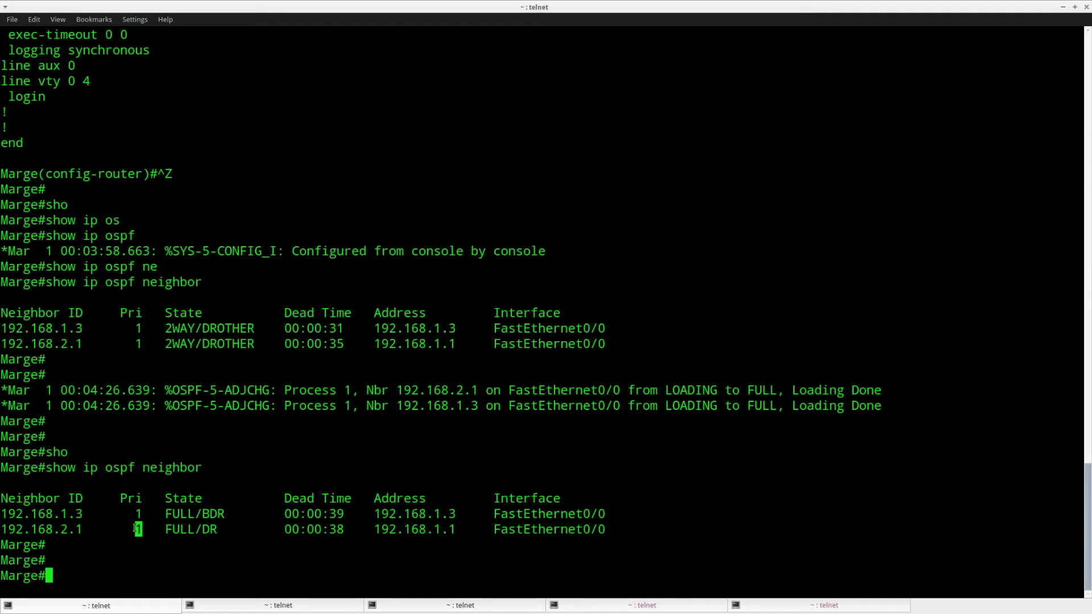
{"action": "key", "text": "Return"}
{"action": "type", "text": "conf t"}
{"action": "key", "text": "Return"}
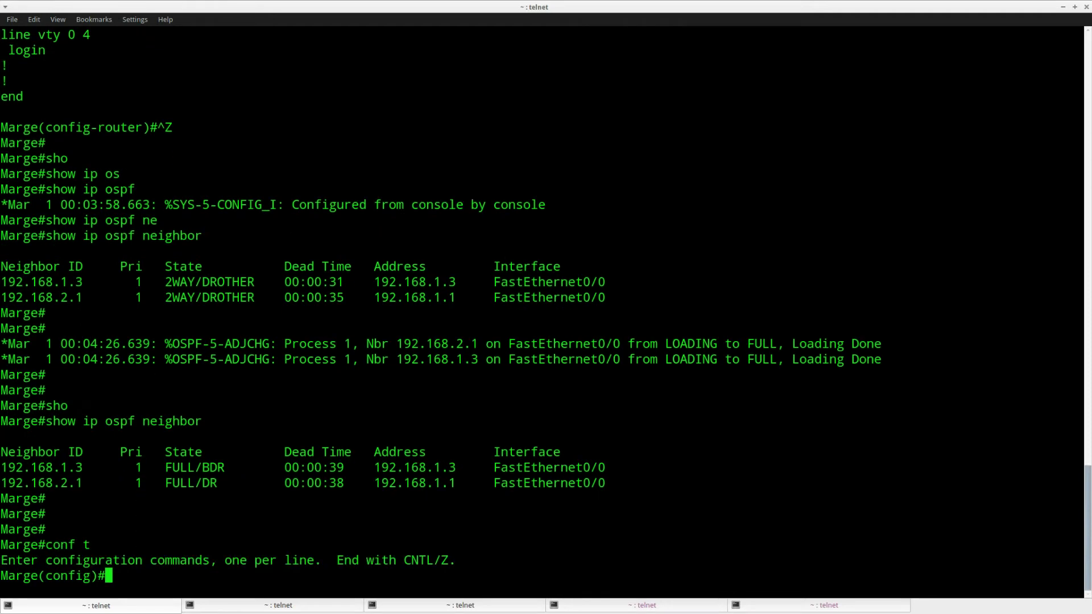
{"action": "type", "text": "int f0/0"}
{"action": "key", "text": "Return"}
{"action": "type", "text": "ip ospf"}
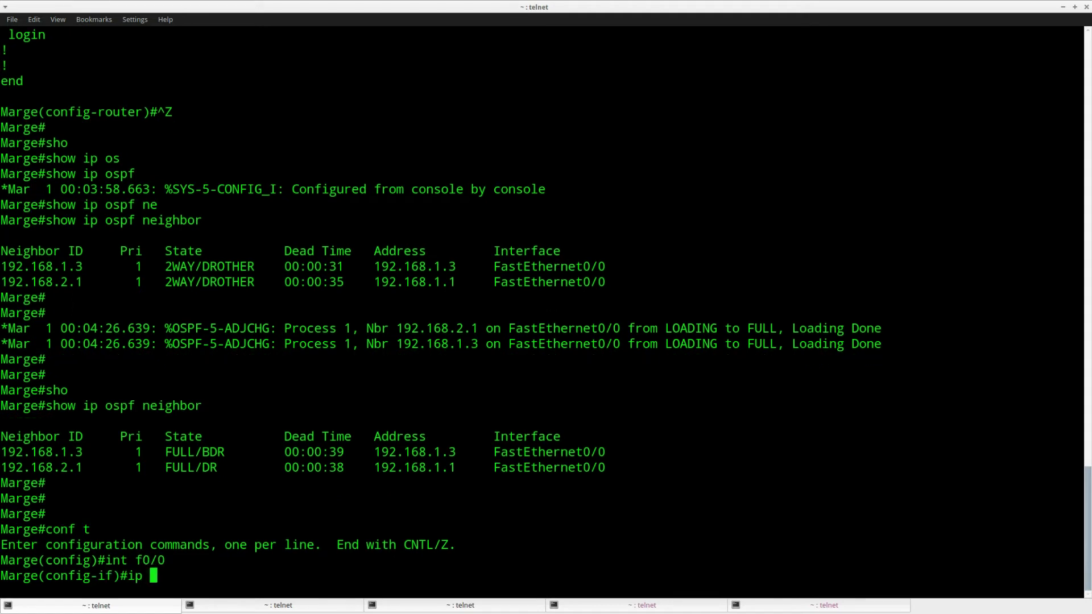
{"action": "key", "text": "Tab"}
{"action": "type", "text": "pr"}
{"action": "key", "text": "Tab"}
{"action": "type", "text": "?"}
{"action": "type", "text": "100"}
{"action": "key", "text": "Return"}
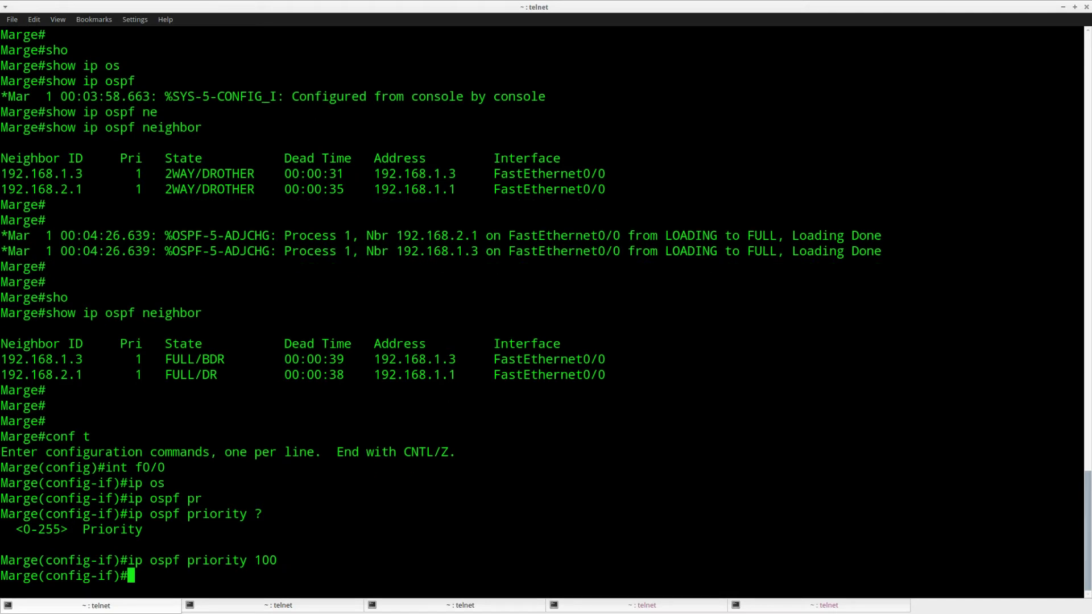
- Leave configuration mode, mark the priority 100 command line, and switch to Bart's session
{"action": "key", "text": "ctrl+z"}
{"action": "key", "text": "Return"}
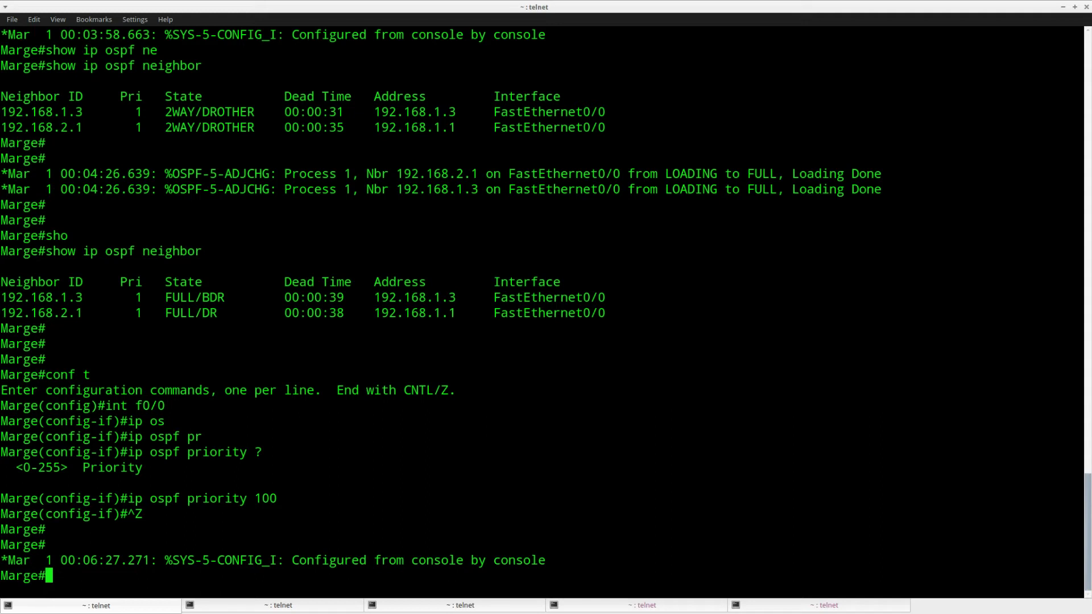
{"action": "left_click_drag", "start_coordinate": [280, 498], "coordinate": [126, 498]}
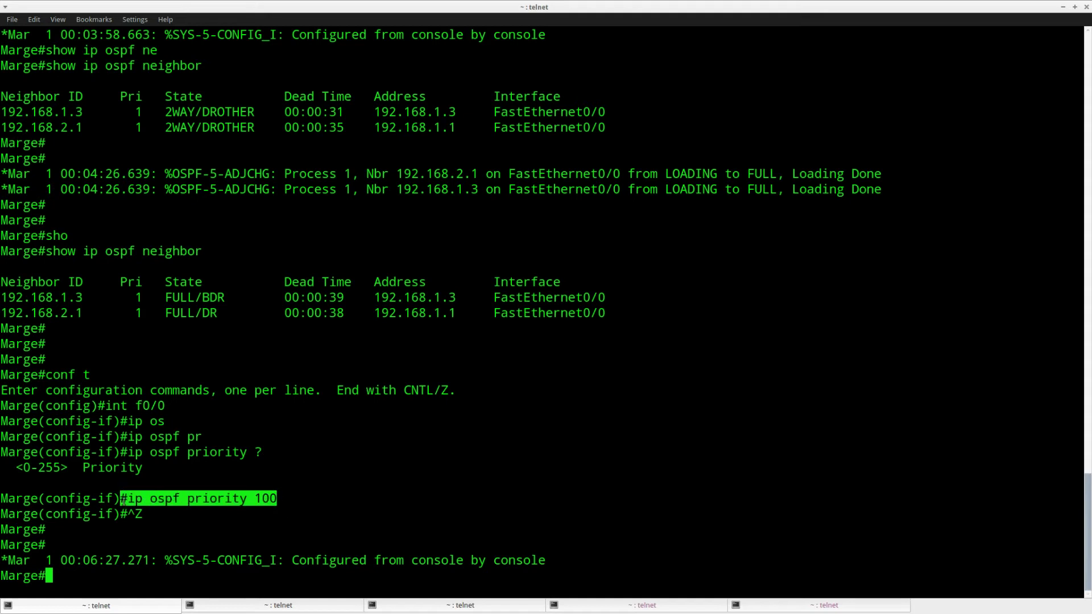
{"action": "left_click", "coordinate": [189, 533]}
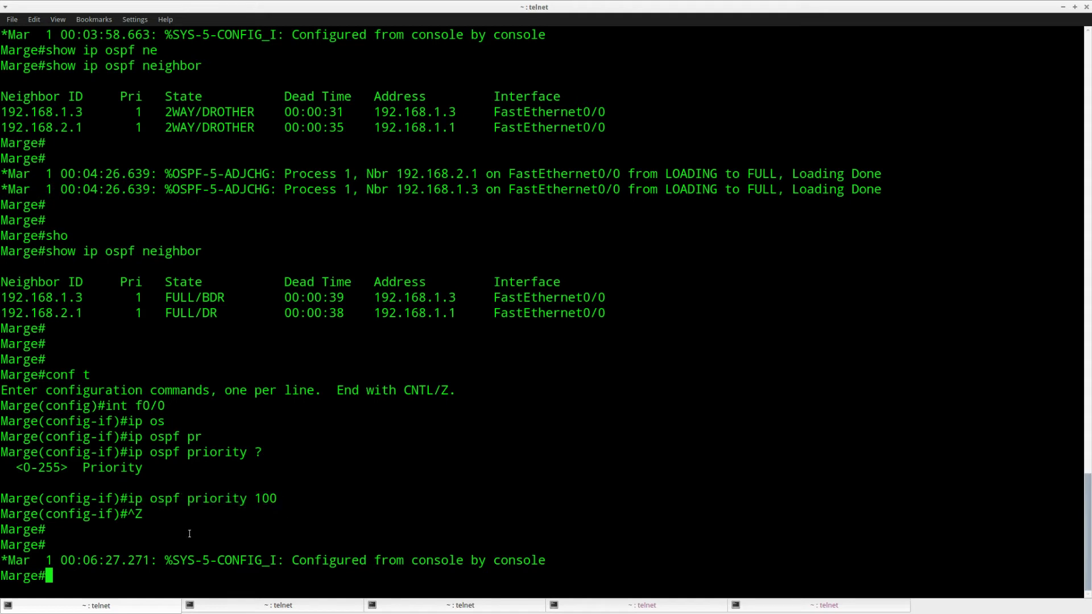
{"action": "left_click", "coordinate": [283, 606]}
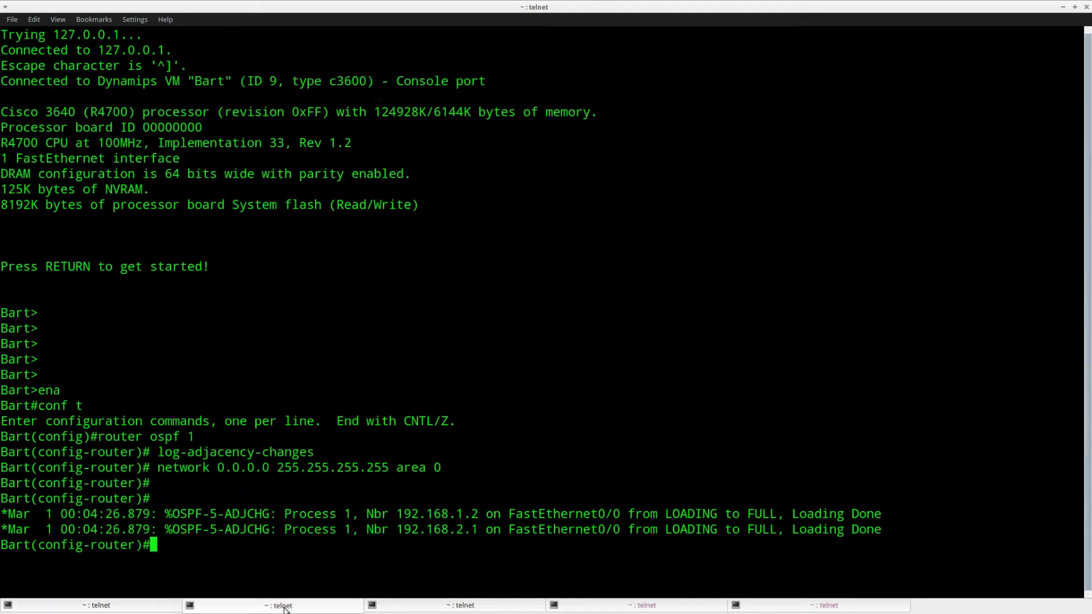
- Reset all OSPF processes on Homer with 'clear ip ospf process', answering yes
{"action": "left_click", "coordinate": [426, 606]}
{"action": "key", "text": "Return"}
{"action": "key", "text": "Return"}
{"action": "type", "text": "clear ip ospf p"}
{"action": "key", "text": "Tab"}
{"action": "type", "text": "pr"}
{"action": "key", "text": "Tab"}
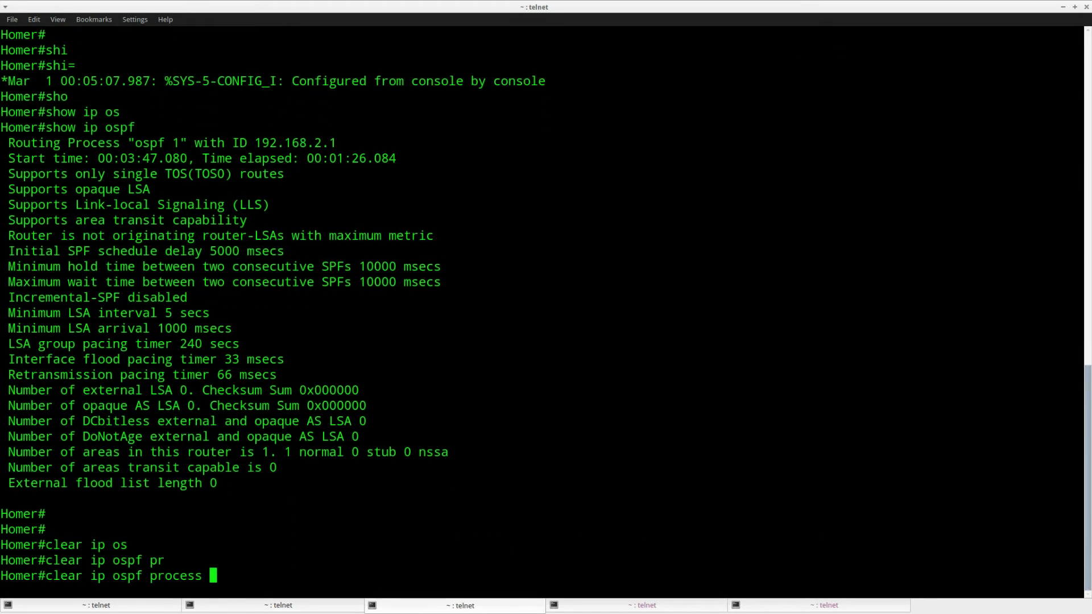
{"action": "key", "text": "Return"}
{"action": "type", "text": "yes"}
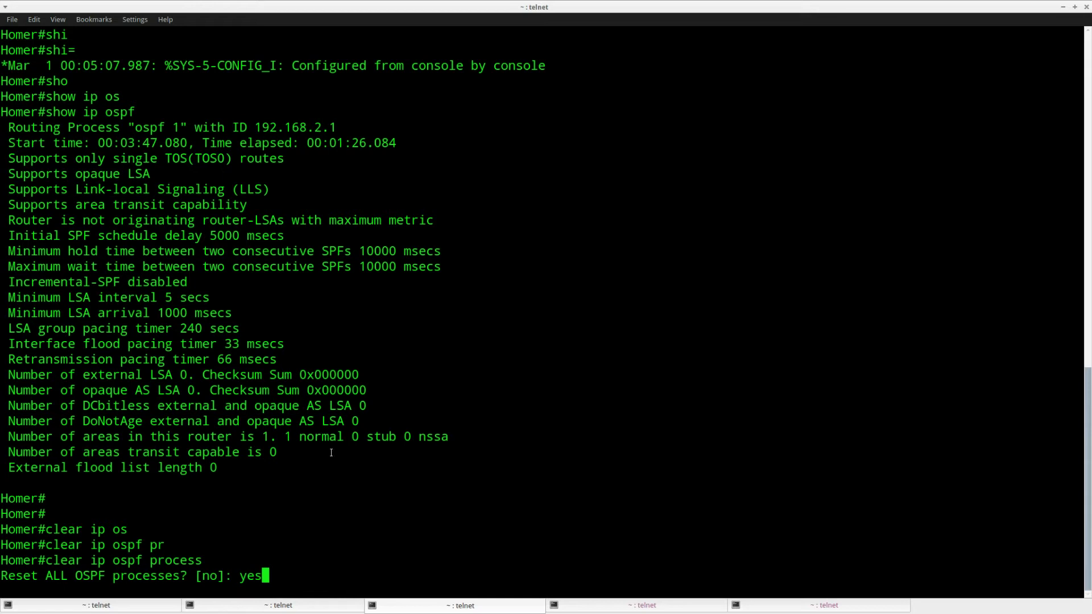
- Leave Bart's configuration mode and reset all its OSPF processes, confirming yes
{"action": "left_click", "coordinate": [279, 606]}
{"action": "key", "text": "Return"}
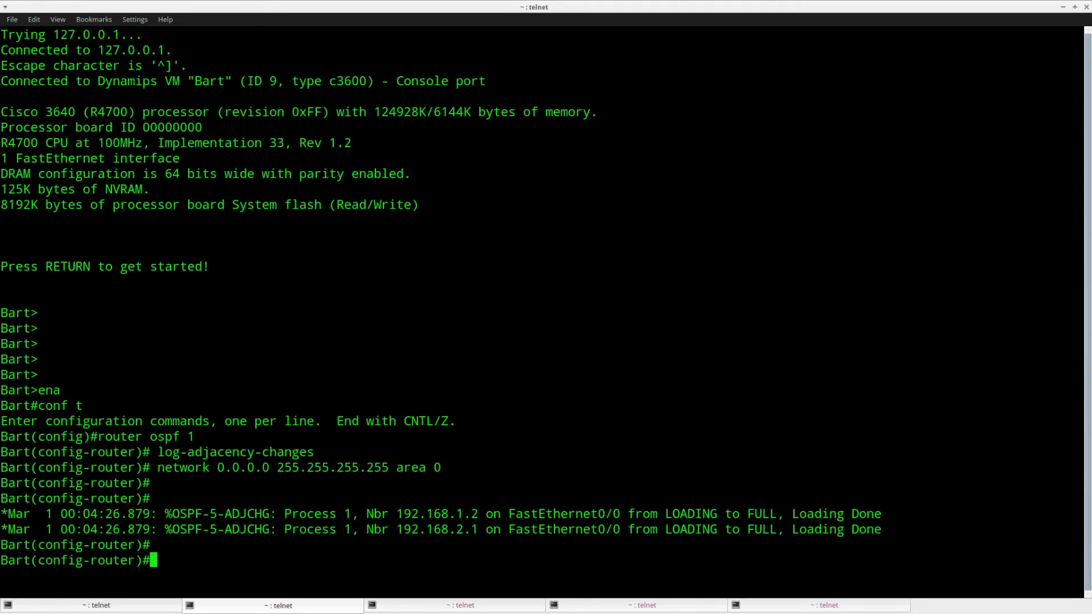
{"action": "key", "text": "ctrl+z"}
{"action": "key", "text": "Return"}
{"action": "key", "text": "Return"}
{"action": "type", "text": "clear ip os"}
{"action": "key", "text": "Tab"}
{"action": "type", "text": "pro"}
{"action": "key", "text": "Return"}
{"action": "type", "text": "yes"}
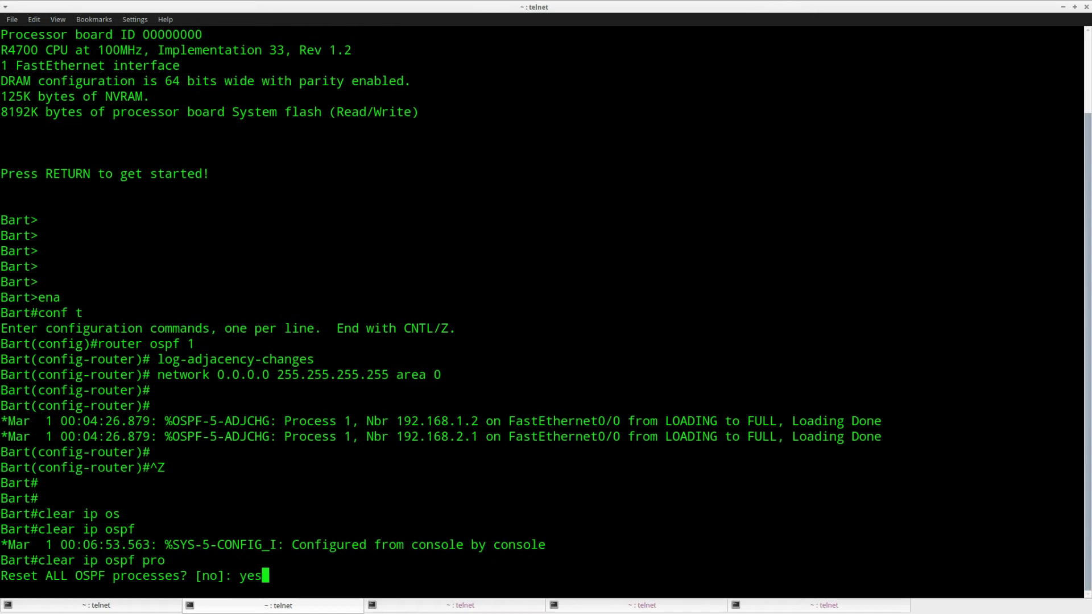
{"action": "key", "text": "Return"}
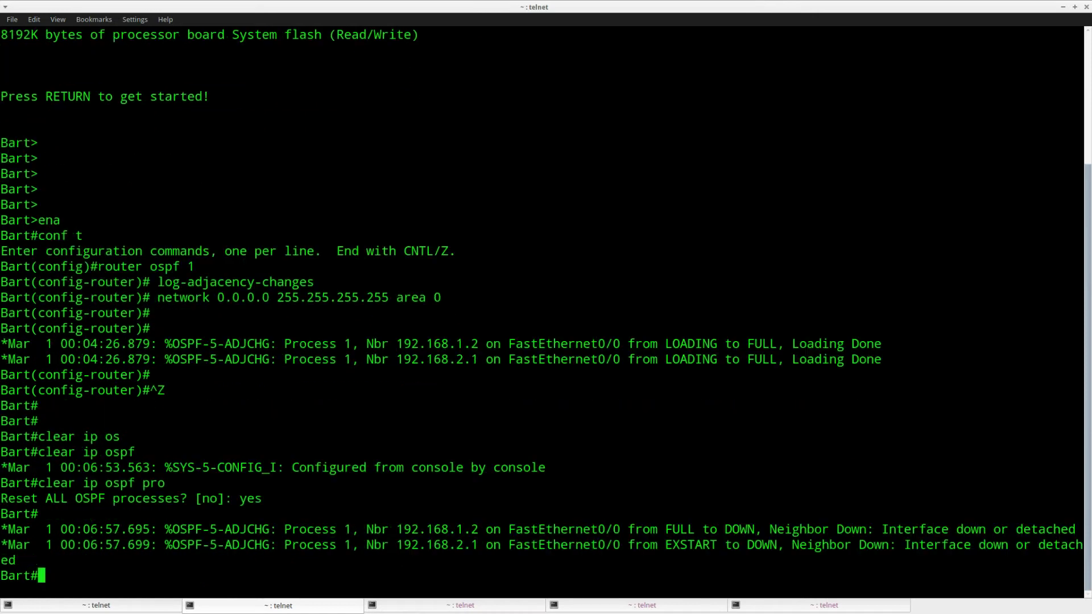
{"action": "left_click", "coordinate": [126, 611]}
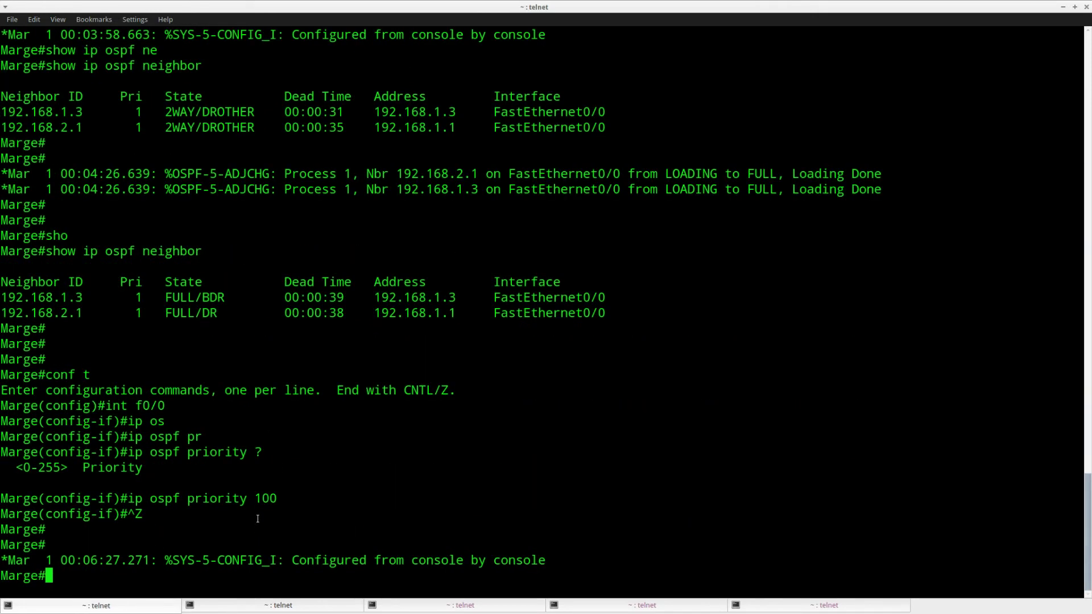
- Rerun 'show ip ospf neighbor' on Marge until its neighbors reach FULL
{"action": "key", "text": "Return"}
{"action": "key", "text": "Return"}
{"action": "key", "text": "Return"}
{"action": "key", "text": "Return"}
{"action": "key", "text": "Return"}
{"action": "key", "text": "Return"}
{"action": "key", "text": "Return"}
{"action": "type", "text": "show ip ospf neighbor"}
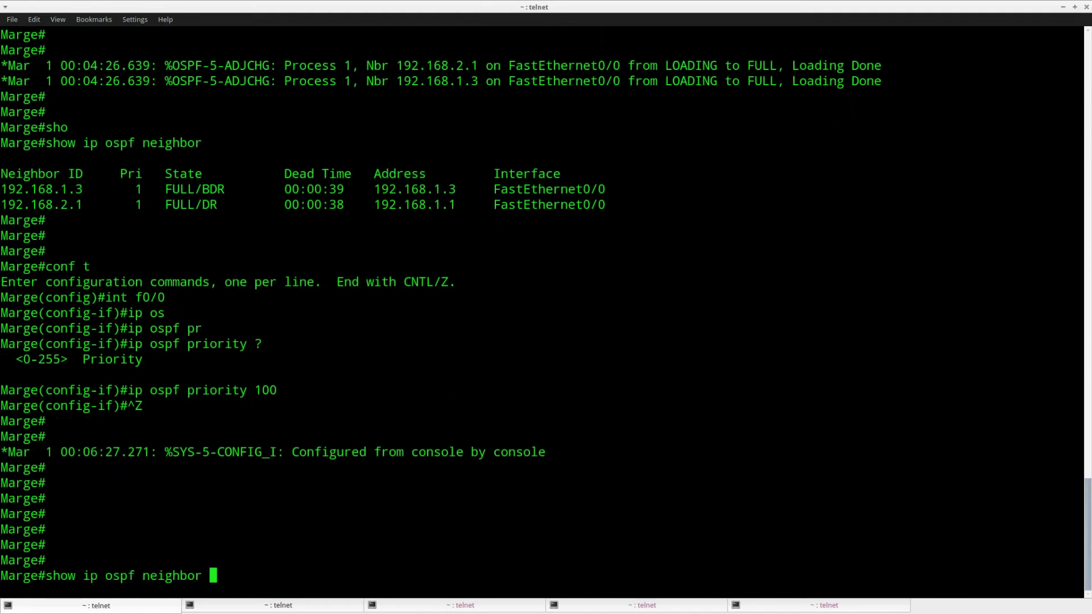
{"action": "key", "text": "Return"}
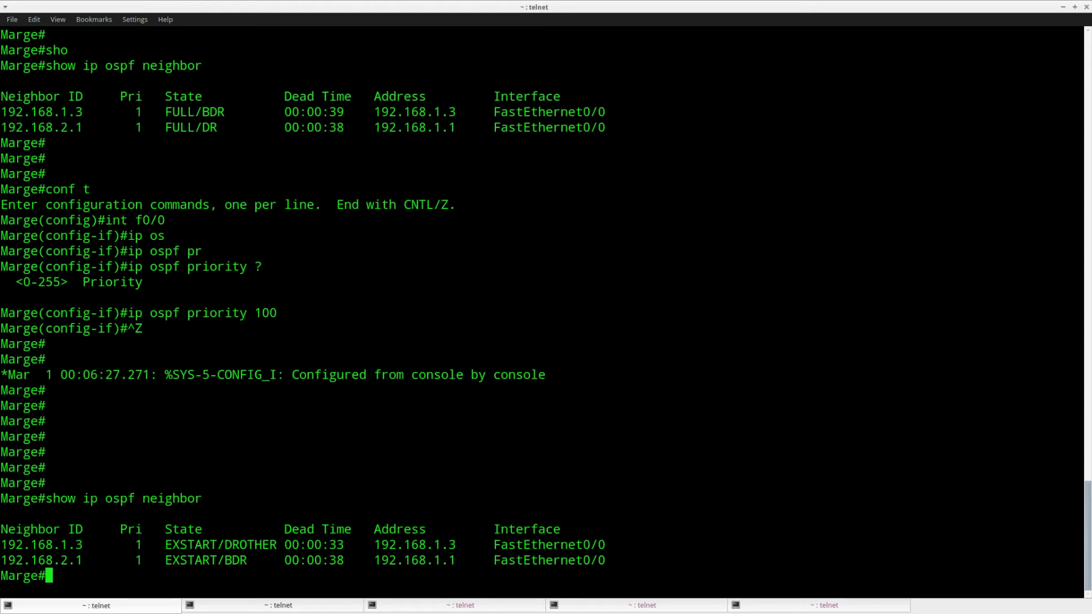
{"action": "key", "text": "Return"}
{"action": "key", "text": "Up"}
{"action": "key", "text": "Return"}
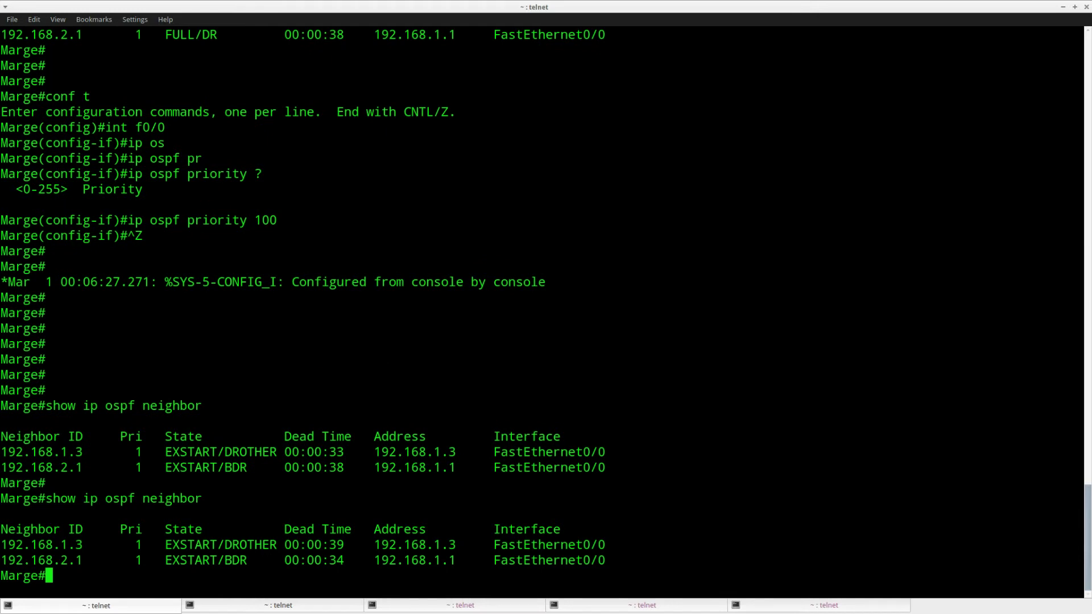
{"action": "key", "text": "Return"}
{"action": "key", "text": "Up"}
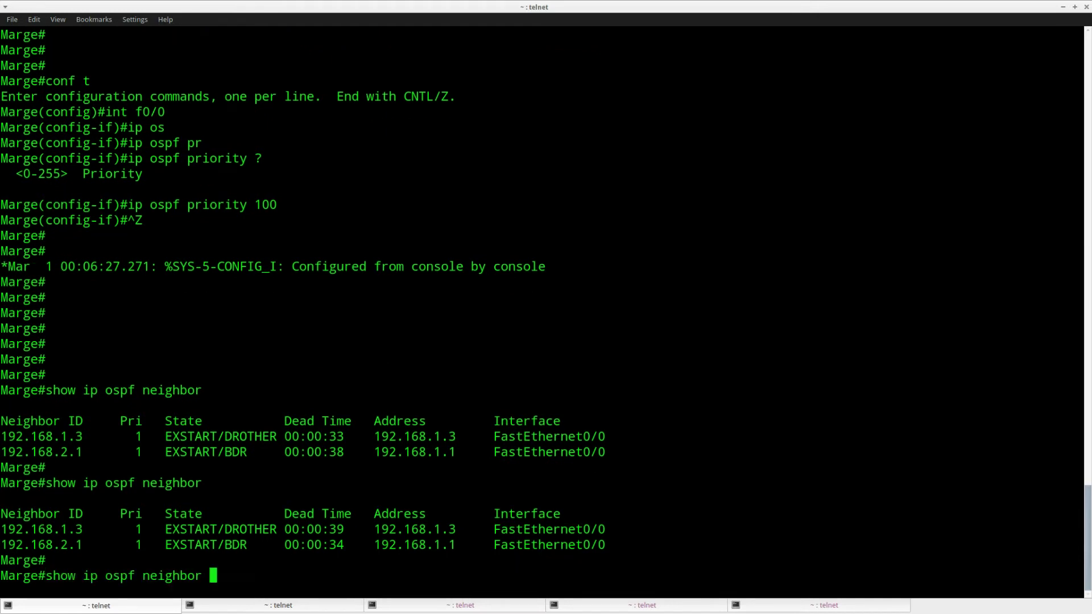
{"action": "key", "text": "Return"}
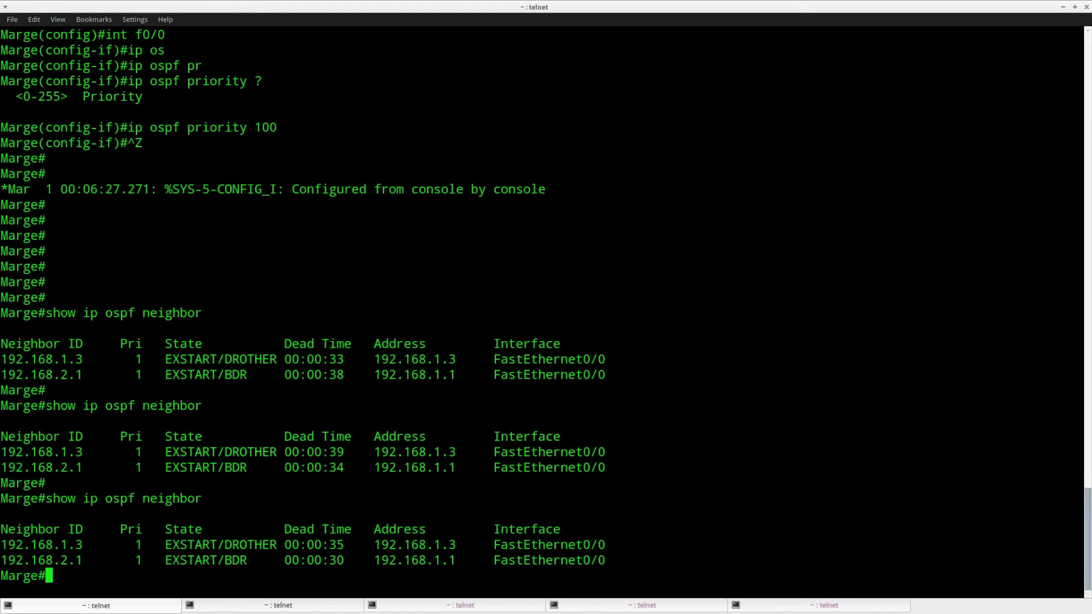
{"action": "key", "text": "Return"}
{"action": "key", "text": "Up"}
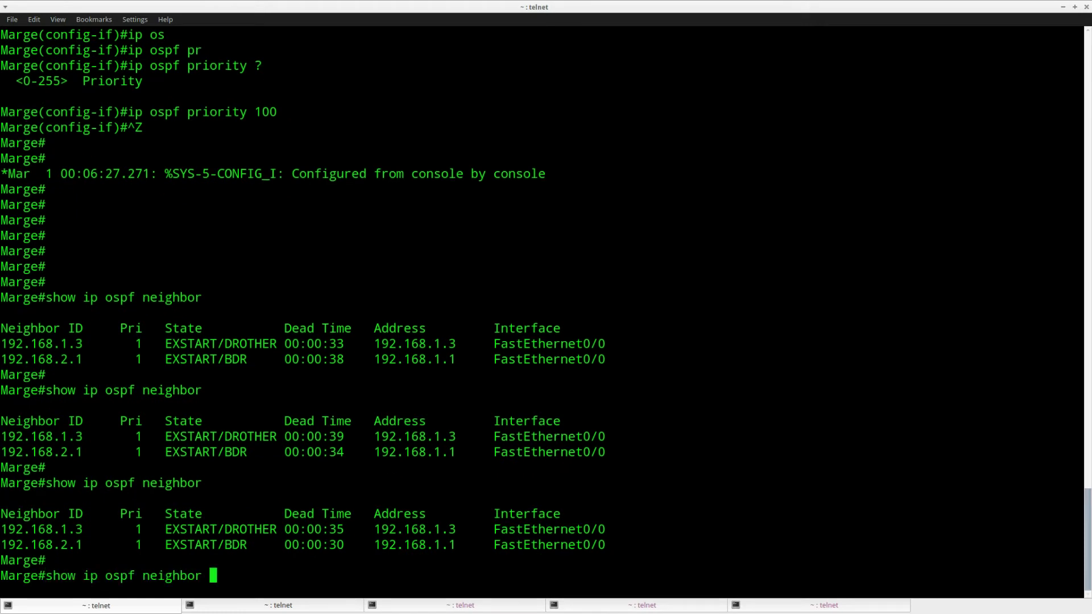
{"action": "key", "text": "Return"}
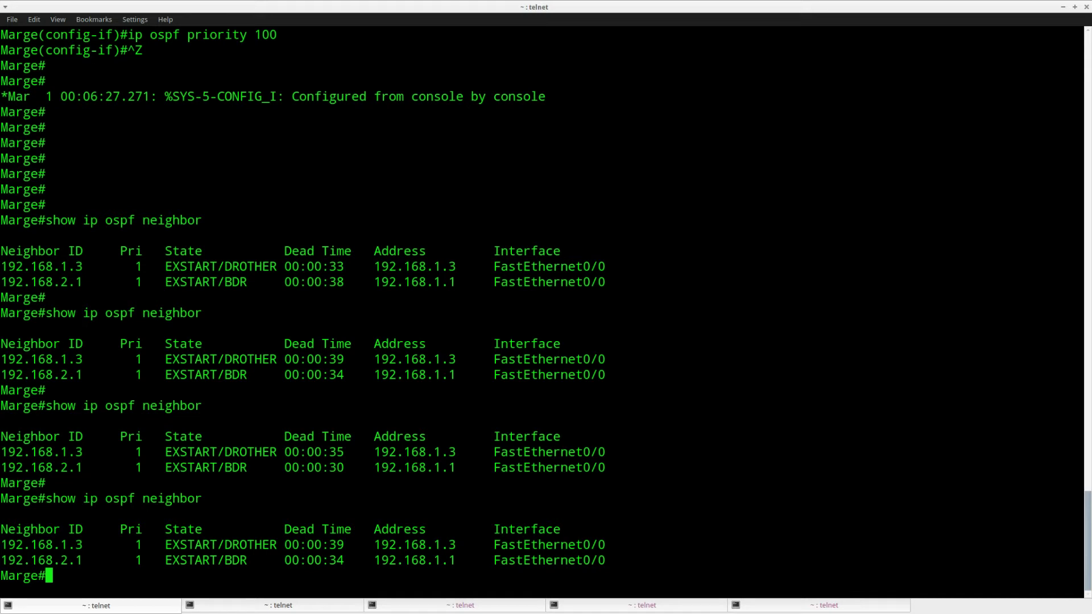
{"action": "key", "text": "Up"}
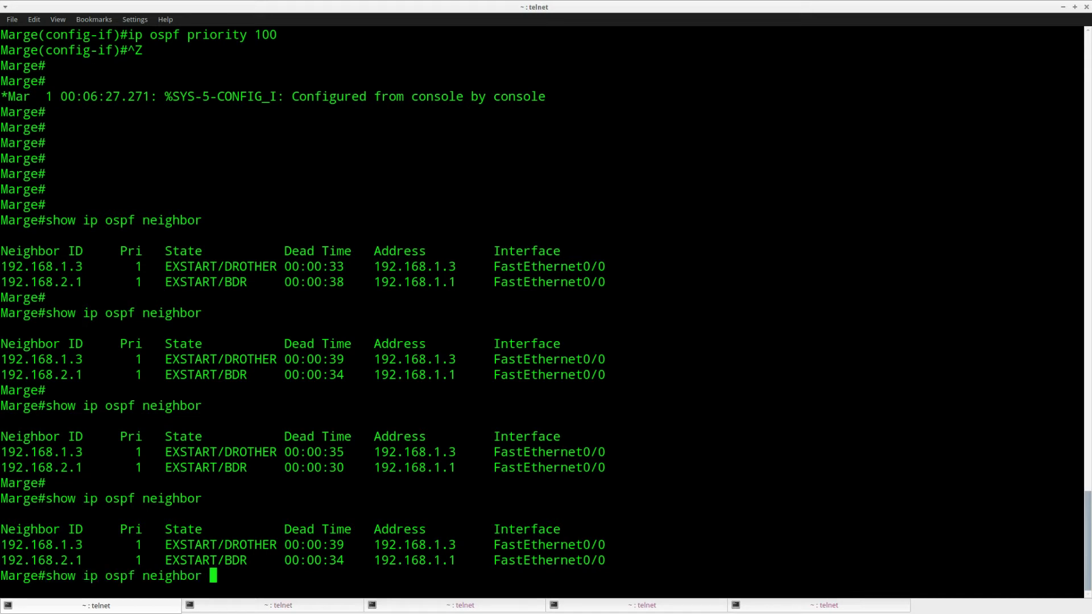
{"action": "key", "text": "Return"}
{"action": "key", "text": "Return"}
{"action": "key", "text": "Up"}
{"action": "key", "text": "Return"}
{"action": "key", "text": "Return"}
{"action": "key", "text": "Return"}
{"action": "key", "text": "Return"}
{"action": "key", "text": "Return"}
{"action": "key", "text": "Return"}
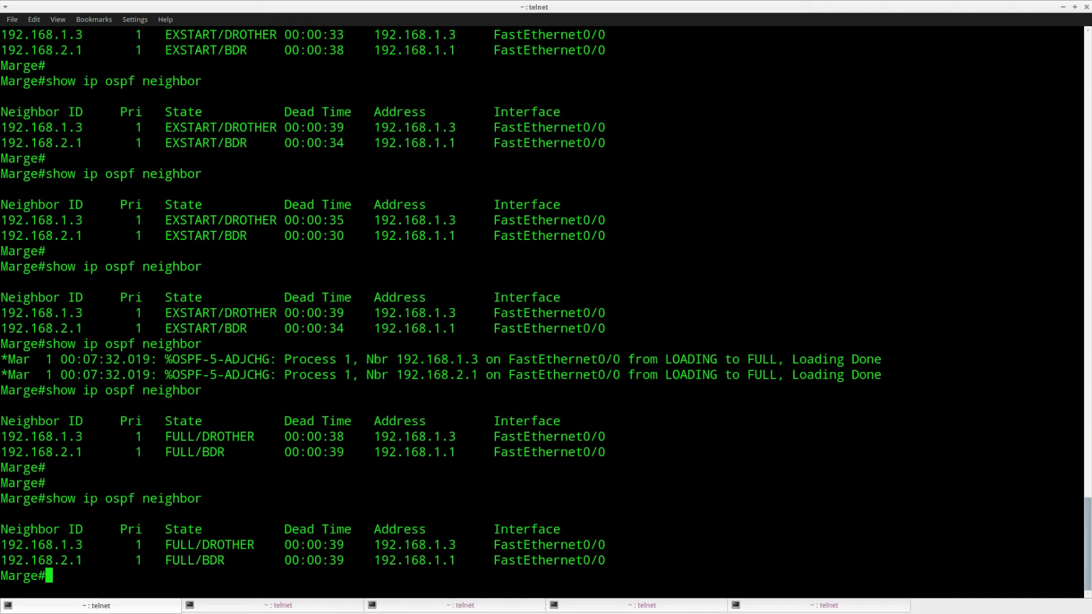
{"action": "key", "text": "Up"}
{"action": "key", "text": "Return"}
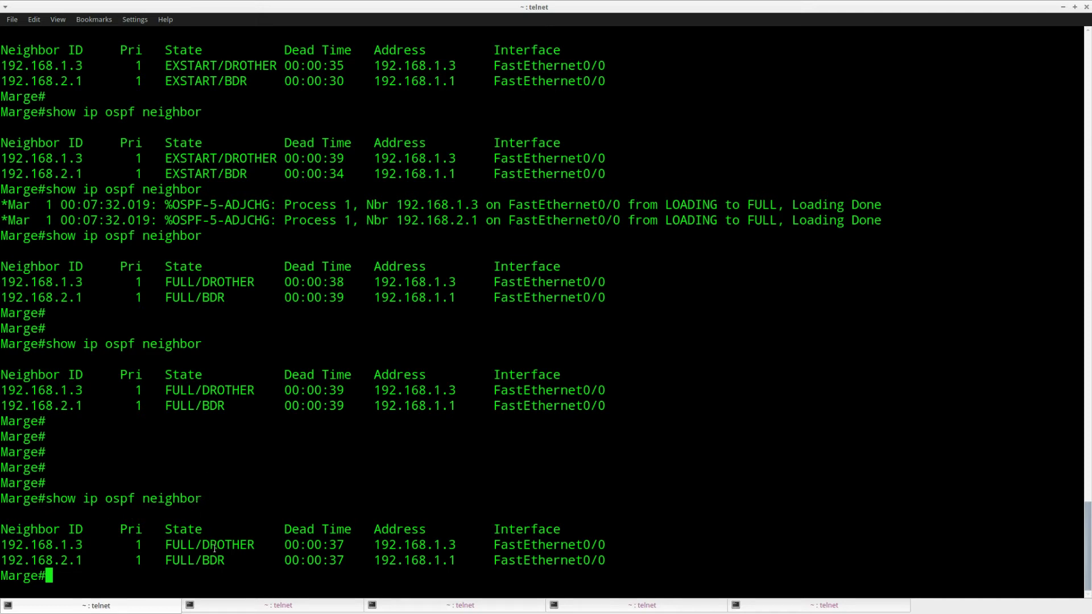
- Highlight the 192.168.2.1 FULL/BDR row and 192.168.1.3's DROTHER state on Marge
{"action": "left_click_drag", "start_coordinate": [223, 560], "coordinate": [4, 561]}
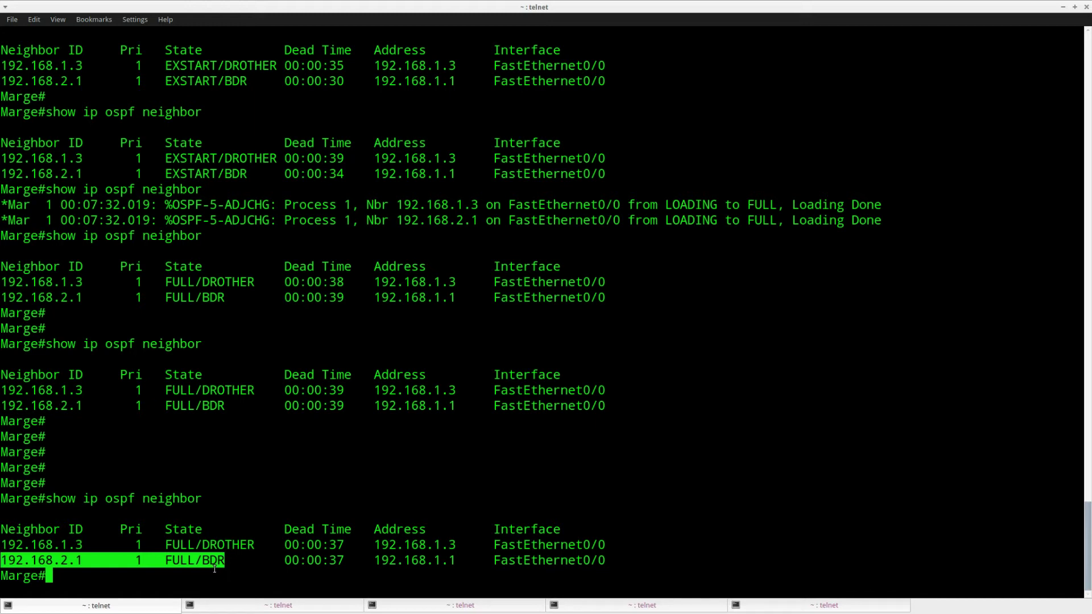
{"action": "left_click", "coordinate": [168, 567]}
{"action": "left_click_drag", "start_coordinate": [256, 546], "coordinate": [205, 547]}
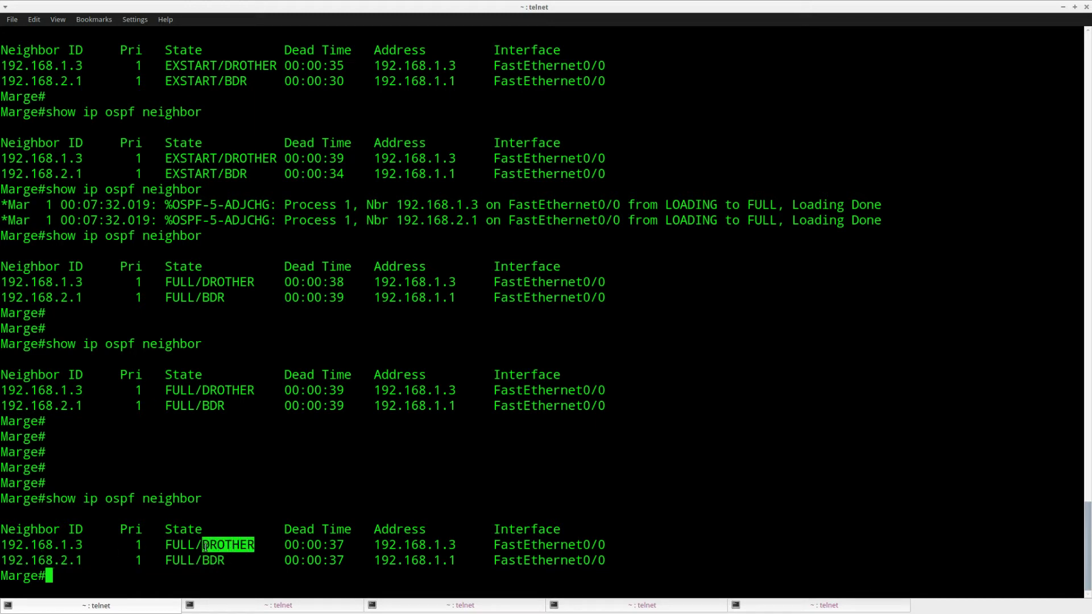
{"action": "left_click", "coordinate": [272, 560]}
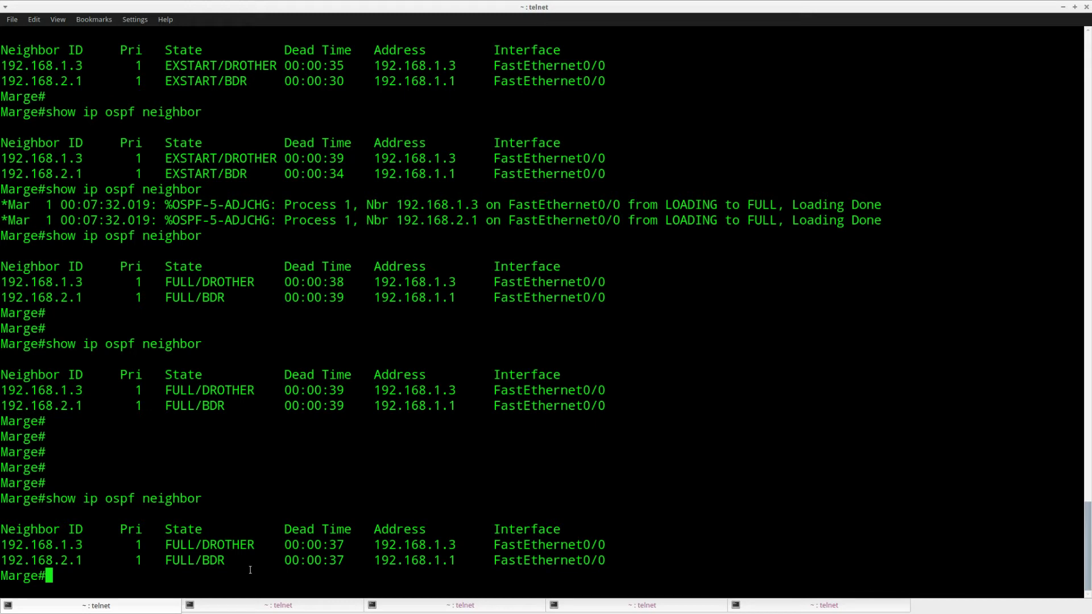
- Display Marge's OSPF process summary with 'show ip ospf'
{"action": "type", "text": "show ip ospf"}
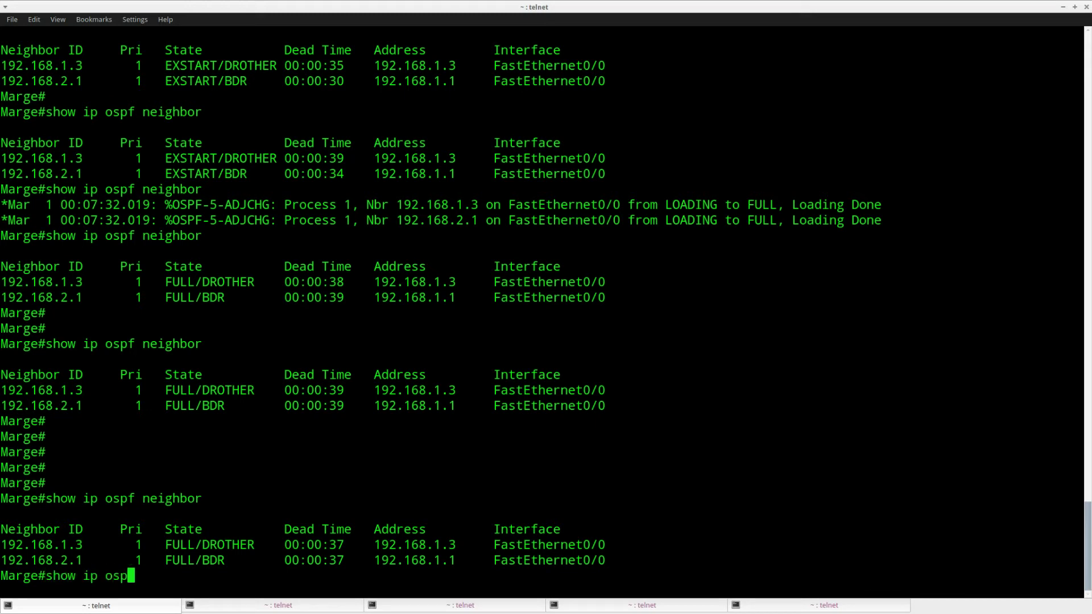
{"action": "key", "text": "Return"}
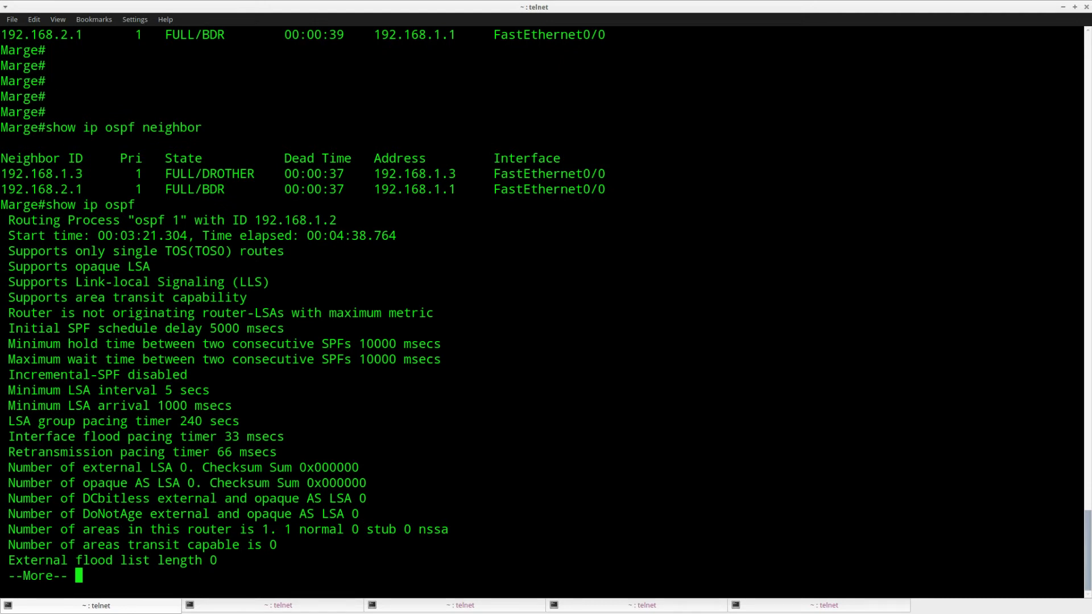
{"action": "key", "text": "Return"}
{"action": "key", "text": "Return"}
{"action": "key", "text": "Return"}
{"action": "key", "text": "Return"}
{"action": "key", "text": "Return"}
{"action": "key", "text": "Return"}
{"action": "key", "text": "Return"}
{"action": "key", "text": "Return"}
{"action": "key", "text": "Return"}
{"action": "key", "text": "Return"}
{"action": "key", "text": "Return"}
{"action": "key", "text": "Return"}
{"action": "key", "text": "Return"}
{"action": "key", "text": "Return"}
{"action": "key", "text": "Return"}
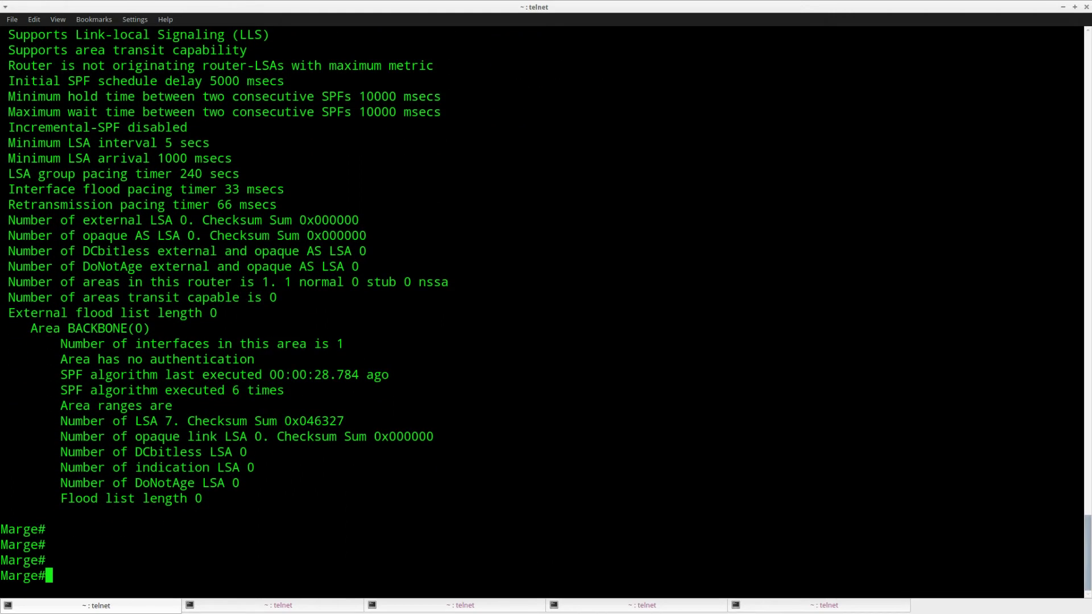
{"action": "scroll", "coordinate": [265, 364], "scroll_direction": "up", "scroll_amount": 4}
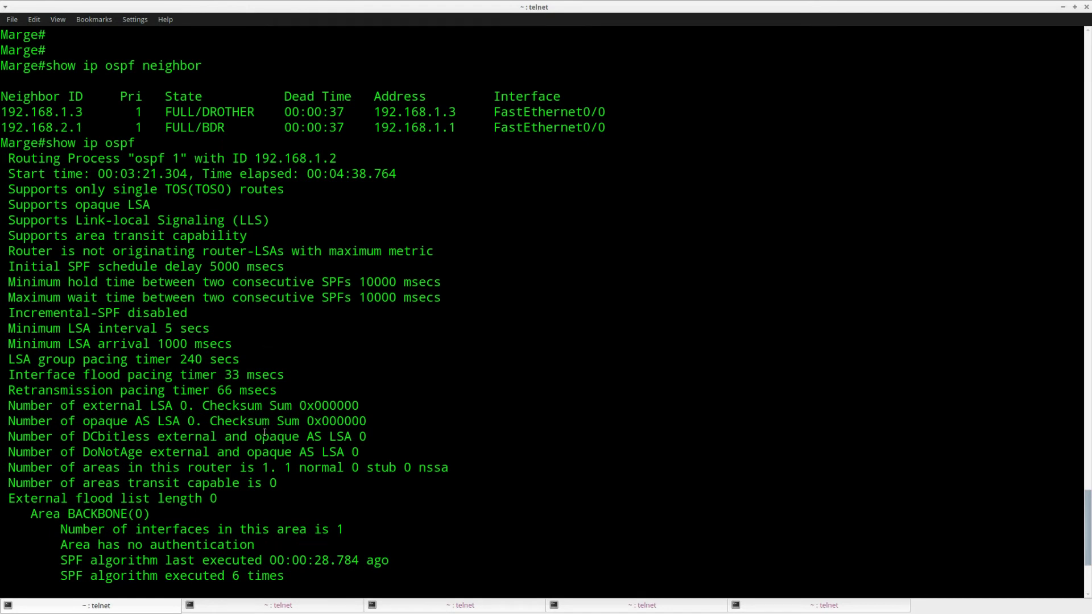
- In Bart's session, enter 'show ip ospf neighbor' at a fresh prompt
{"action": "key", "text": "shift+Right"}
{"action": "key", "text": "Return"}
{"action": "type", "text": "sho"}
{"action": "key", "text": "Tab"}
{"action": "type", "text": "ip os"}
{"action": "key", "text": "Tab"}
{"action": "type", "text": "ne"}
{"action": "key", "text": "Tab"}
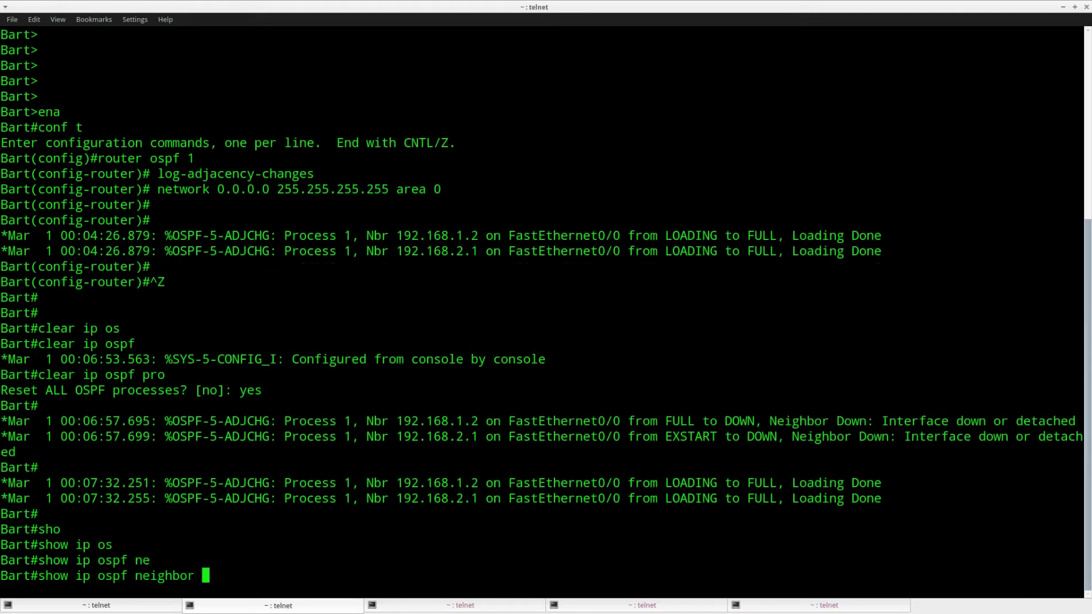
- List Bart's OSPF neighbors and highlight 192.168.1.2 at priority 100 as FULL/DR
{"action": "key", "text": "Return"}
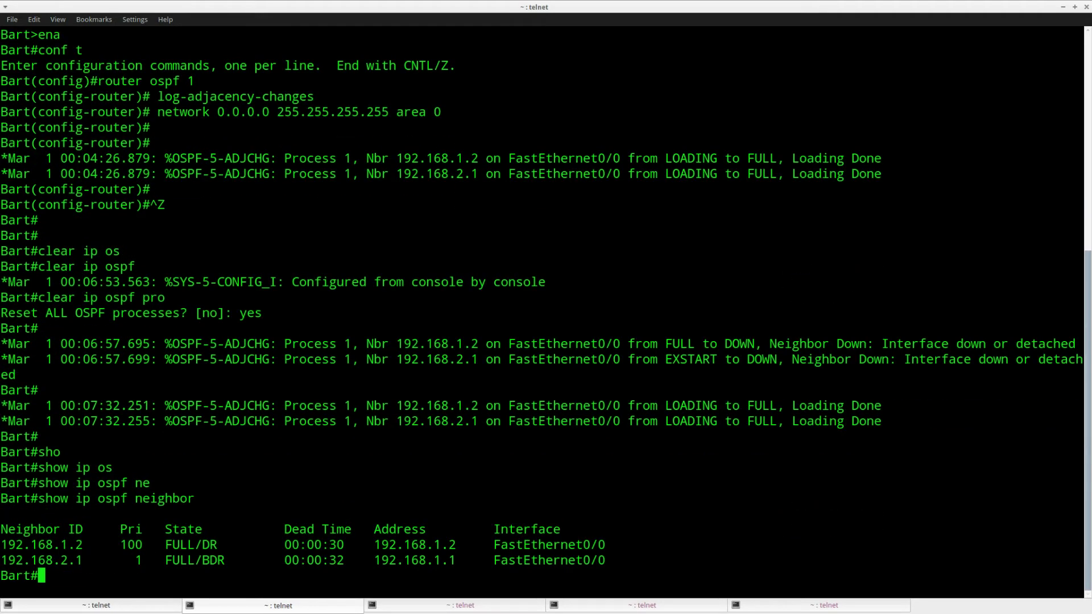
{"action": "left_click_drag", "start_coordinate": [615, 557], "coordinate": [83, 544]}
{"action": "left_click", "coordinate": [152, 554]}
{"action": "left_click_drag", "start_coordinate": [218, 544], "coordinate": [125, 545]}
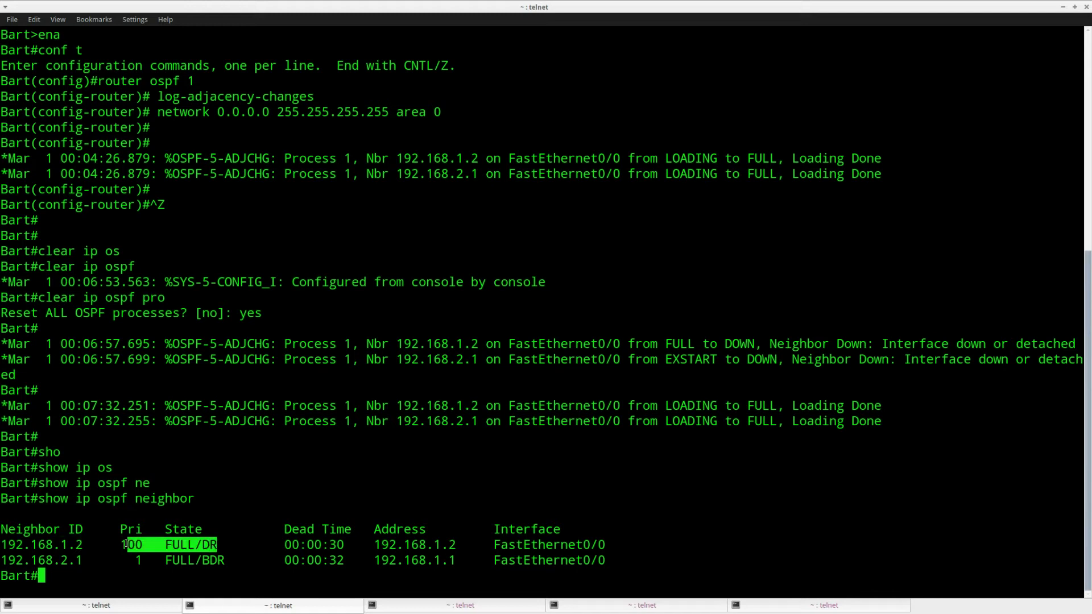
{"action": "left_click", "coordinate": [143, 582]}
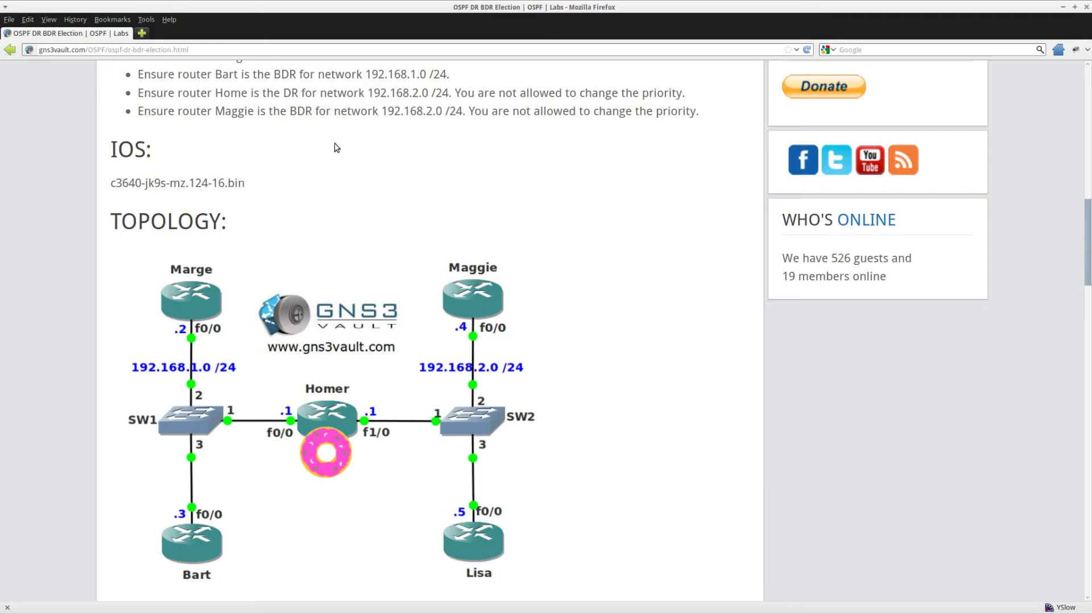
- Highlight the lab goals for Marge as DR and Bart as BDR in Firefox
{"action": "scroll", "coordinate": [455, 278], "scroll_direction": "up", "scroll_amount": 5}
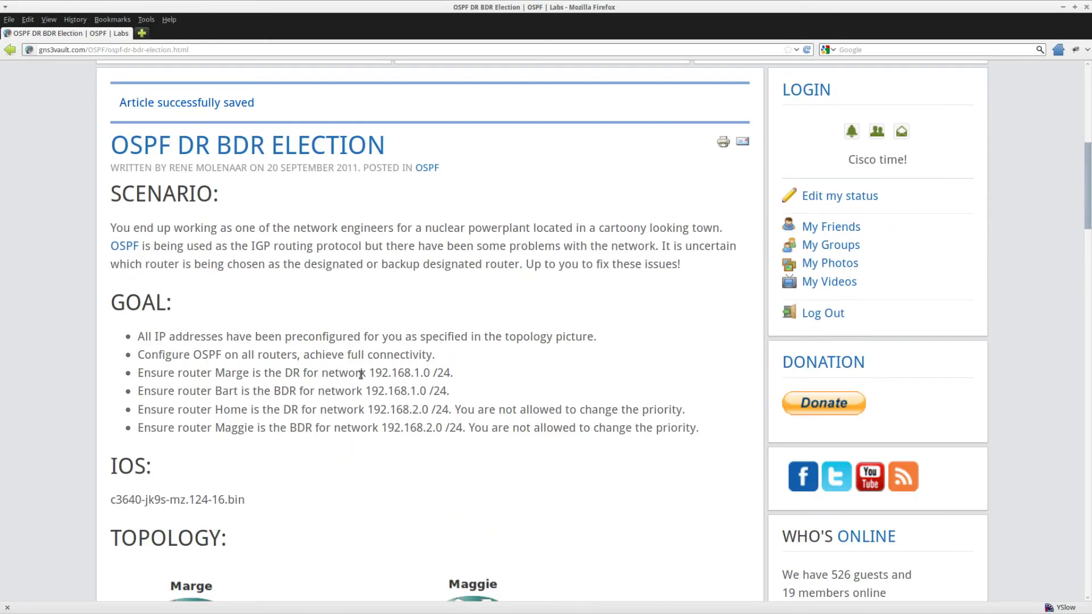
{"action": "left_click_drag", "start_coordinate": [460, 377], "coordinate": [126, 375]}
{"action": "left_click_drag", "start_coordinate": [463, 391], "coordinate": [136, 395]}
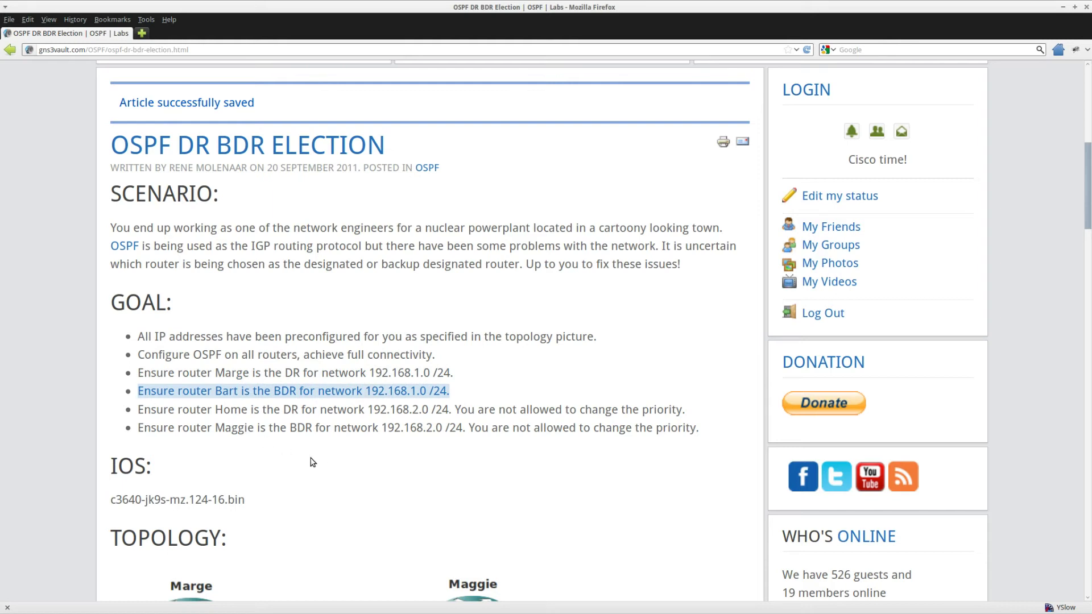
{"action": "left_click", "coordinate": [478, 392]}
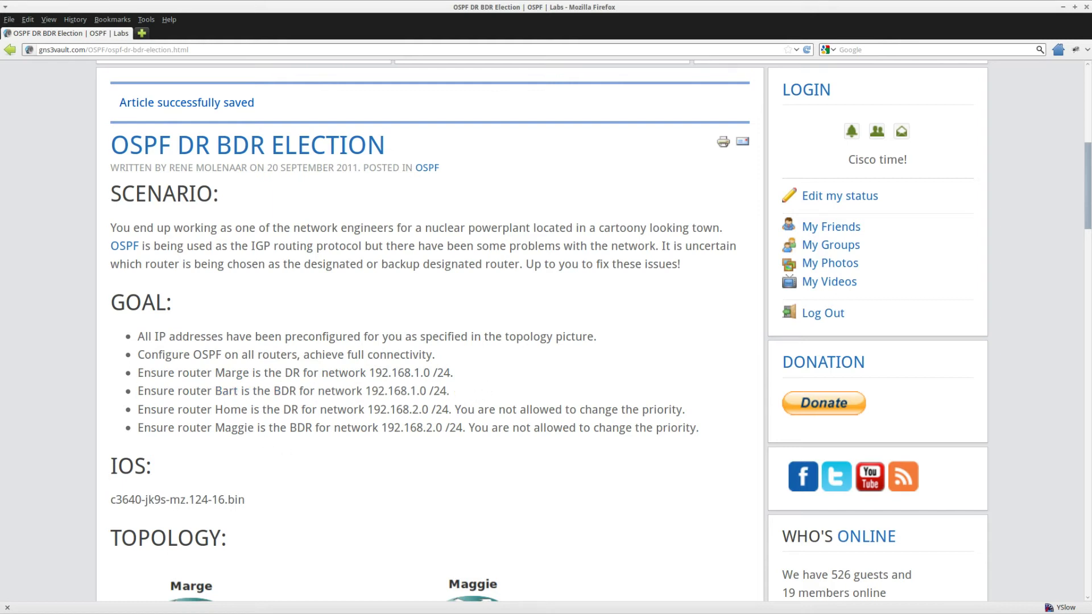
- Set Bart's FastEthernet0/0 OSPF priority to 90
{"action": "key", "text": "alt+Tab"}
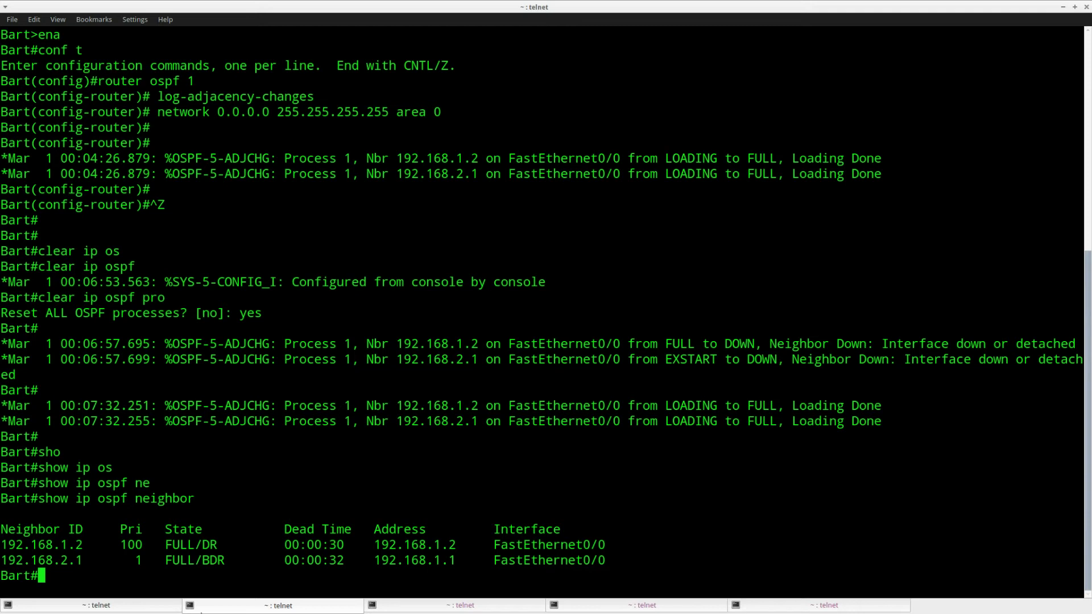
{"action": "key", "text": "Return"}
{"action": "type", "text": "conf t"}
{"action": "key", "text": "Return"}
{"action": "type", "text": "int f0/0"}
{"action": "key", "text": "Return"}
{"action": "type", "text": "ip os"}
{"action": "key", "text": "Tab"}
{"action": "type", "text": "pr"}
{"action": "key", "text": "Tab"}
{"action": "type", "text": "90"}
{"action": "key", "text": "Return"}
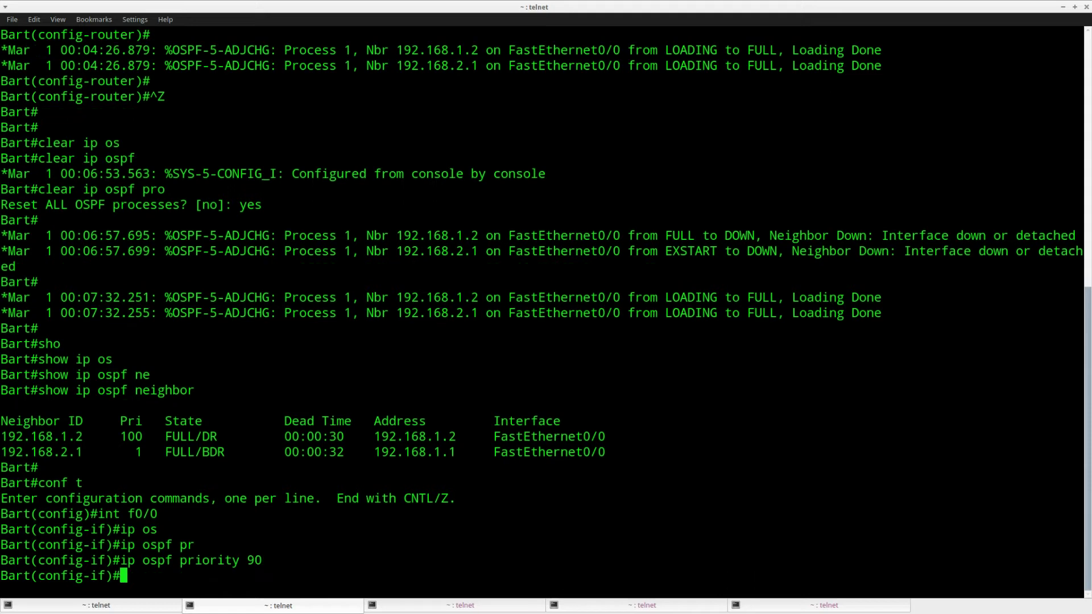
- Highlight the priority 90 command, the neighbor's priority 100, and the 192.168.2.1 entry
{"action": "left_click_drag", "start_coordinate": [269, 560], "coordinate": [97, 560]}
{"action": "left_click_drag", "start_coordinate": [150, 436], "coordinate": [20, 436]}
{"action": "left_click_drag", "start_coordinate": [153, 458], "coordinate": [3, 452]}
{"action": "left_click", "coordinate": [174, 504]}
- Exit configuration mode and reset all OSPF processes on Bart, confirming yes
{"action": "key", "text": "Return"}
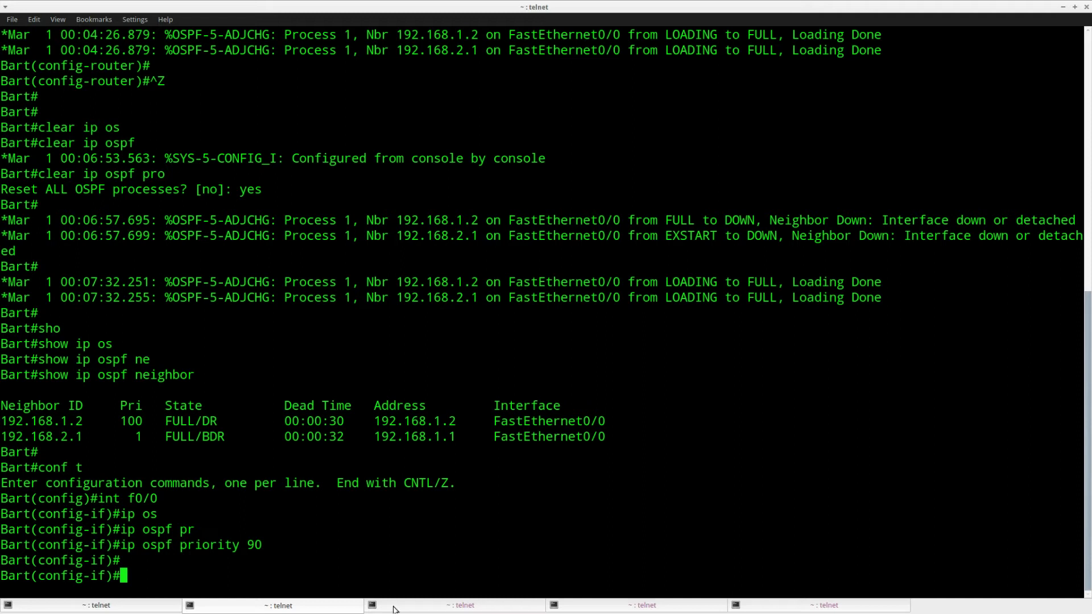
{"action": "key", "text": "ctrl+z"}
{"action": "type", "text": "clear ip osp"}
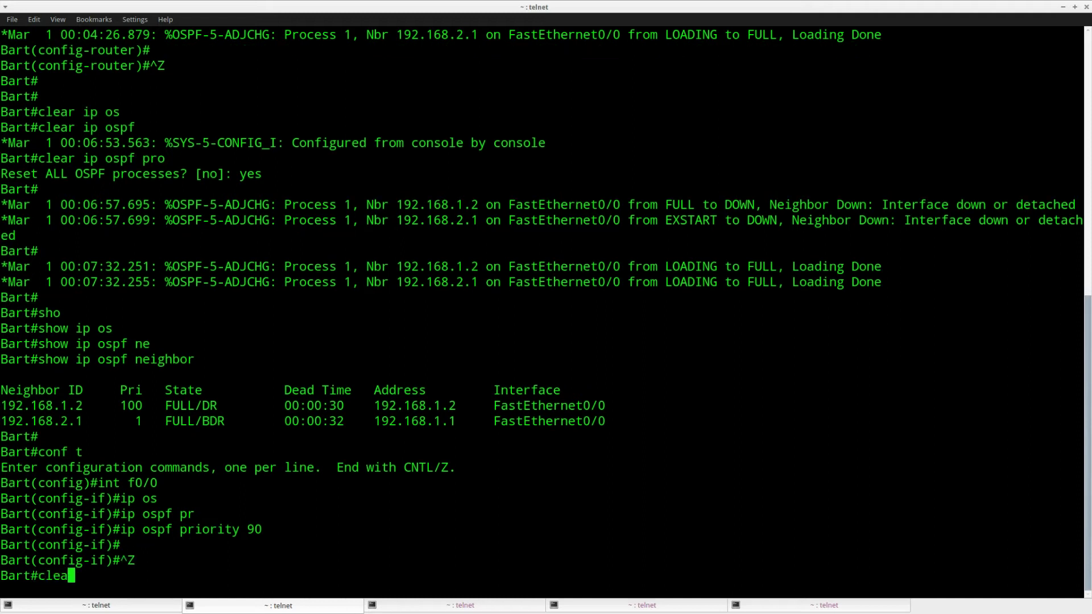
{"action": "key", "text": "Tab"}
{"action": "type", "text": "pr"}
{"action": "key", "text": "Tab"}
{"action": "key", "text": "Return"}
{"action": "type", "text": "yes"}
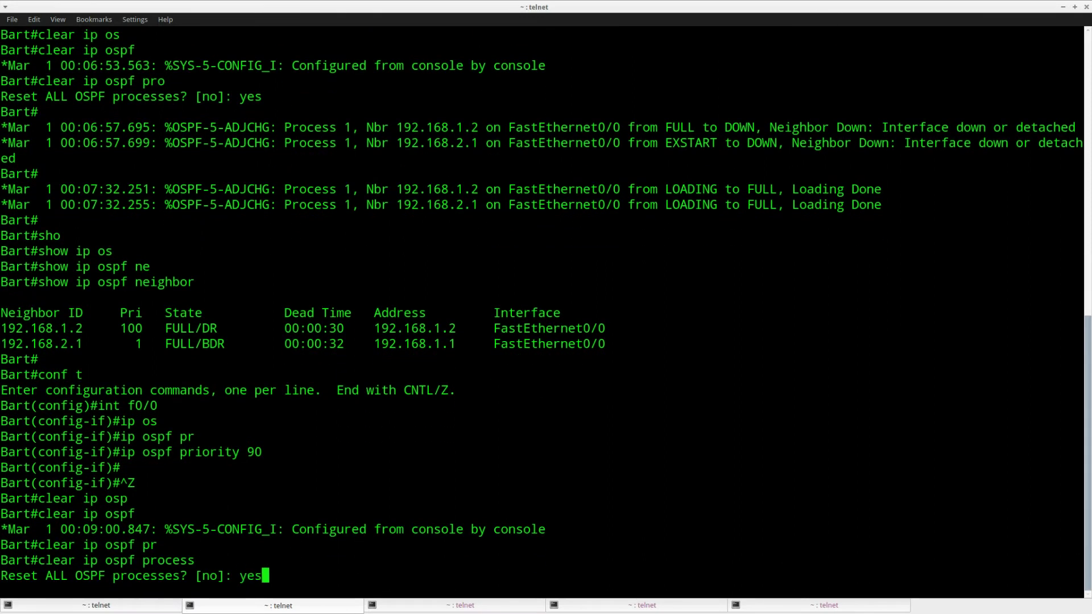
{"action": "key", "text": "Return"}
- Reset all OSPF processes on Homer as well, confirming yes
{"action": "key", "text": "alt+Tab"}
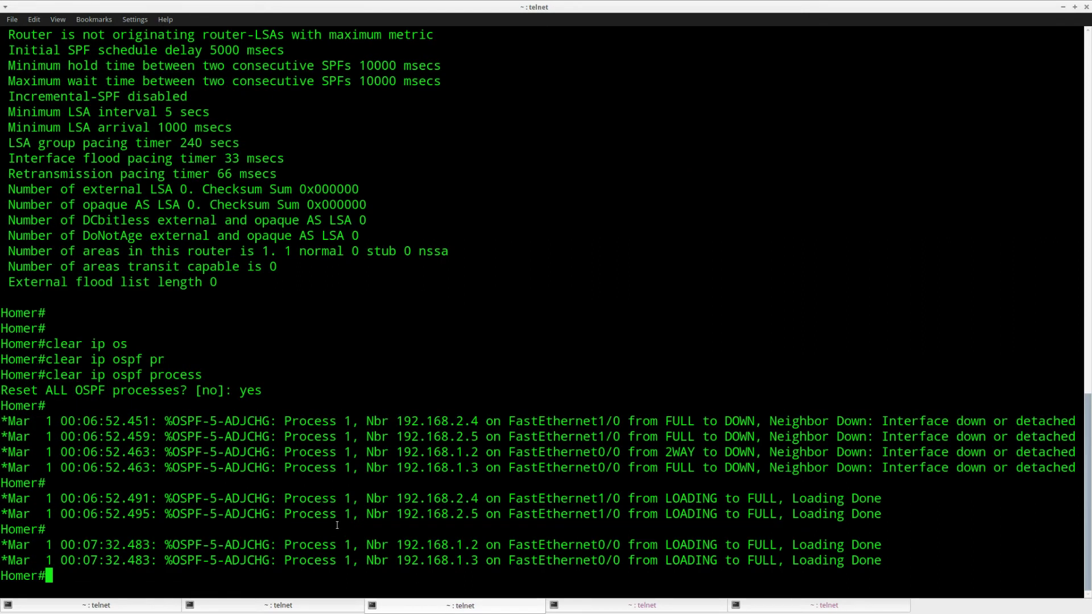
{"action": "type", "text": "yes"}
{"action": "key", "text": "Up"}
{"action": "key", "text": "Return"}
{"action": "type", "text": "yes"}
{"action": "key", "text": "Return"}
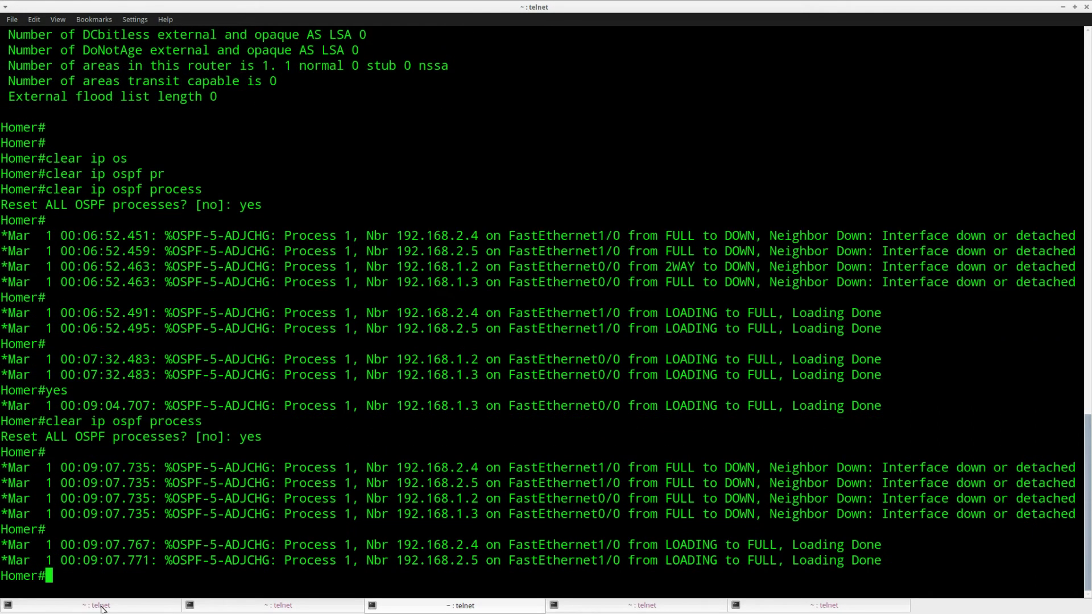
- Cycle through the Marge, Bart and Homer sessions, then list Marge's OSPF neighbors
{"action": "left_click", "coordinate": [99, 606]}
{"action": "key", "text": "Return"}
{"action": "key", "text": "Return"}
{"action": "left_click", "coordinate": [218, 607]}
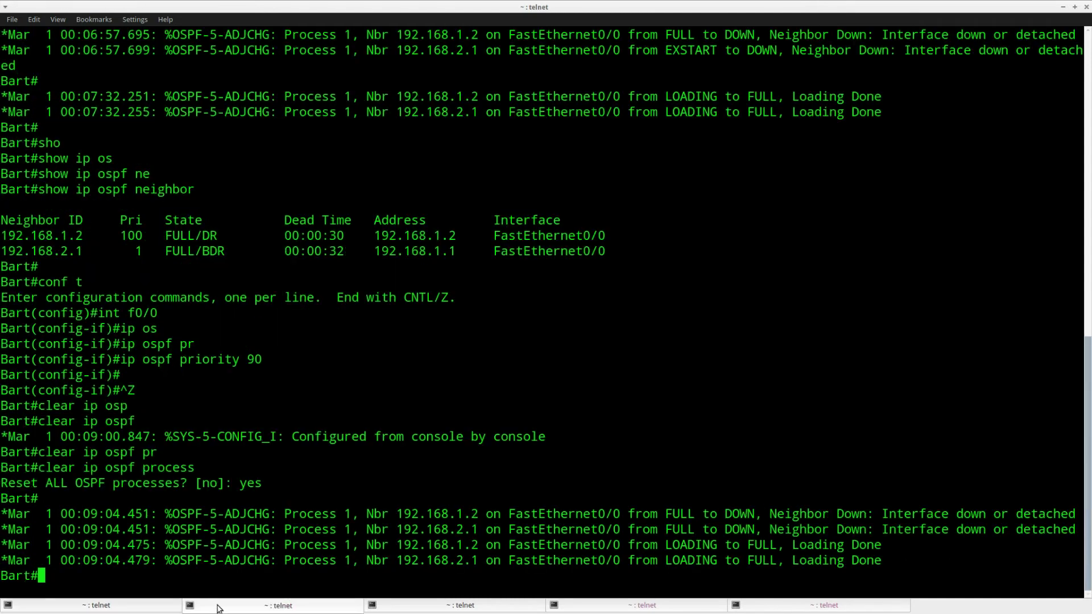
{"action": "key", "text": "Return"}
{"action": "key", "text": "Return"}
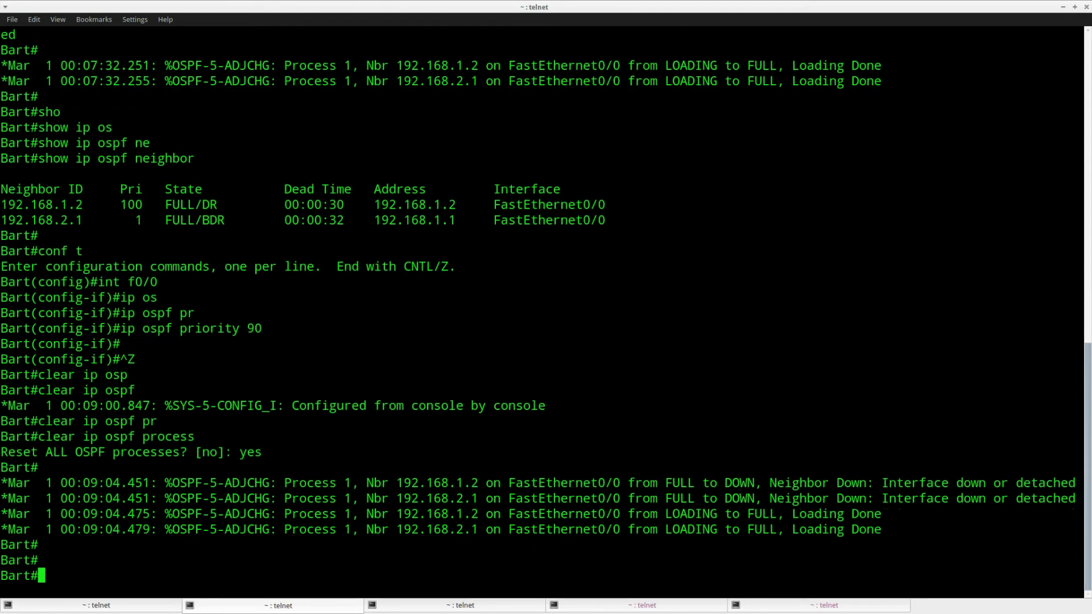
{"action": "left_click", "coordinate": [434, 610]}
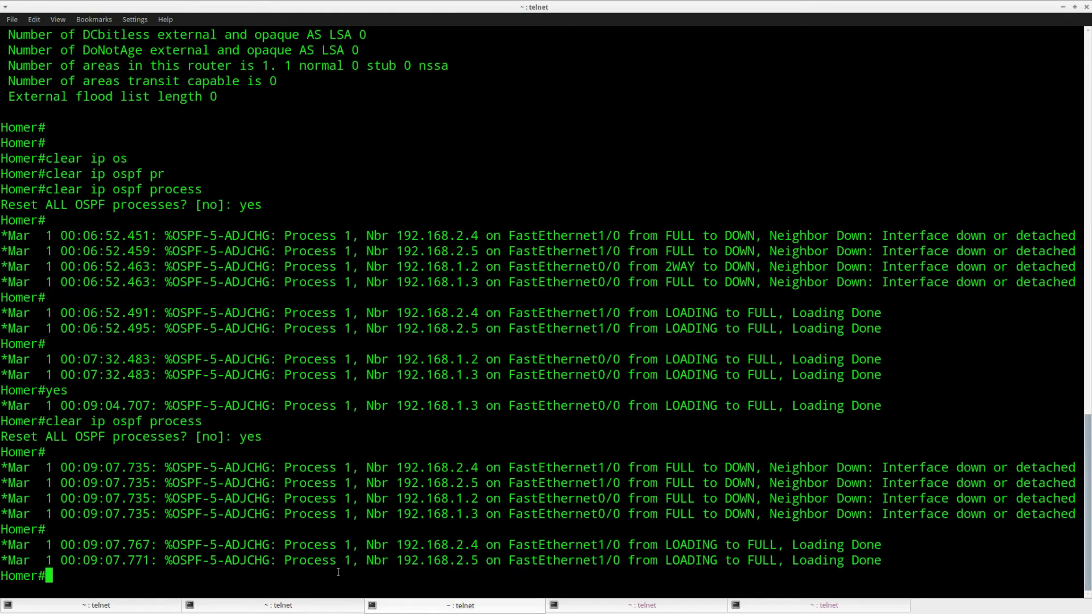
{"action": "left_click", "coordinate": [279, 606]}
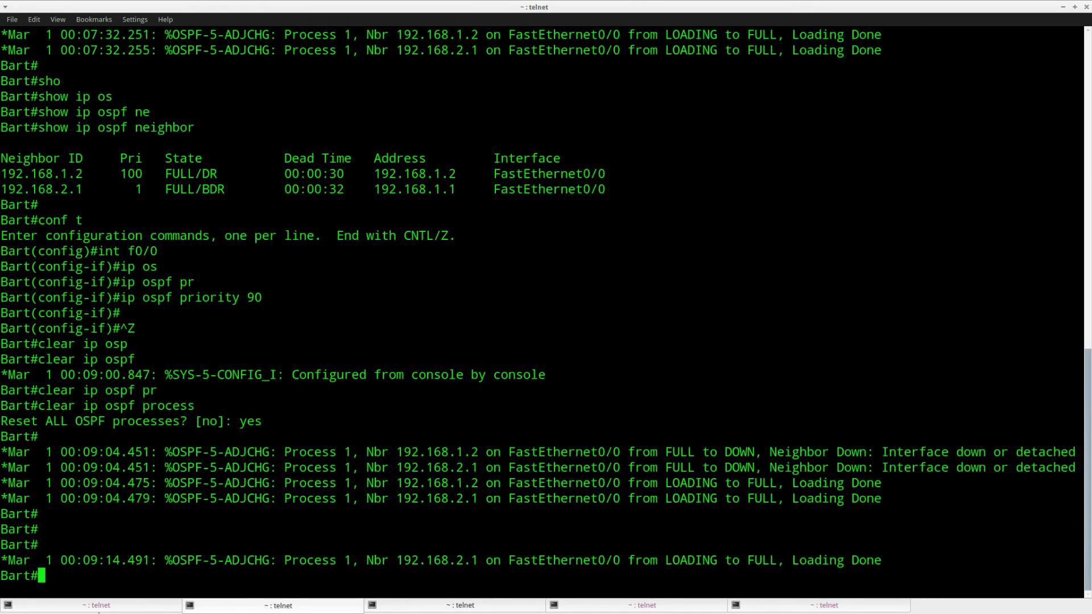
{"action": "left_click", "coordinate": [97, 605]}
{"action": "type", "text": "show ip ospf neighbor"}
{"action": "key", "text": "Return"}
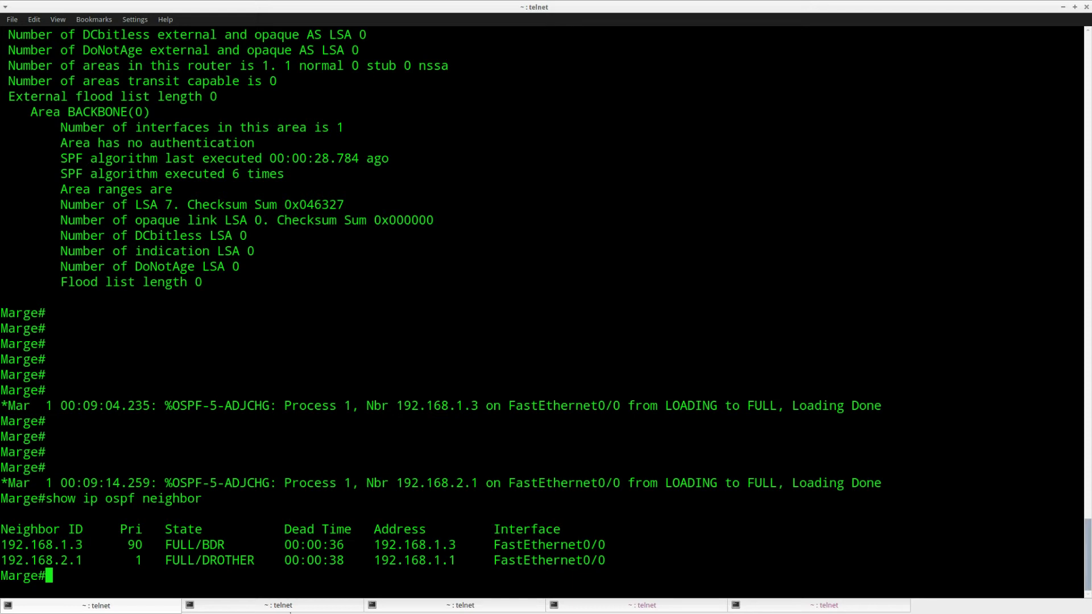
- List Homer's OSPF neighbors with 'show ip ospf neighbor'
{"action": "left_click", "coordinate": [290, 608]}
{"action": "left_click", "coordinate": [405, 605]}
{"action": "key", "text": "Return"}
{"action": "key", "text": "Return"}
{"action": "key", "text": "Return"}
{"action": "type", "text": "show ip"}
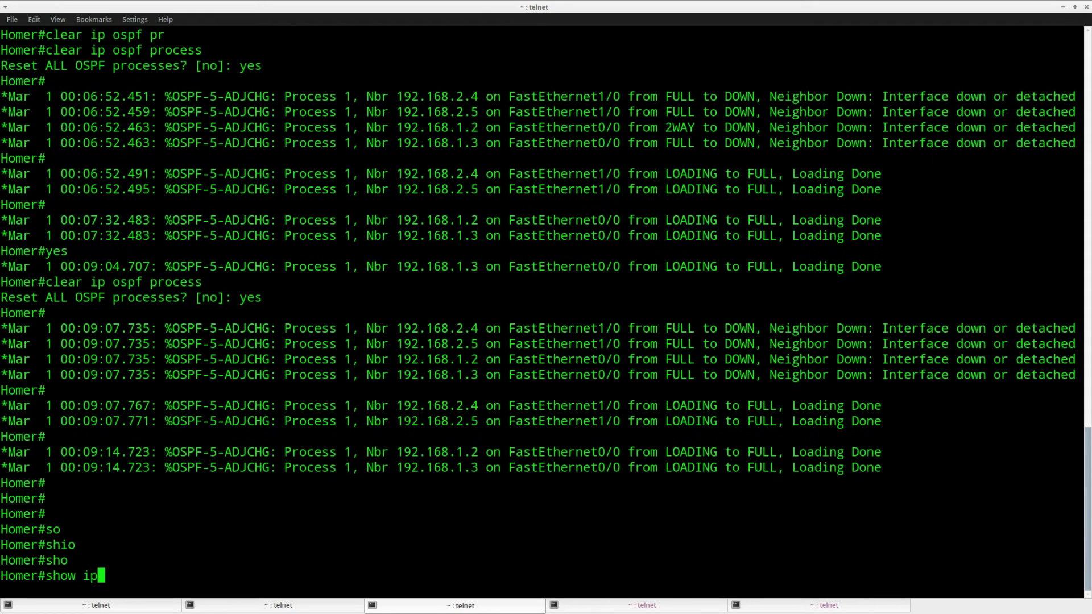
{"action": "type", "text": " ospf neighbor"}
{"action": "key", "text": "Return"}
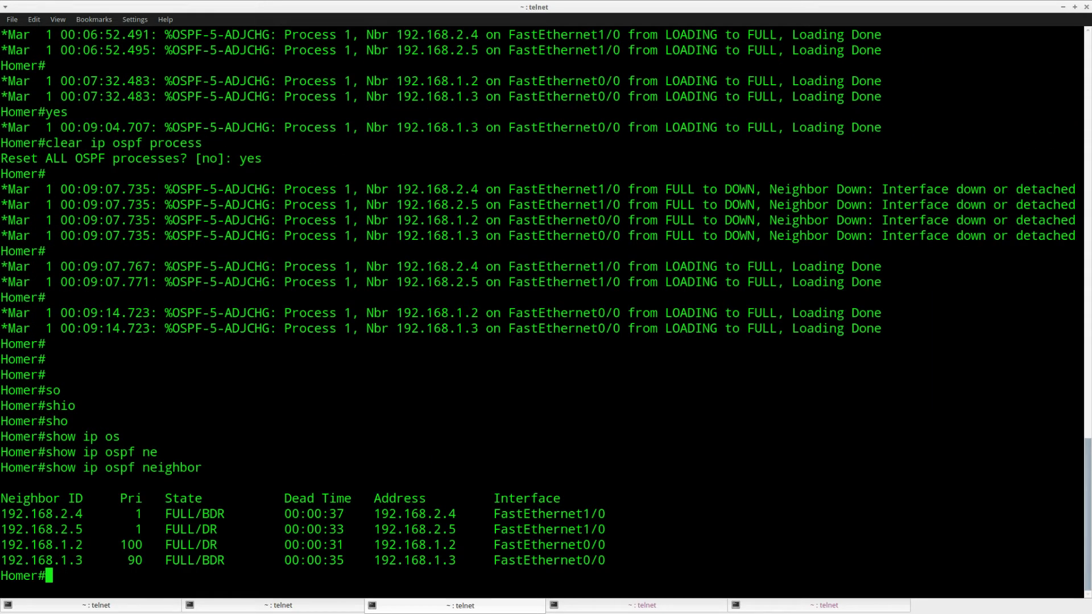
- Highlight the 192.168.1.2 (priority 100, DR) and 192.168.1.3 (priority 90, BDR) rows
{"action": "left_click_drag", "start_coordinate": [611, 563], "coordinate": [2, 544]}
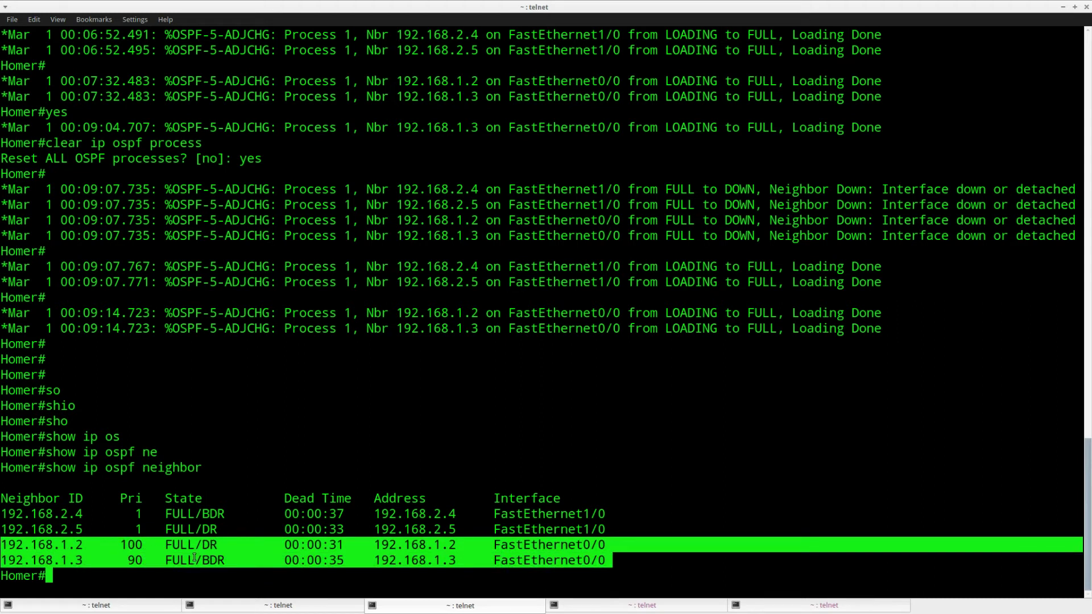
{"action": "left_click", "coordinate": [159, 555]}
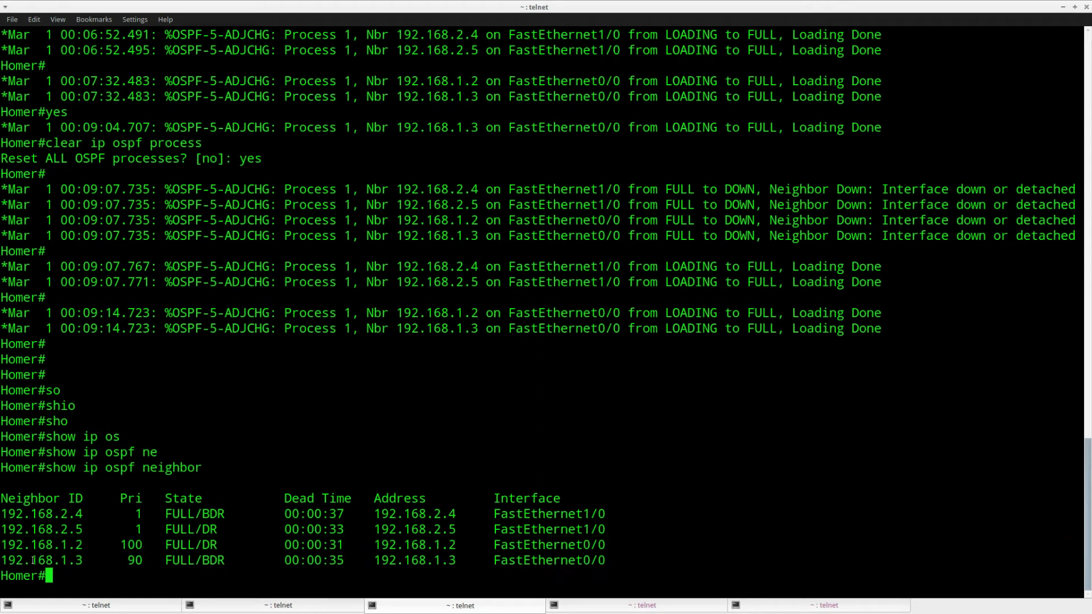
{"action": "left_click_drag", "start_coordinate": [2, 544], "coordinate": [605, 545]}
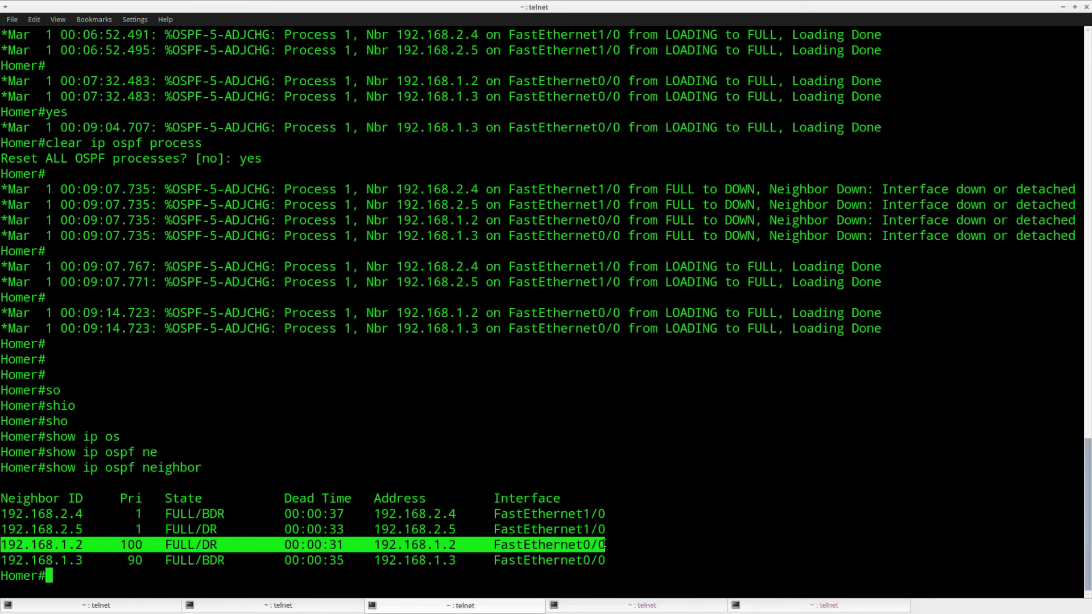
{"action": "left_click_drag", "start_coordinate": [2, 560], "coordinate": [604, 562]}
{"action": "left_click", "coordinate": [534, 577]}
{"action": "key", "text": "Return"}
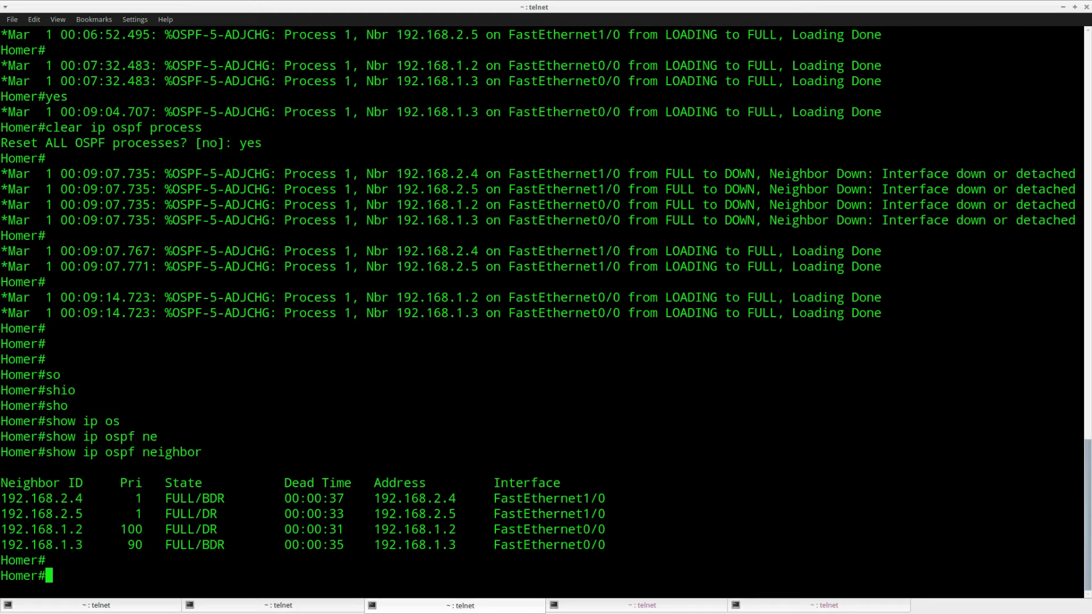
{"action": "key", "text": "alt+Tab"}
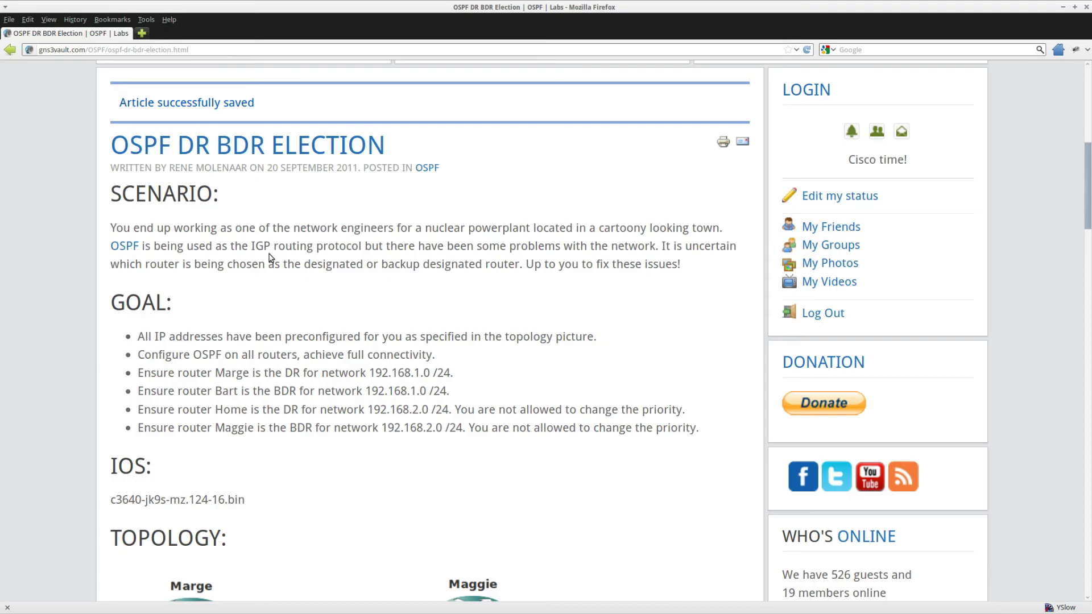
{"action": "mouse_move", "coordinate": [449, 391]}
{"action": "left_mouse_down"}
{"action": "mouse_move", "coordinate": [140, 373]}
{"action": "mouse_move", "coordinate": [186, 411]}
{"action": "mouse_move", "coordinate": [454, 410]}
{"action": "left_mouse_up"}
{"action": "left_click", "coordinate": [403, 428]}
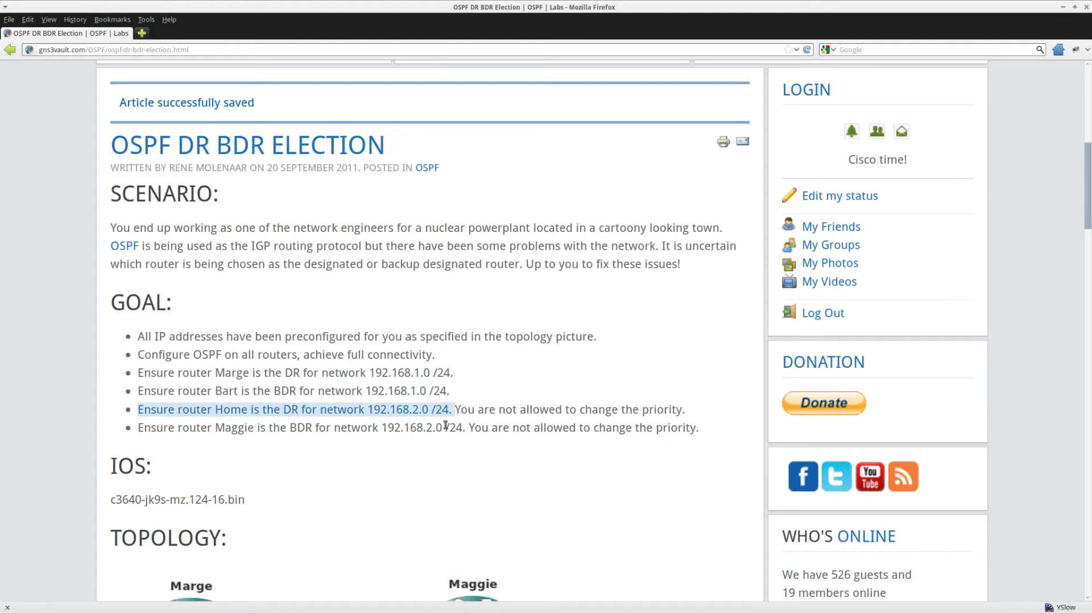
{"action": "scroll", "coordinate": [454, 410], "scroll_direction": "down", "scroll_amount": 2}
{"action": "left_click", "coordinate": [379, 361]}
{"action": "left_click_drag", "start_coordinate": [373, 359], "coordinate": [423, 359]}
{"action": "scroll", "coordinate": [466, 459], "scroll_direction": "down", "scroll_amount": 7}
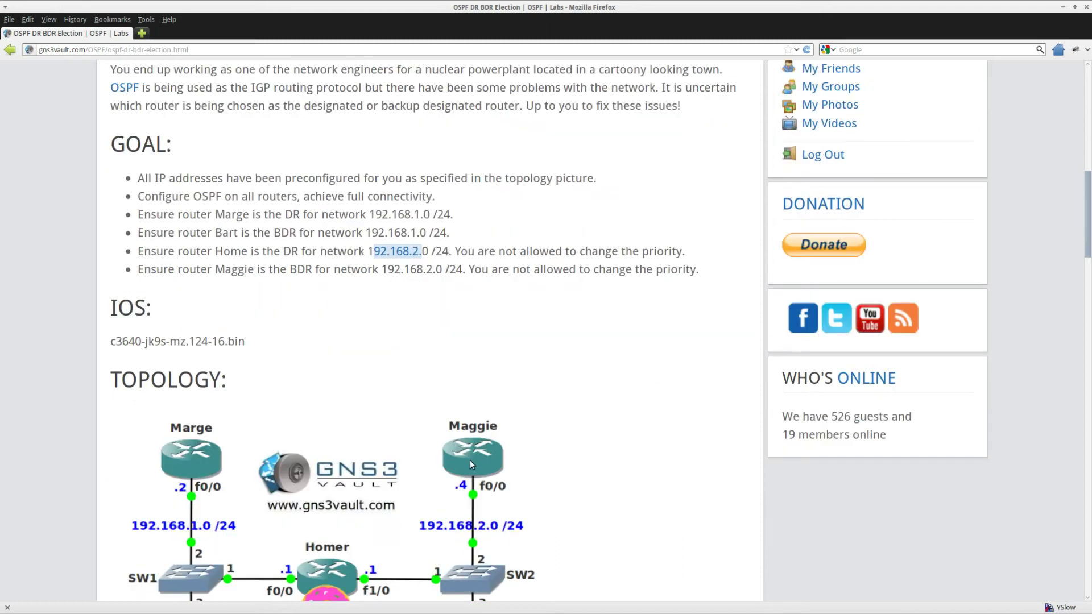
{"action": "scroll", "coordinate": [491, 444], "scroll_direction": "down", "scroll_amount": 3}
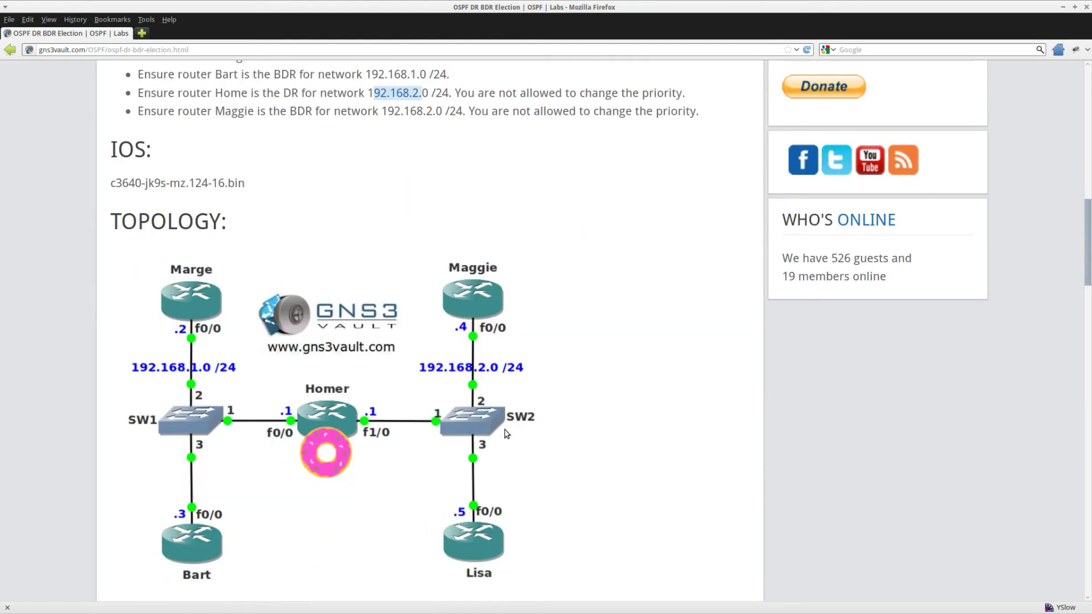
{"action": "scroll", "coordinate": [508, 435], "scroll_direction": "up", "scroll_amount": 6}
{"action": "left_click_drag", "start_coordinate": [688, 251], "coordinate": [565, 251]}
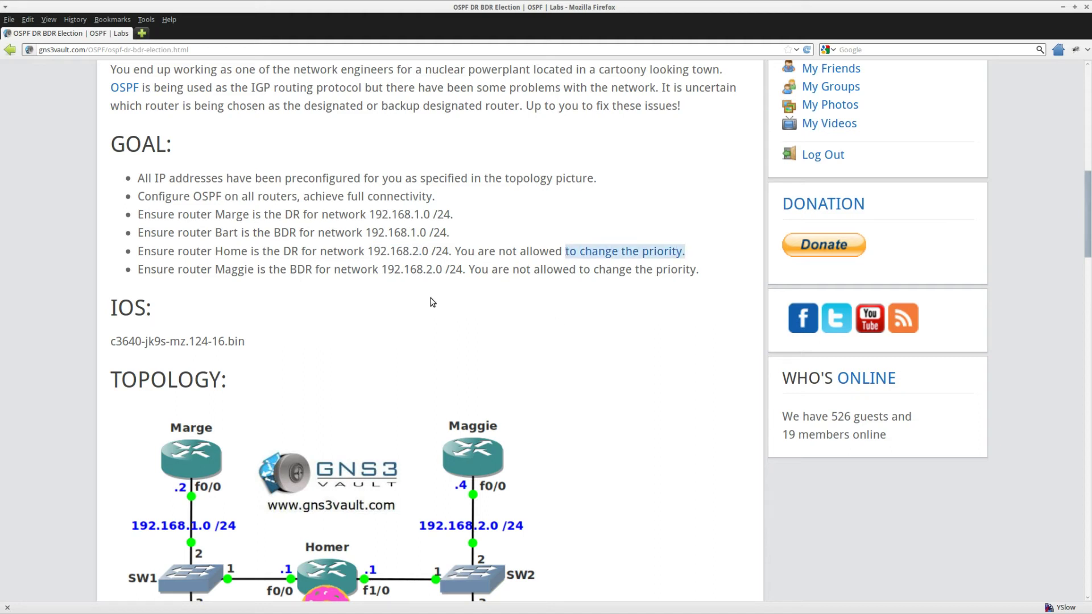
{"action": "left_click_drag", "start_coordinate": [290, 269], "coordinate": [312, 270]}
{"action": "left_click", "coordinate": [626, 305]}
{"action": "scroll", "coordinate": [626, 306], "scroll_direction": "down", "scroll_amount": 1}
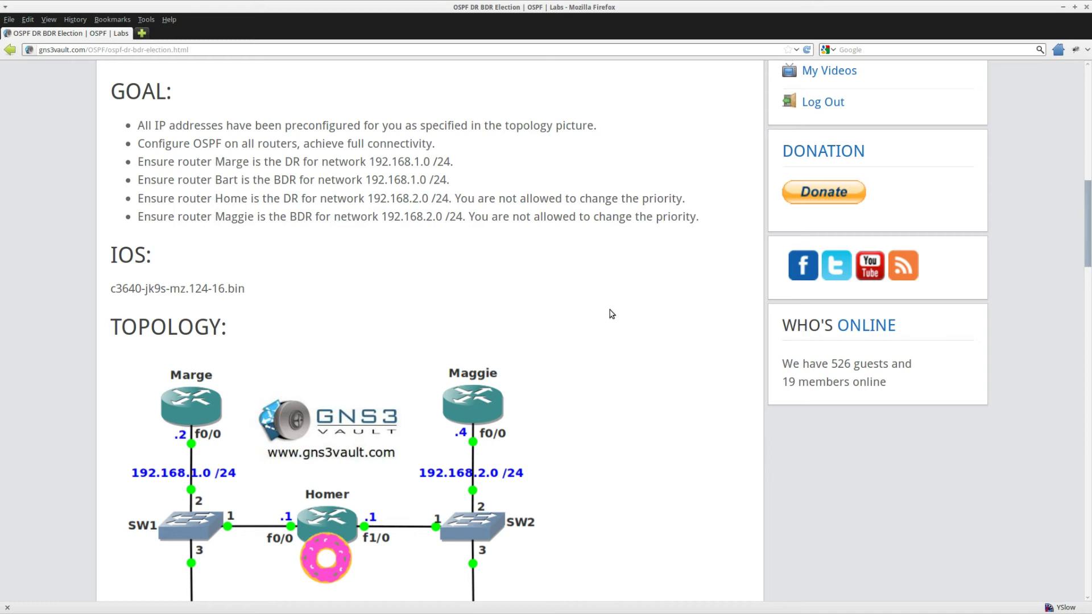
{"action": "scroll", "coordinate": [611, 314], "scroll_direction": "down", "scroll_amount": 5}
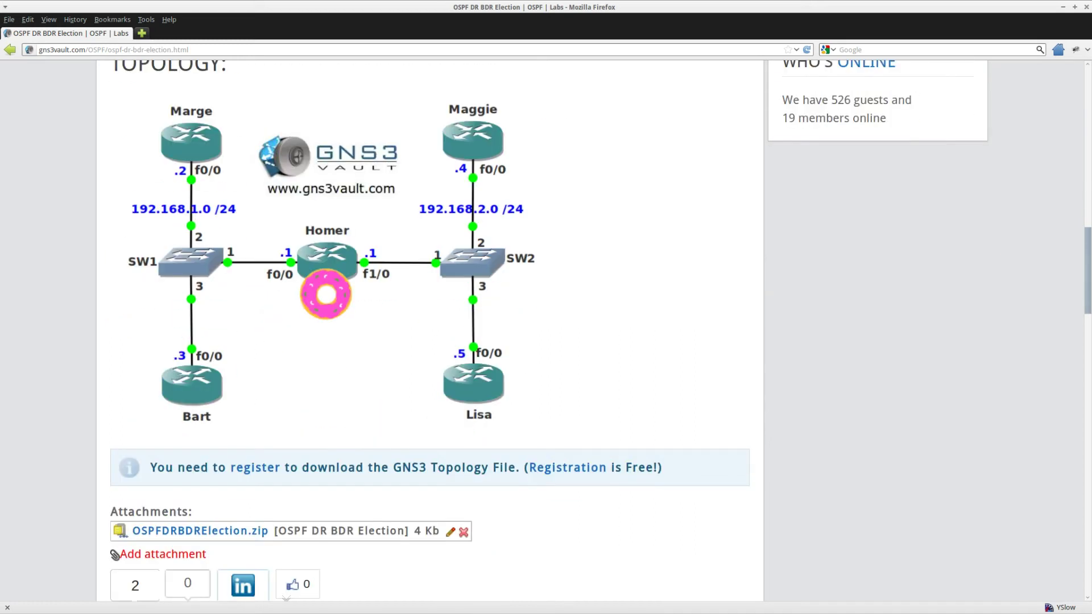
{"action": "key", "text": "alt+Tab"}
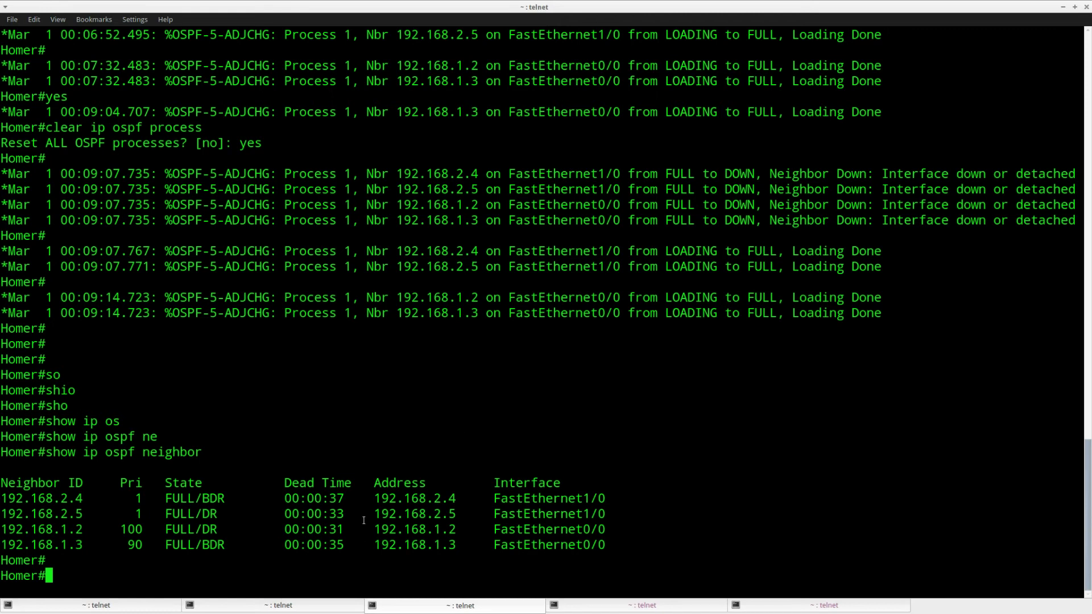
- Leave configuration mode on Lisa and list its OSPF neighbors
{"action": "left_click", "coordinate": [640, 607]}
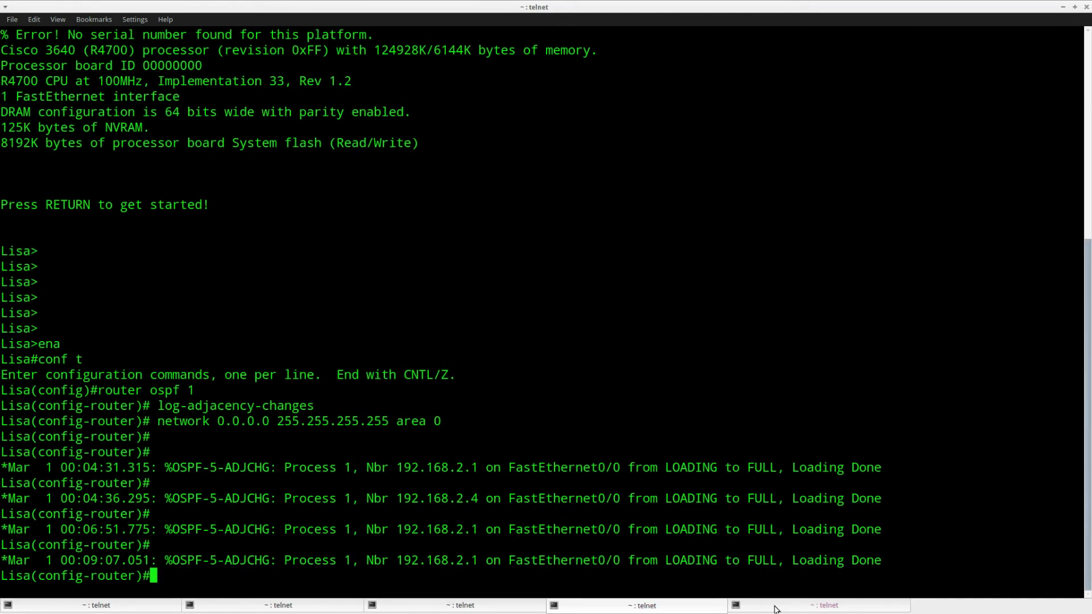
{"action": "key", "text": "Return"}
{"action": "key", "text": "Return"}
{"action": "key", "text": "ctrl+z"}
{"action": "key", "text": "Return"}
{"action": "key", "text": "Return"}
{"action": "type", "text": "sho"}
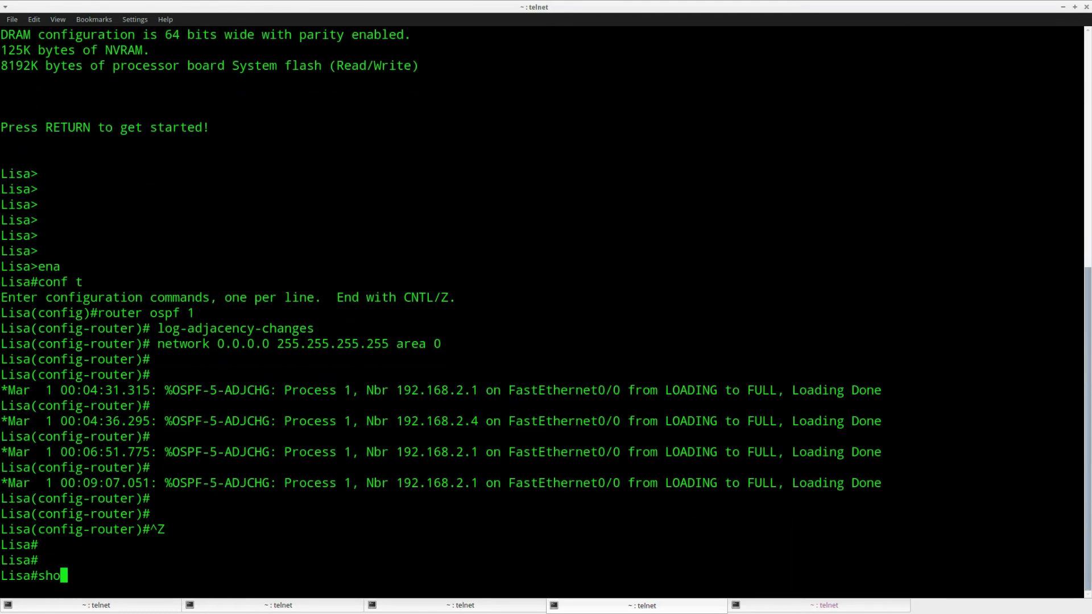
{"action": "key", "text": "Tab"}
{"action": "type", "text": "ip o"}
{"action": "key", "text": "Tab"}
{"action": "type", "text": "nei"}
{"action": "key", "text": "Tab"}
{"action": "key", "text": "Return"}
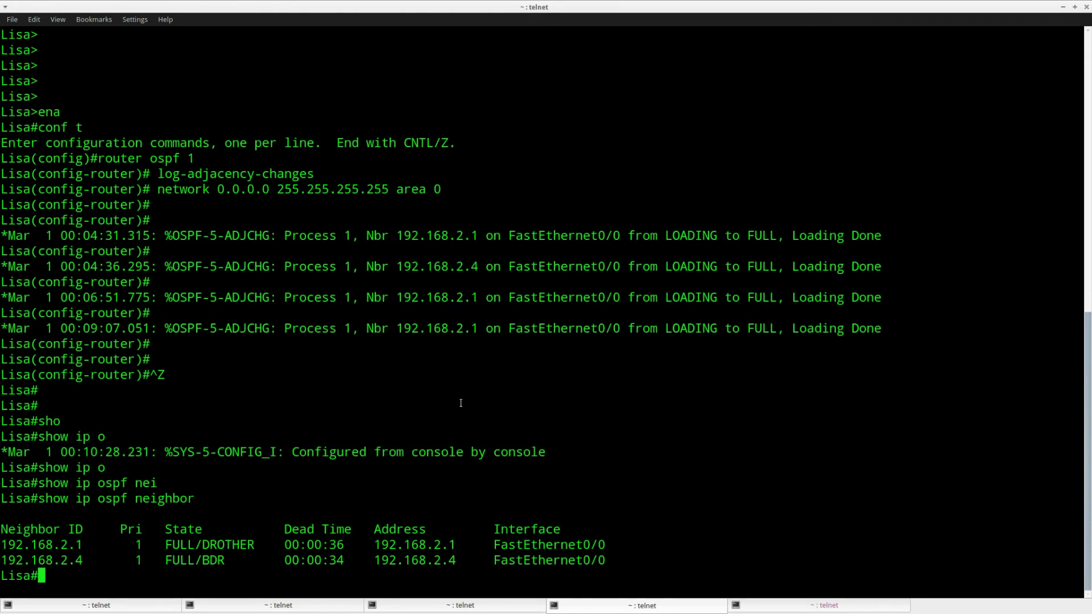
- Highlight Lisa's 192.168.2.4 BDR row and the first row's DROTHER state
{"action": "left_click_drag", "start_coordinate": [606, 556], "coordinate": [1, 560]}
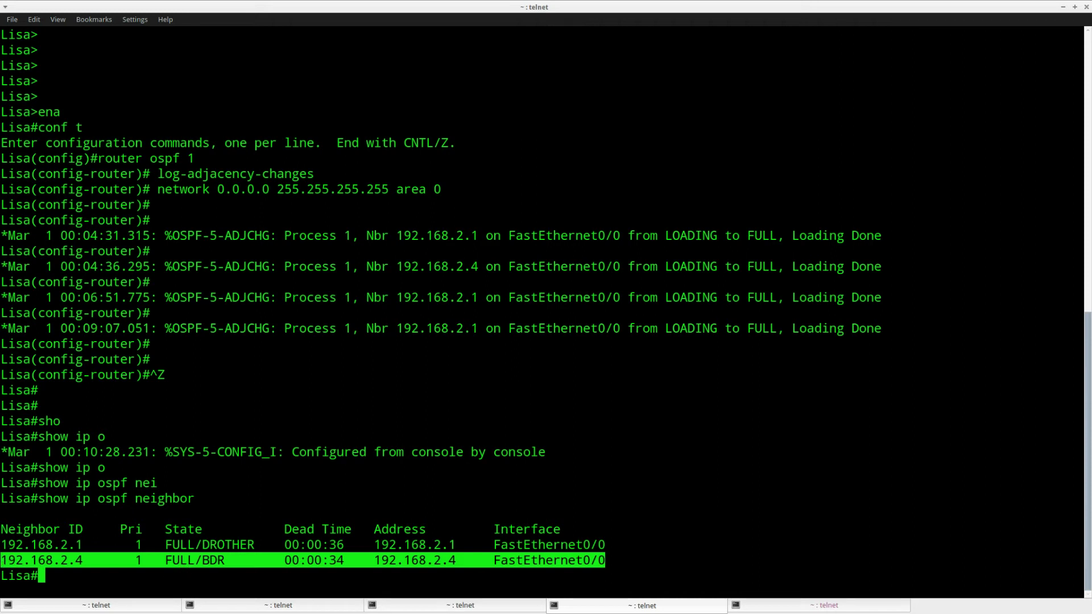
{"action": "key", "text": "alt+Tab"}
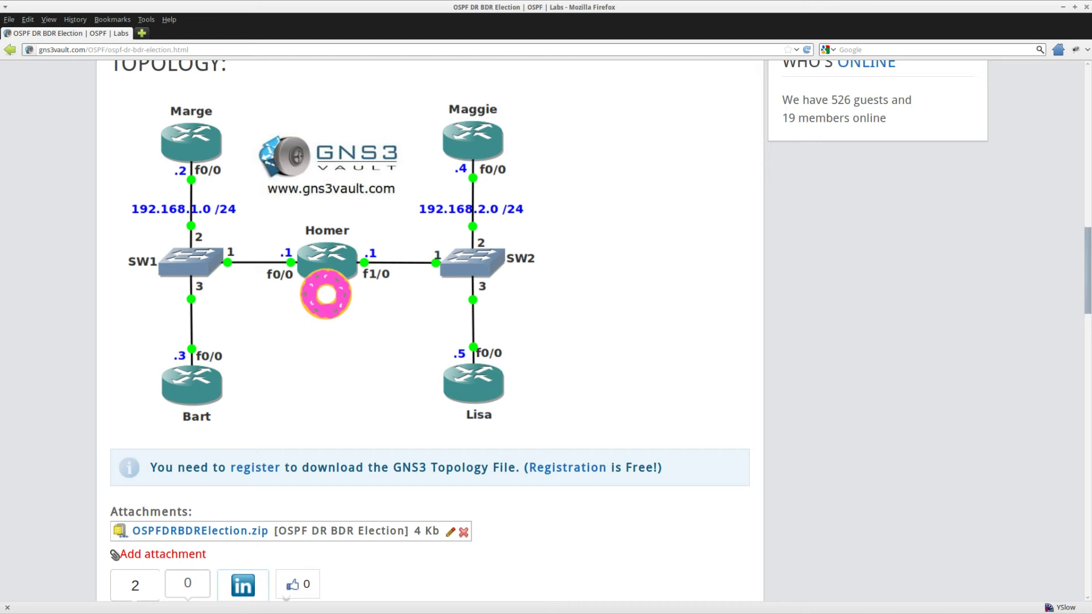
{"action": "key", "text": "alt+Tab"}
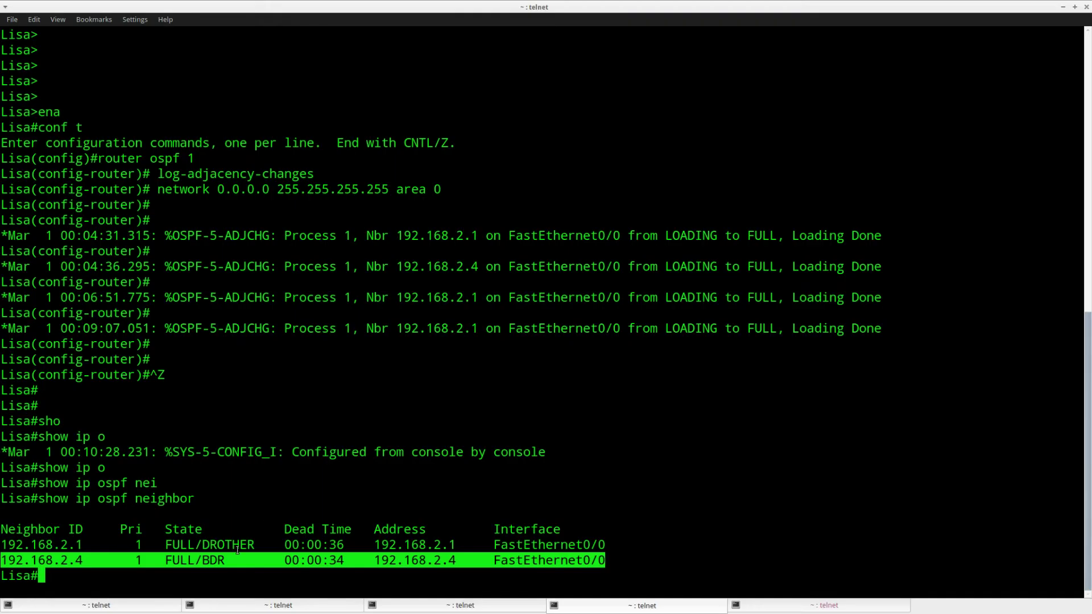
{"action": "left_click_drag", "start_coordinate": [206, 545], "coordinate": [257, 546]}
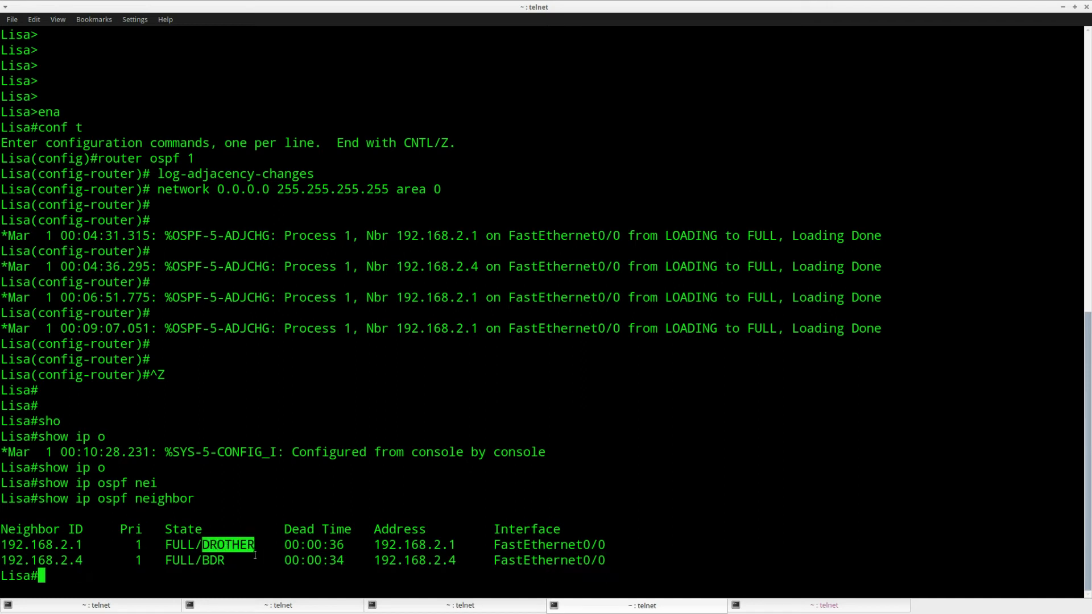
{"action": "left_click", "coordinate": [254, 545]}
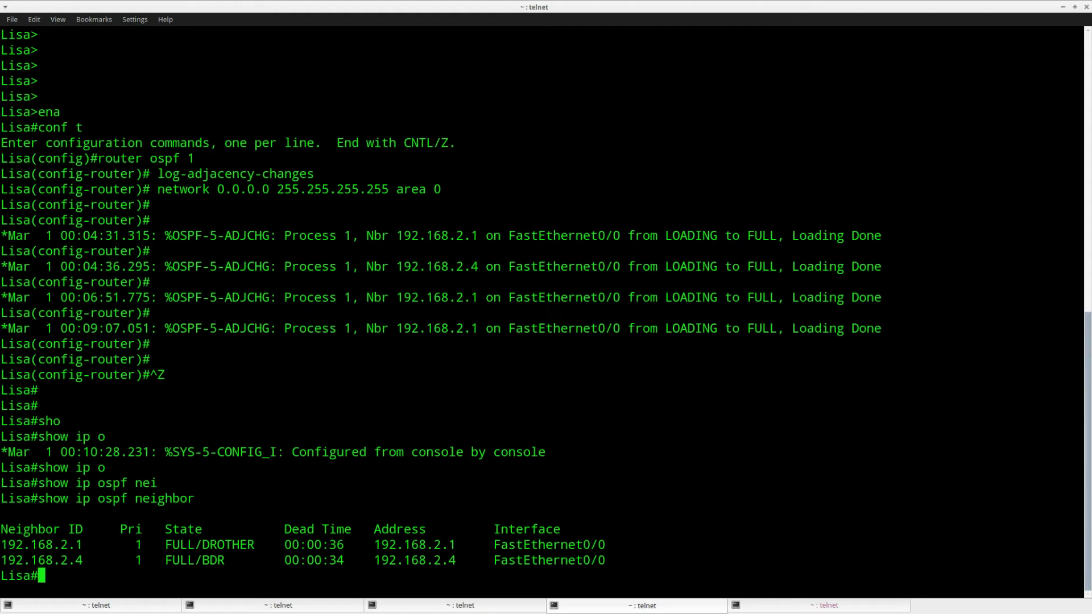
- Highlight the Homer-as-DR goal bullet on the lab page
{"action": "key", "text": "alt+Tab"}
{"action": "scroll", "coordinate": [451, 297], "scroll_direction": "up", "scroll_amount": 5}
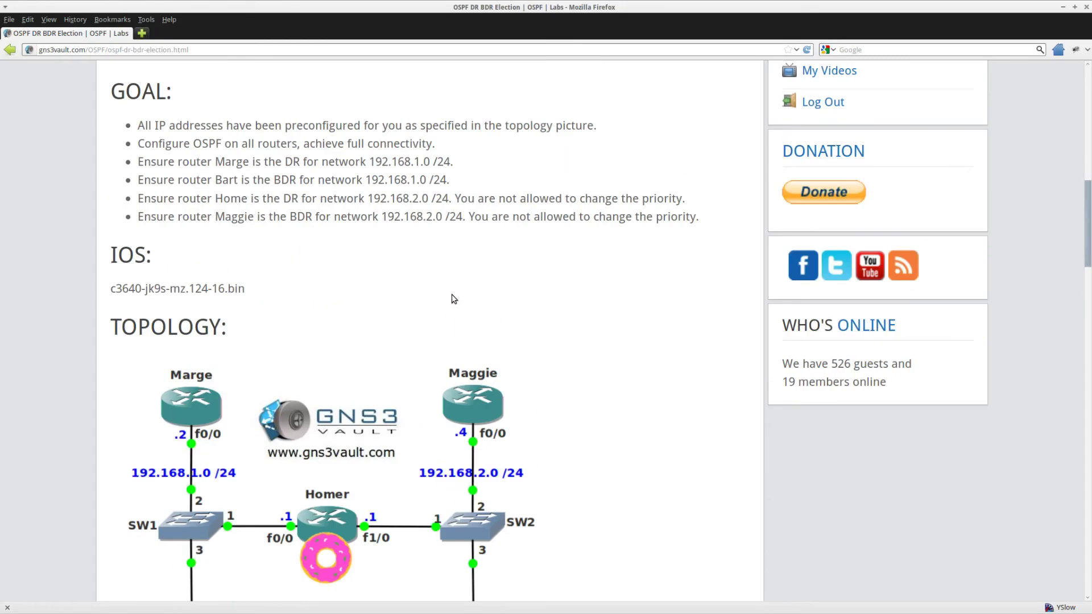
{"action": "left_click_drag", "start_coordinate": [685, 198], "coordinate": [137, 205]}
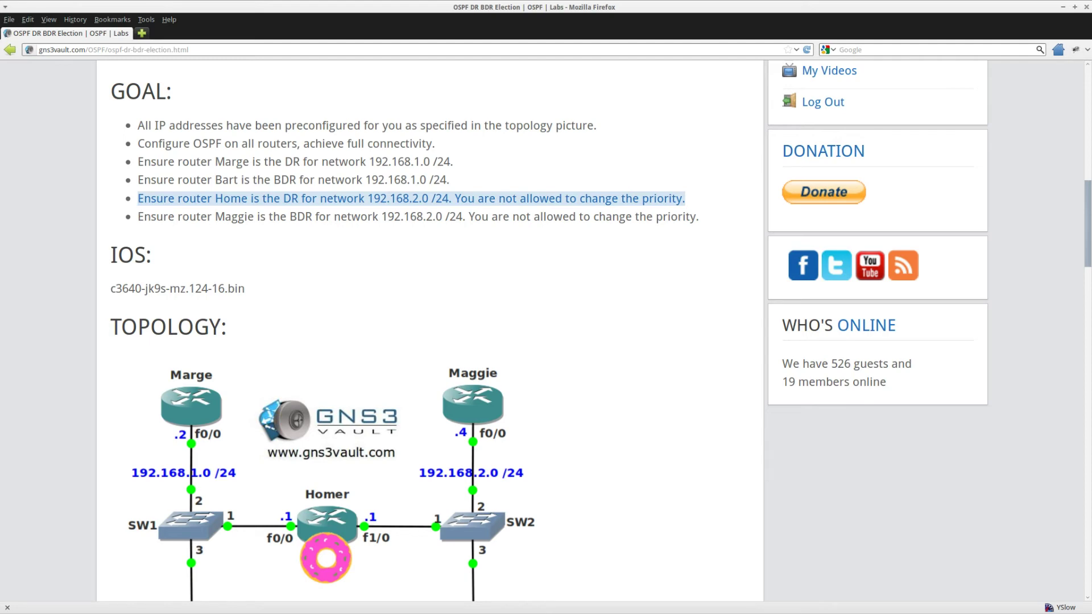
{"action": "key", "text": "alt+Tab"}
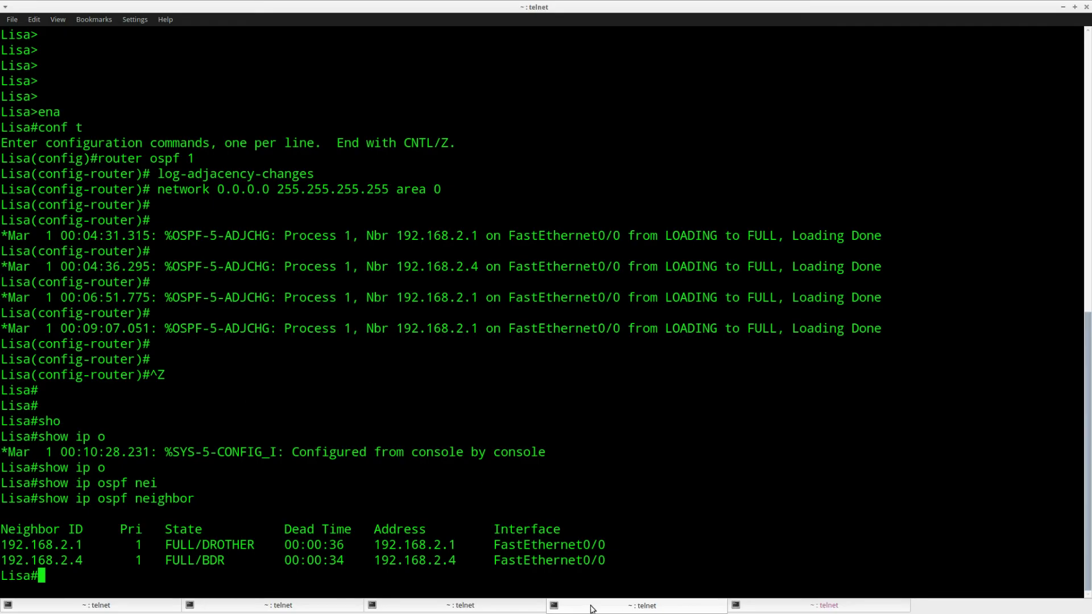
- On Homer, enter configuration mode for OSPF process 1
{"action": "left_click", "coordinate": [492, 605]}
{"action": "type", "text": "conf t"}
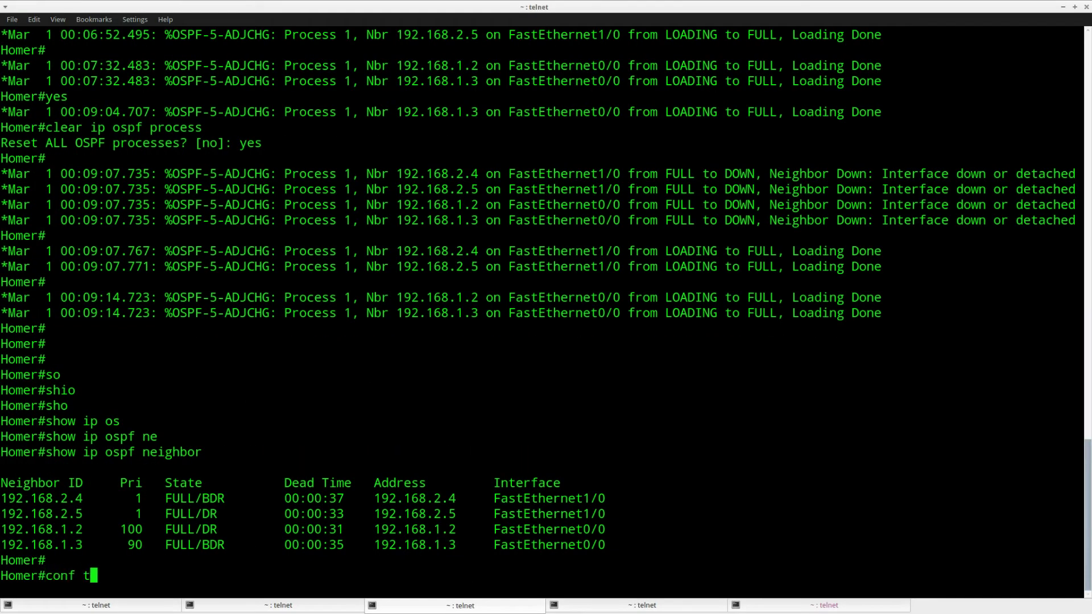
{"action": "key", "text": "Return"}
{"action": "type", "text": "router ospf 1"}
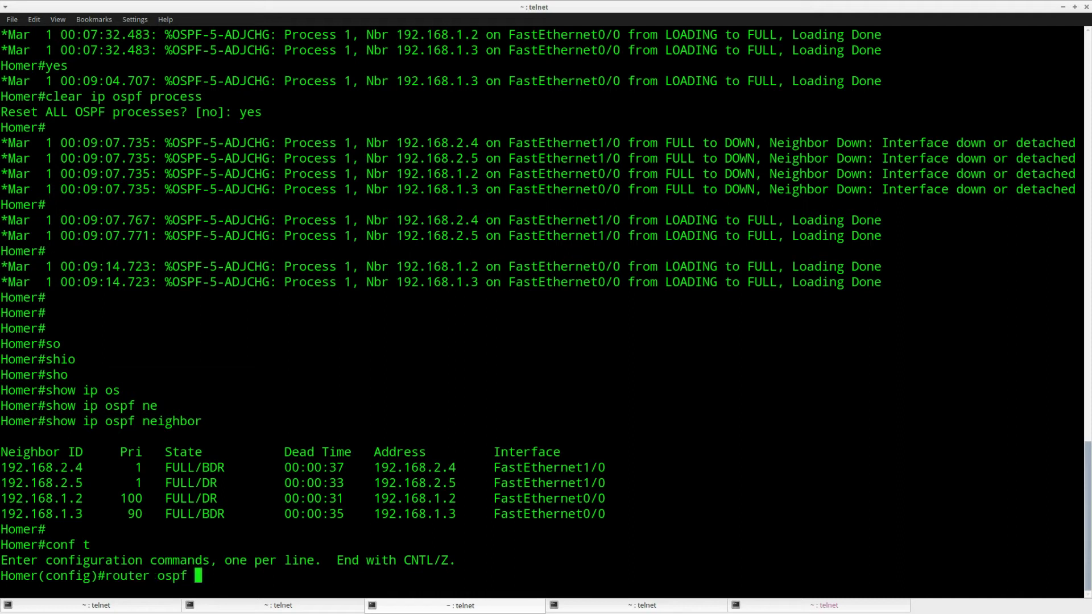
{"action": "key", "text": "Return"}
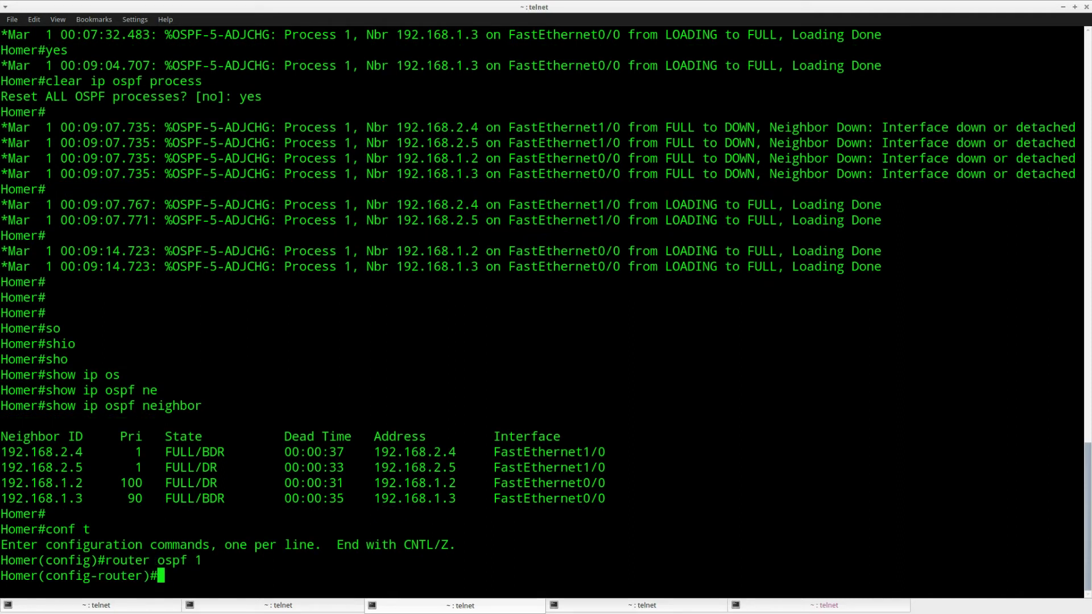
- Abandon the partial router-id entry and list Homer's interface addresses with do show ip int brief
{"action": "type", "text": "route"}
{"action": "key", "text": "Tab"}
{"action": "type", "text": "?"}
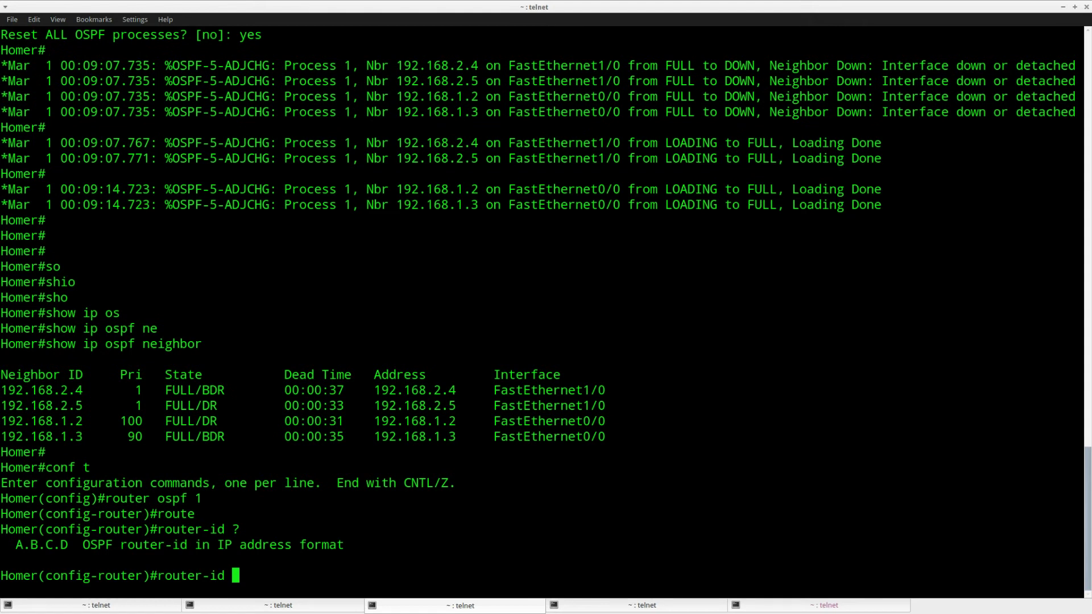
{"action": "type", "text": "111.111"}
{"action": "key", "text": "BackSpace"}
{"action": "key", "text": "BackSpace"}
{"action": "key", "text": "BackSpace"}
{"action": "key", "text": "BackSpace"}
{"action": "key", "text": "BackSpace"}
{"action": "key", "text": "BackSpace"}
{"action": "key", "text": "BackSpace"}
{"action": "type", "text": "111."}
{"action": "key", "text": "BackSpace"}
{"action": "key", "text": "BackSpace"}
{"action": "key", "text": "BackSpace"}
{"action": "key", "text": "BackSpace"}
{"action": "key", "text": "BackSpace"}
{"action": "key", "text": "BackSpace"}
{"action": "key", "text": "BackSpace"}
{"action": "key", "text": "BackSpace"}
{"action": "key", "text": "BackSpace"}
{"action": "key", "text": "BackSpace"}
{"action": "key", "text": "BackSpace"}
{"action": "key", "text": "BackSpace"}
{"action": "key", "text": "BackSpace"}
{"action": "key", "text": "BackSpace"}
{"action": "type", "text": "do shw"}
{"action": "key", "text": "BackSpace"}
{"action": "key", "text": "BackSpace"}
{"action": "type", "text": "ow ip int brief"}
{"action": "key", "text": "Return"}
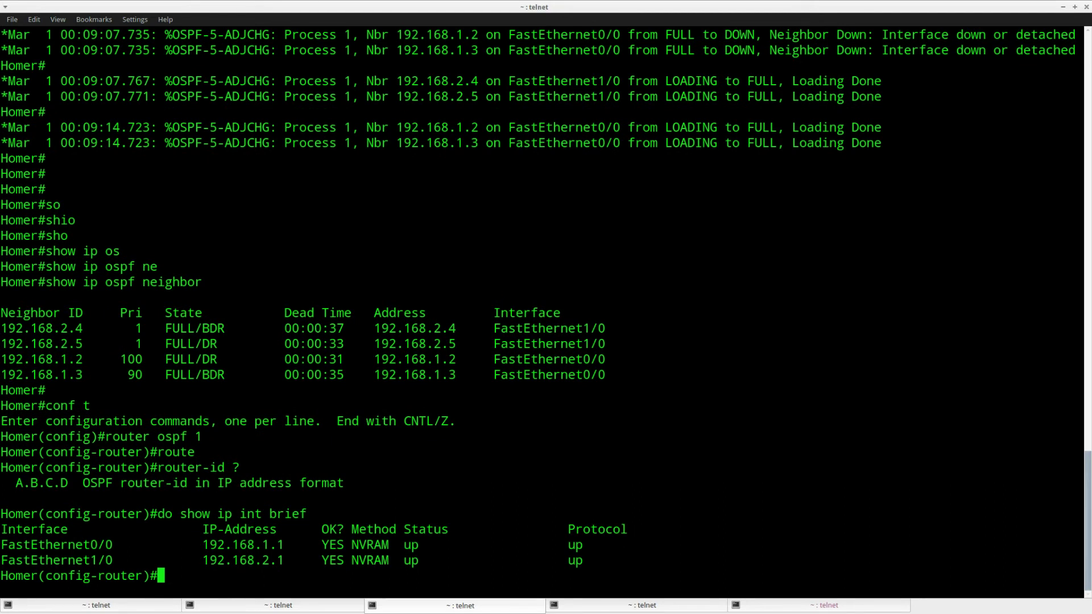
- Set Homer's OSPF router-id to 111.111.111.111
{"action": "type", "text": "route"}
{"action": "key", "text": "Tab"}
{"action": "type", "text": "111"}
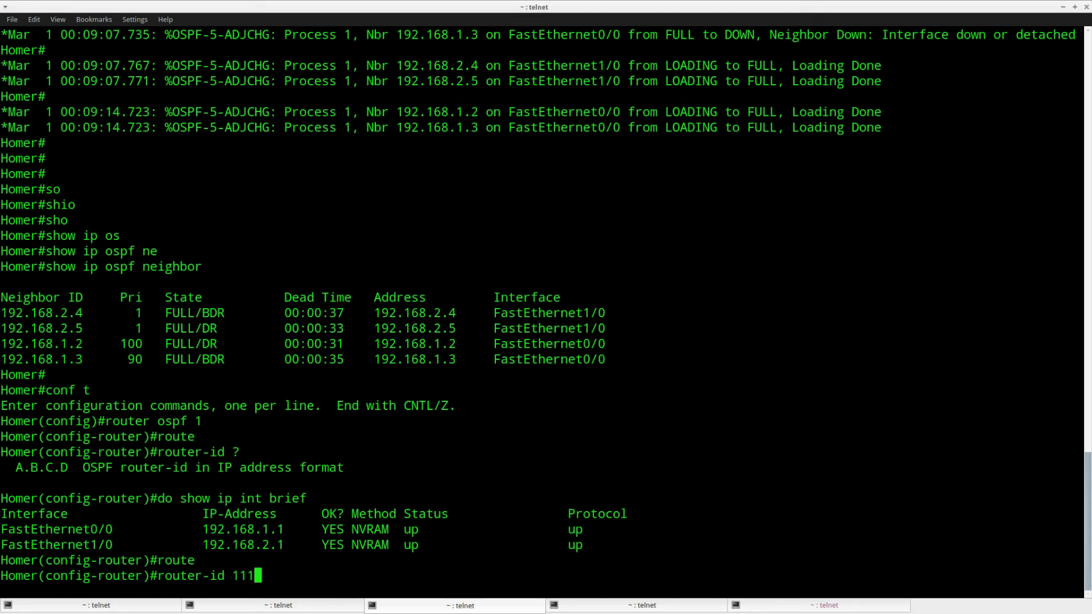
{"action": "type", "text": ".111.111.111"}
{"action": "key", "text": "Return"}
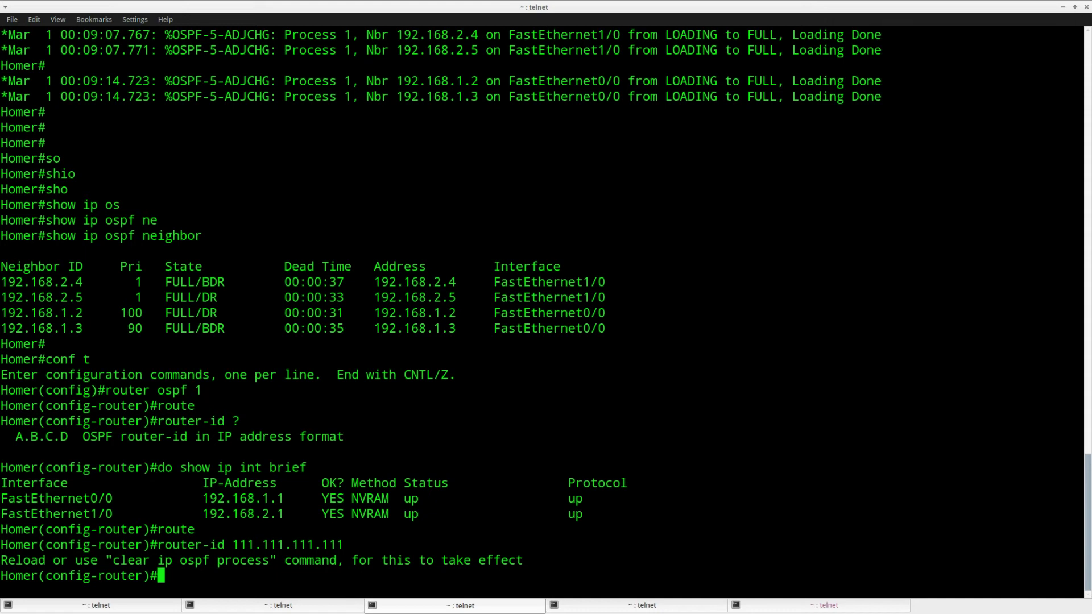
- Reset Homer's OSPF process with do clear ip ospf process, confirming yes
{"action": "type", "text": "do clear ip ospf proce"}
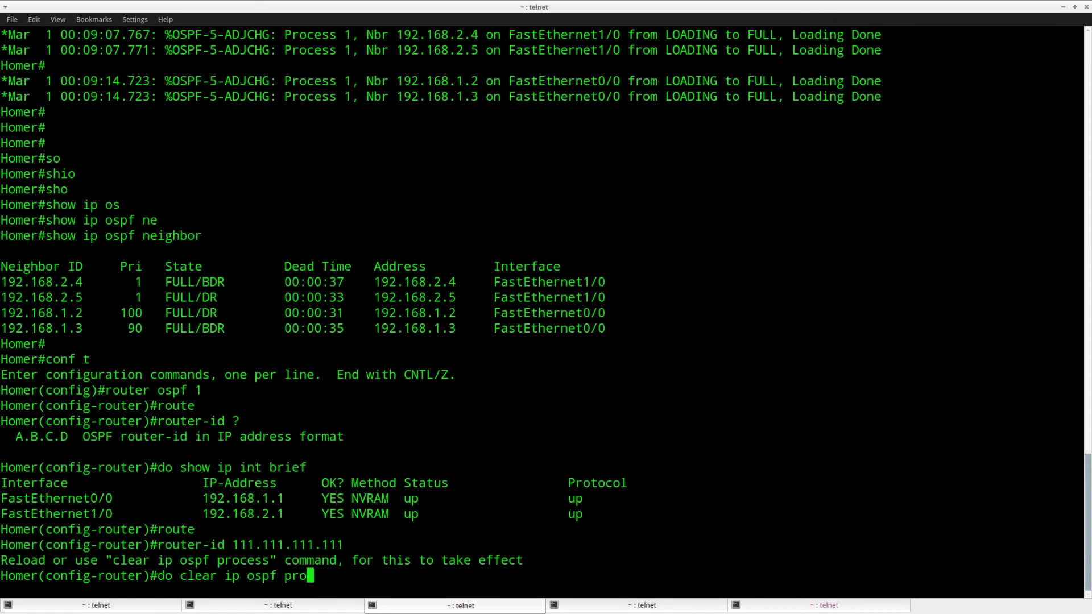
{"action": "key", "text": "BackSpace"}
{"action": "key", "text": "Return"}
{"action": "type", "text": "yes"}
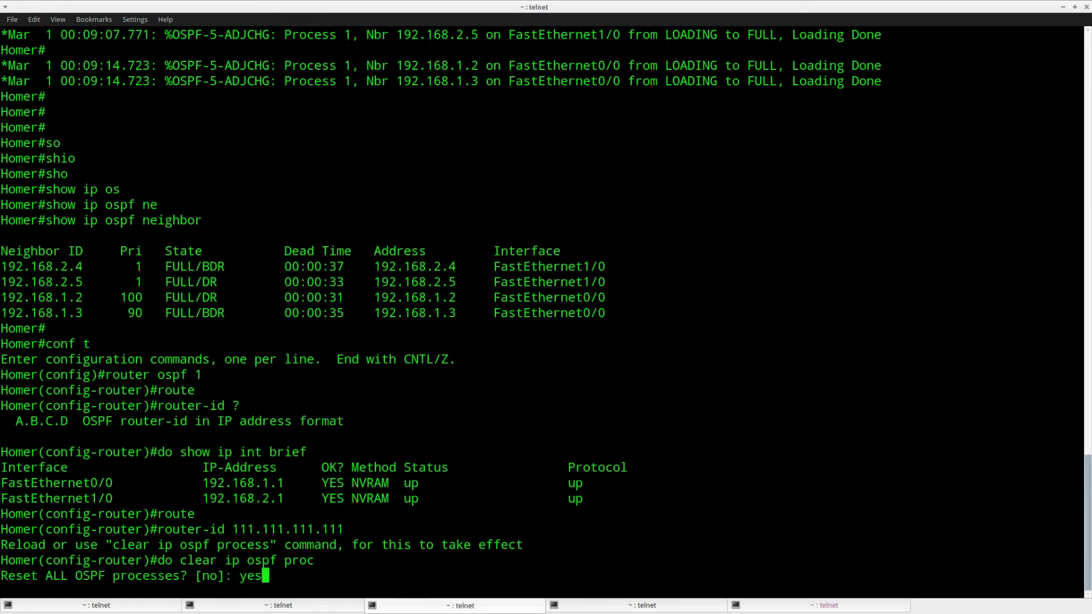
{"action": "key", "text": "Return"}
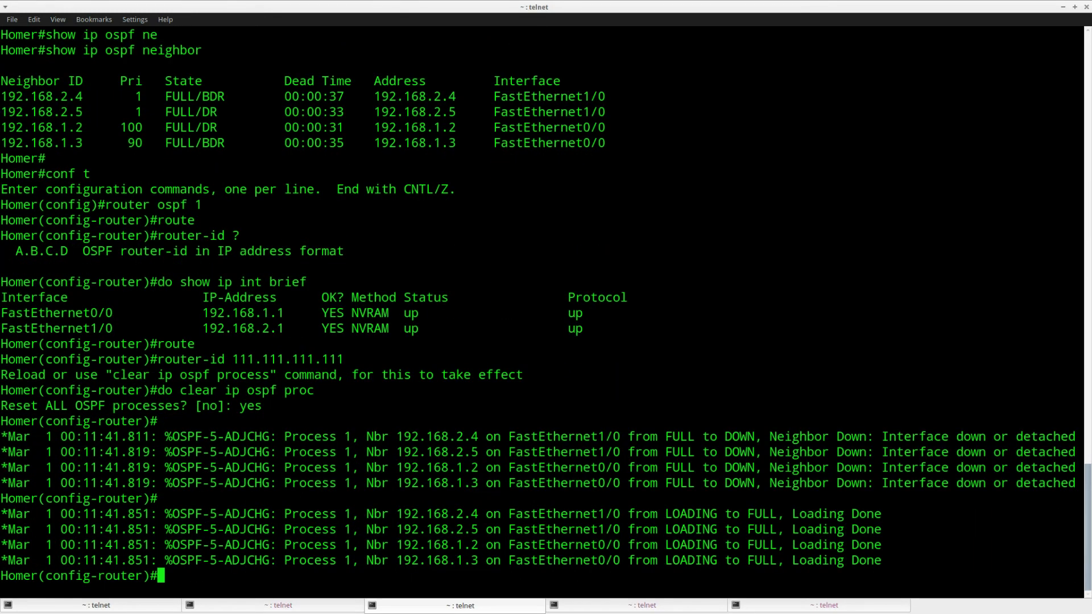
{"action": "key", "text": "Return"}
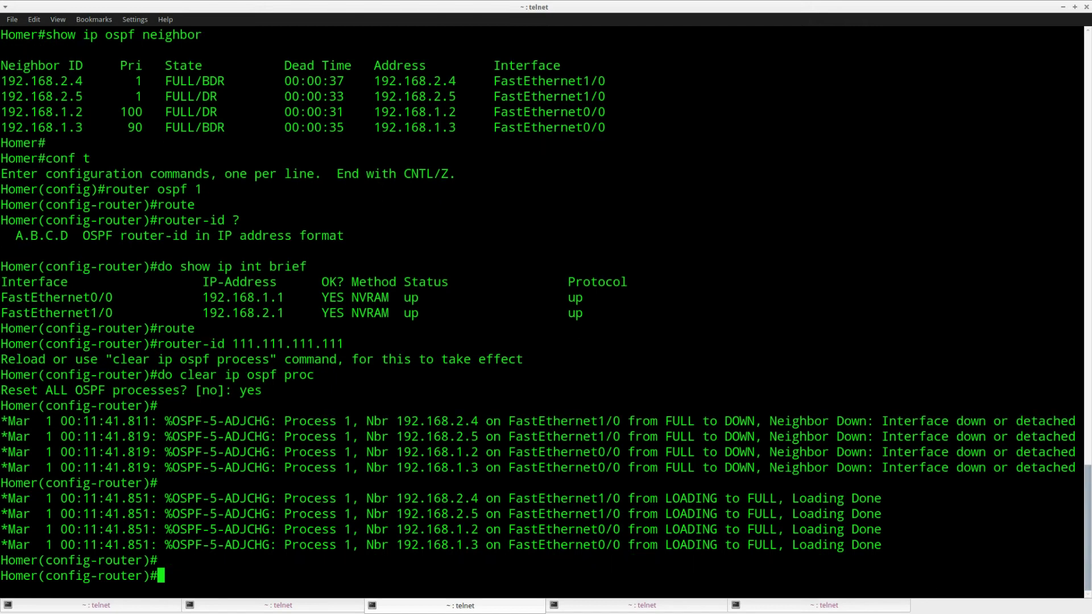
{"action": "key", "text": "Return"}
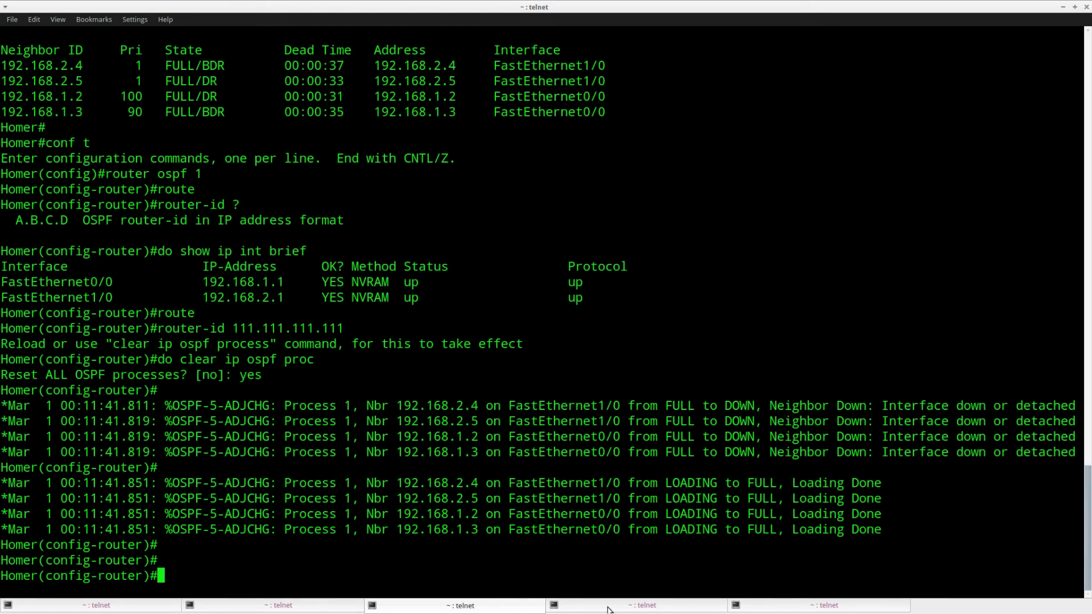
- On Lisa, rerun show ip ospf neighbor to list its neighbors
{"action": "key", "text": "shift+Right"}
{"action": "key", "text": "Up"}
{"action": "key", "text": "Return"}
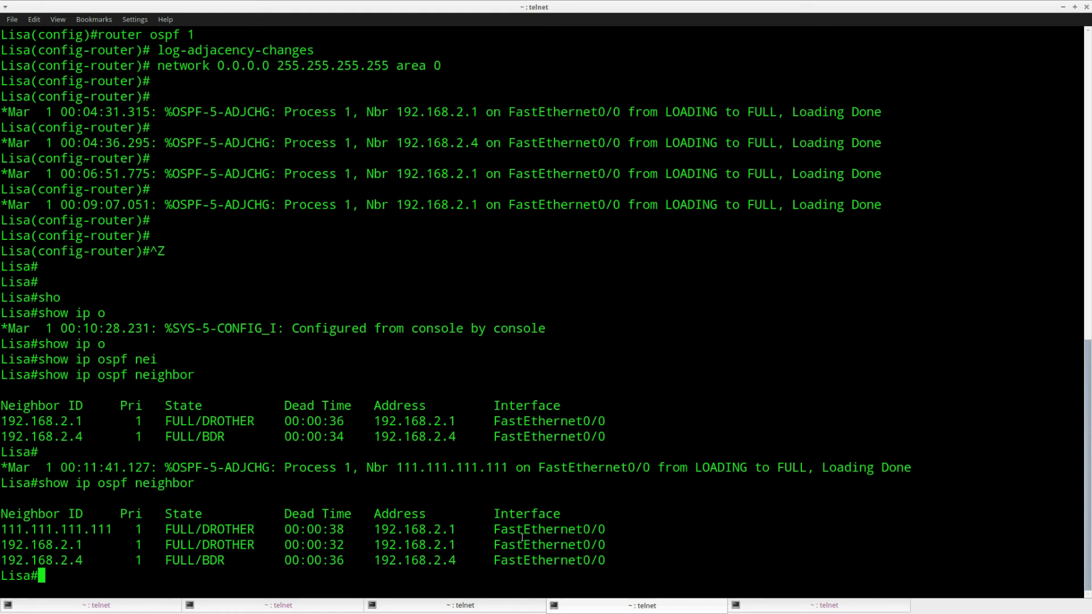
- Rerun show ip ospf neighbor on Lisa and highlight 111.111.111.111's FULL/DROTHER entry
{"action": "key", "text": "Up"}
{"action": "key", "text": "Return"}
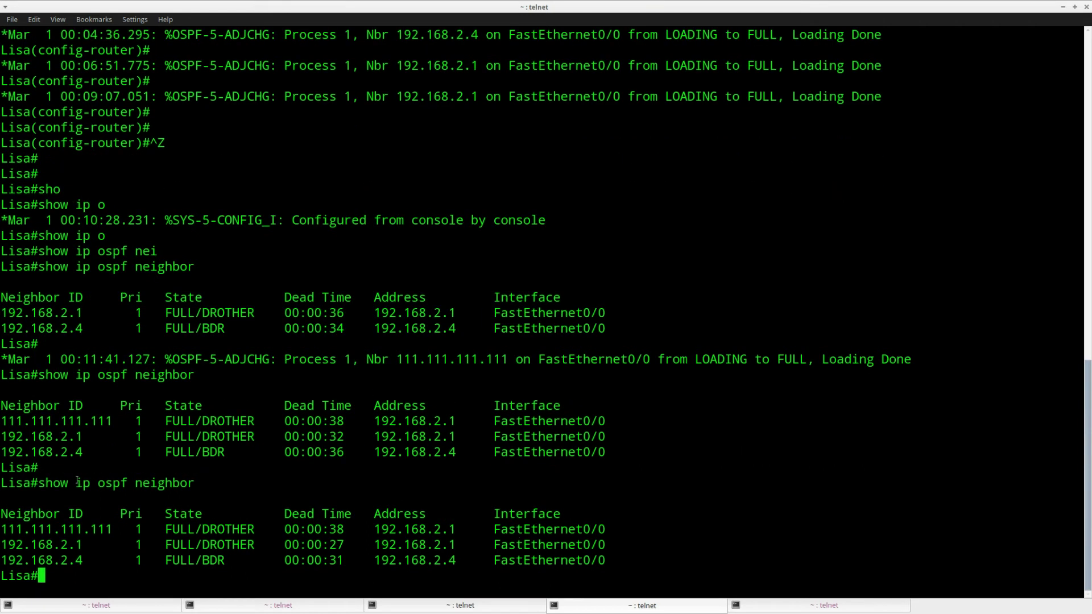
{"action": "left_click_drag", "start_coordinate": [1, 529], "coordinate": [113, 528]}
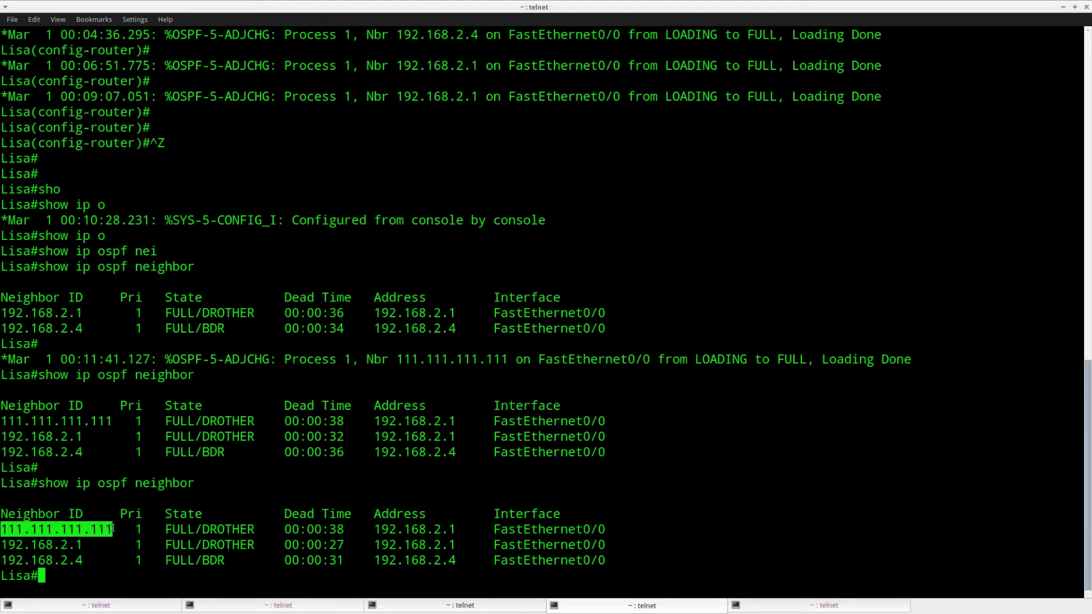
{"action": "left_click_drag", "start_coordinate": [166, 529], "coordinate": [256, 530]}
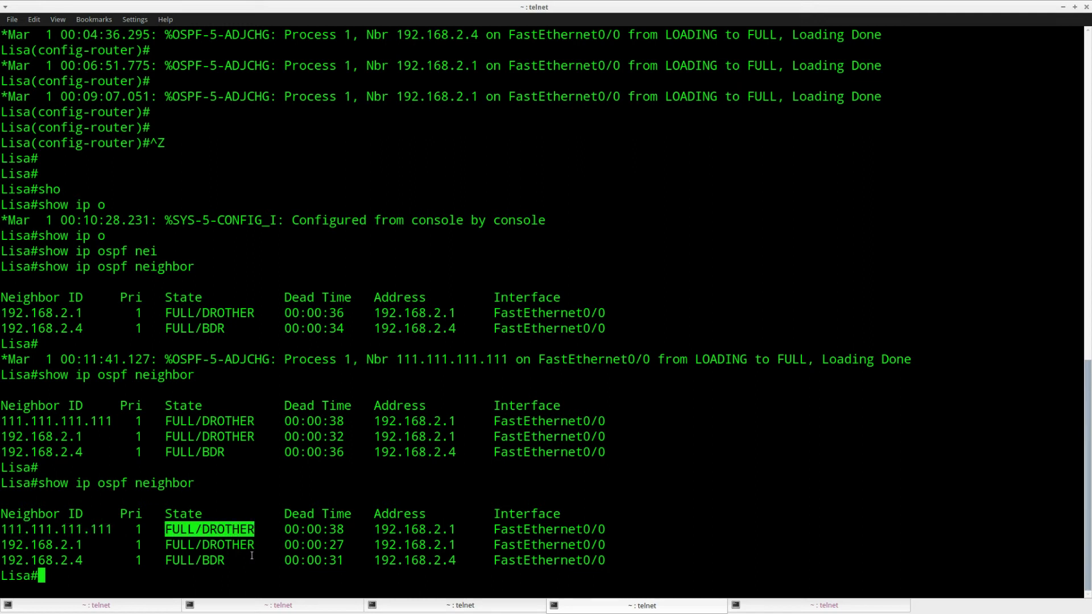
{"action": "left_click", "coordinate": [252, 555]}
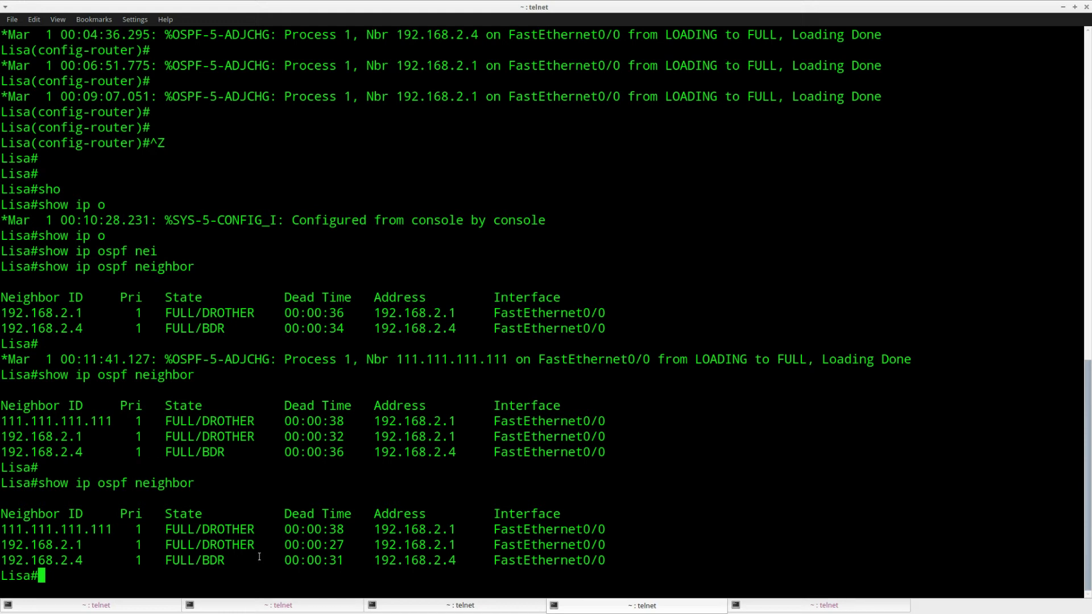
- Reset Lisa's OSPF process with clear ip ospf process, confirming yes
{"action": "type", "text": "clear ip osp"}
{"action": "key", "text": "Tab"}
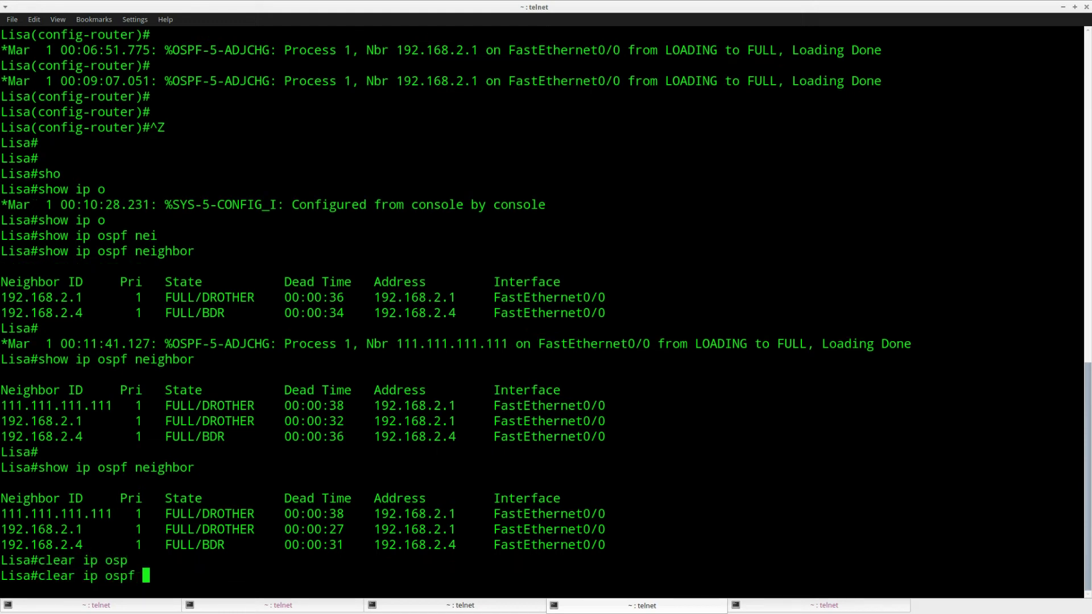
{"action": "key", "text": "Return"}
{"action": "key", "text": "Up"}
{"action": "type", "text": "pro"}
{"action": "key", "text": "Tab"}
{"action": "key", "text": "Return"}
{"action": "type", "text": "yes"}
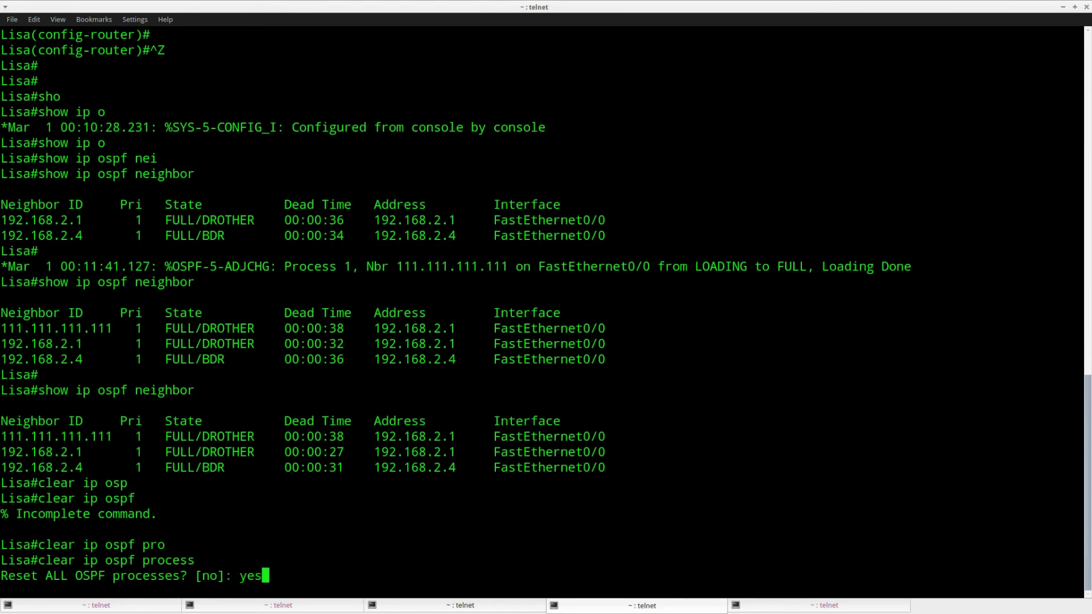
{"action": "key", "text": "Return"}
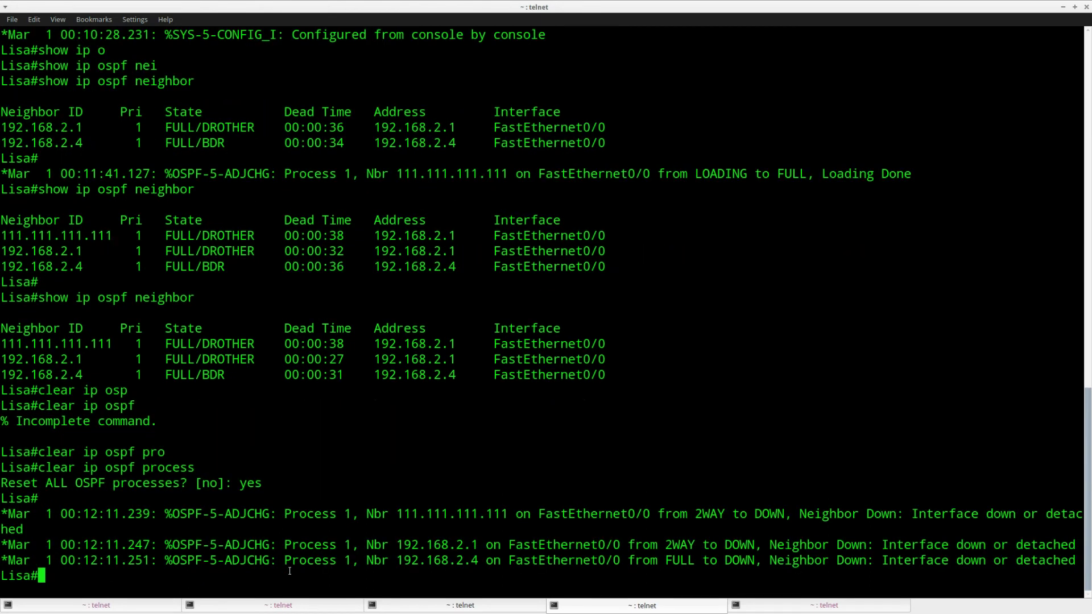
- Take Homer out of configuration mode with Ctrl+Z
{"action": "left_click", "coordinate": [493, 610]}
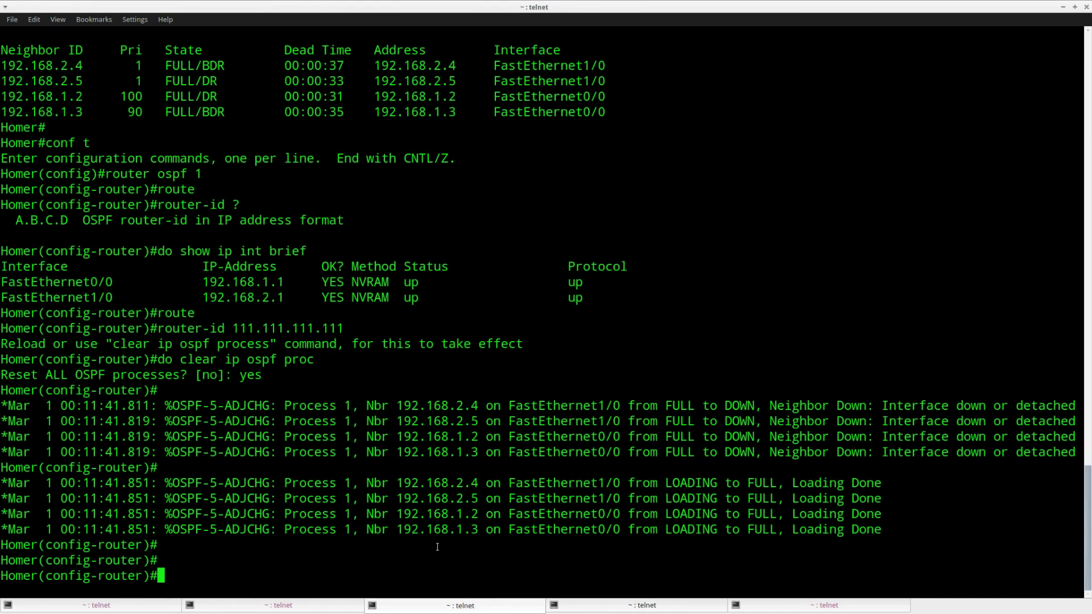
{"action": "key", "text": "ctrl+z"}
{"action": "key", "text": "Return"}
{"action": "key", "text": "Return"}
{"action": "key", "text": "Return"}
{"action": "key", "text": "Return"}
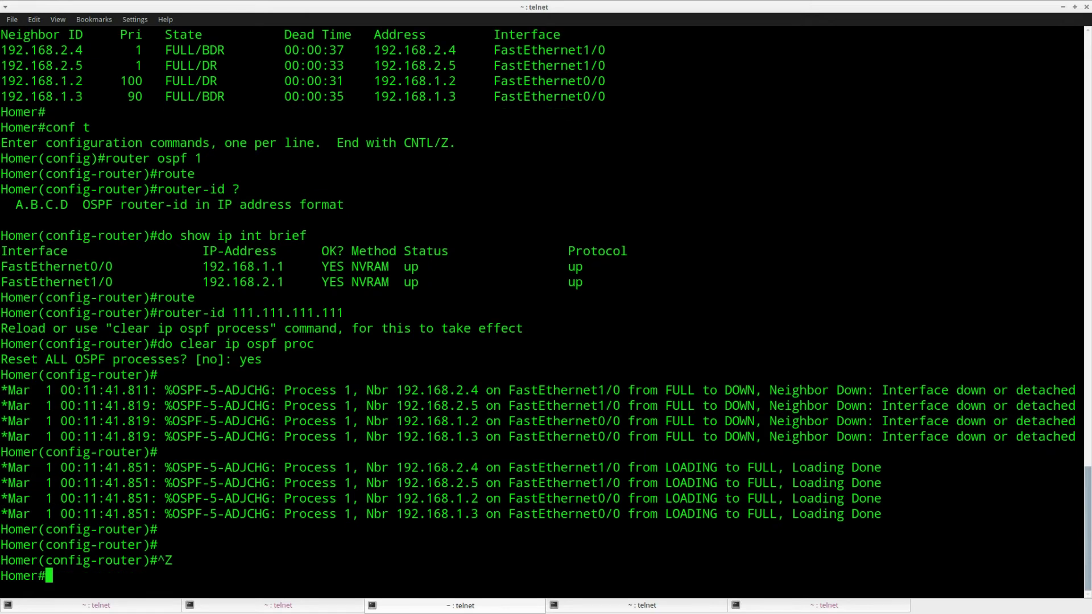
- Rerun show ip ospf neighbor on Lisa until both neighbors are FULL, 192.168.2.4 as DR
{"action": "left_click", "coordinate": [642, 605]}
{"action": "key", "text": "Return"}
{"action": "key", "text": "Return"}
{"action": "key", "text": "Up"}
{"action": "key", "text": "Up"}
{"action": "key", "text": "Up"}
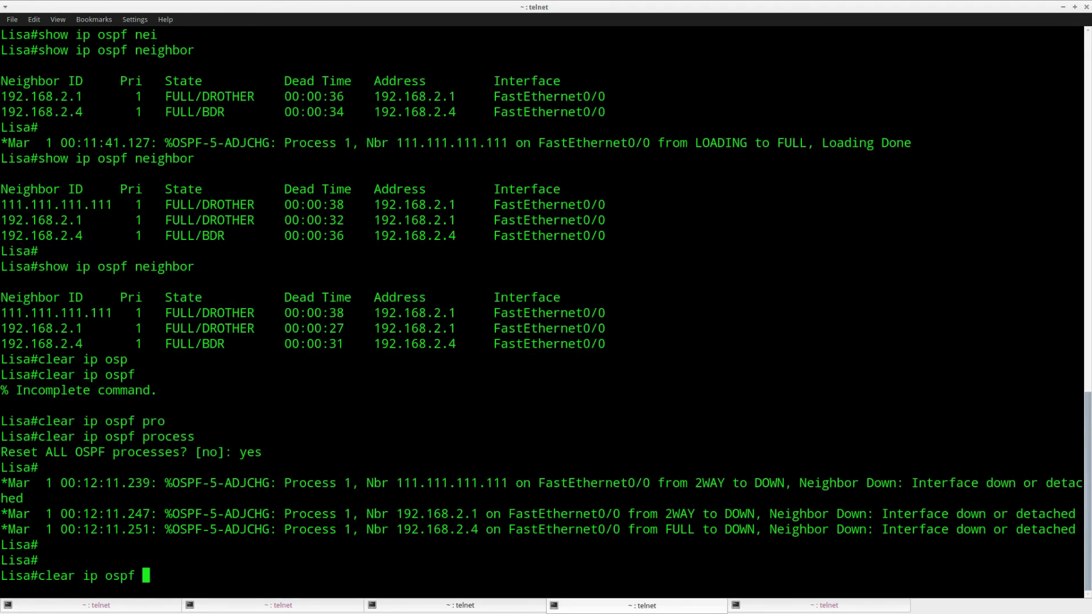
{"action": "key", "text": "Return"}
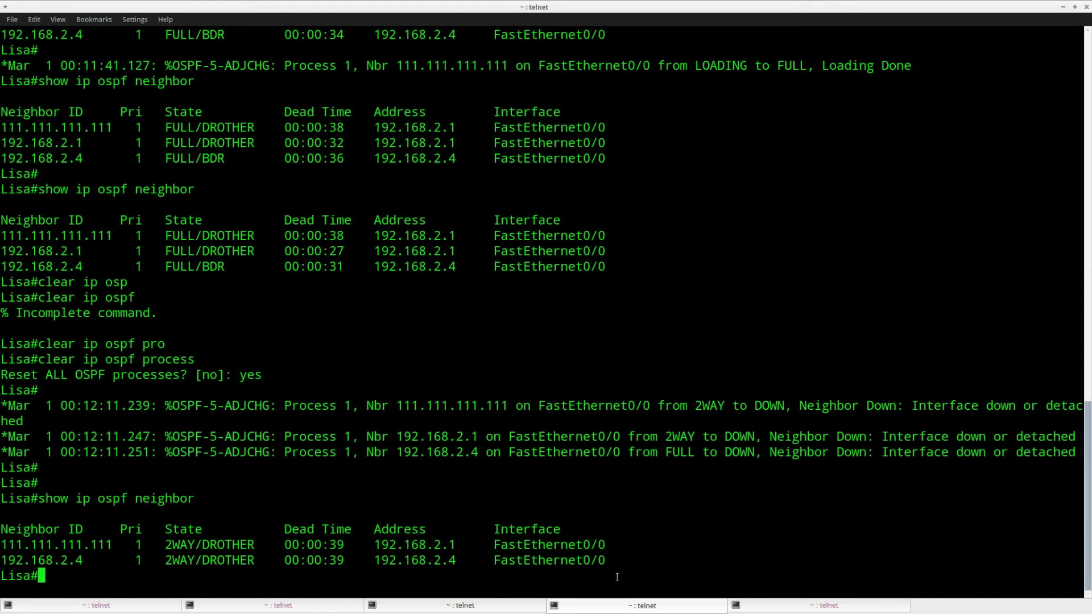
{"action": "key", "text": "Return"}
{"action": "key", "text": "Return"}
{"action": "key", "text": "Up"}
{"action": "key", "text": "Return"}
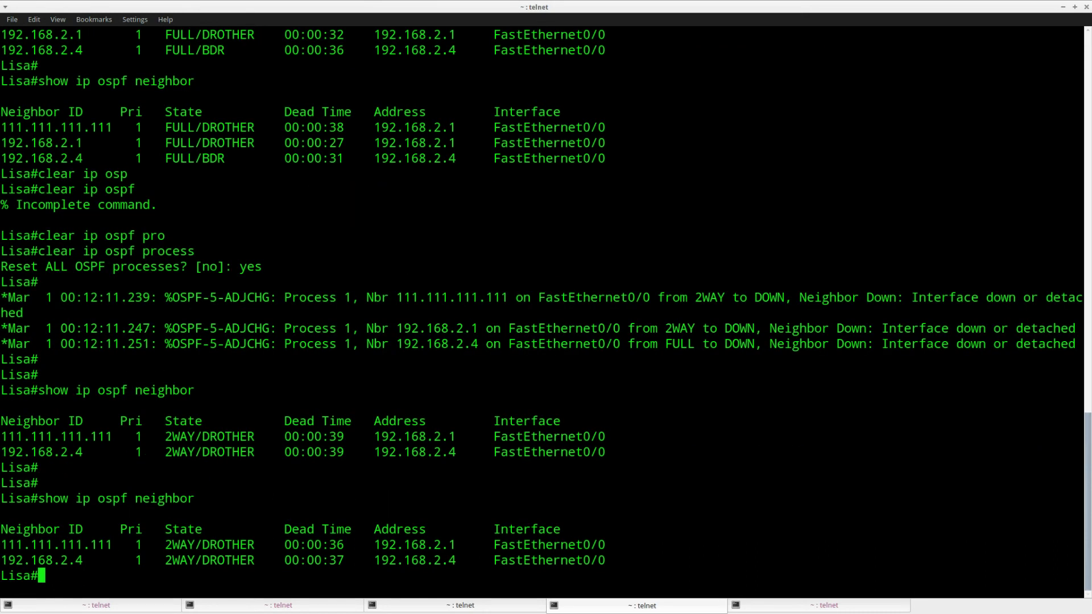
{"action": "key", "text": "Up"}
{"action": "key", "text": "Return"}
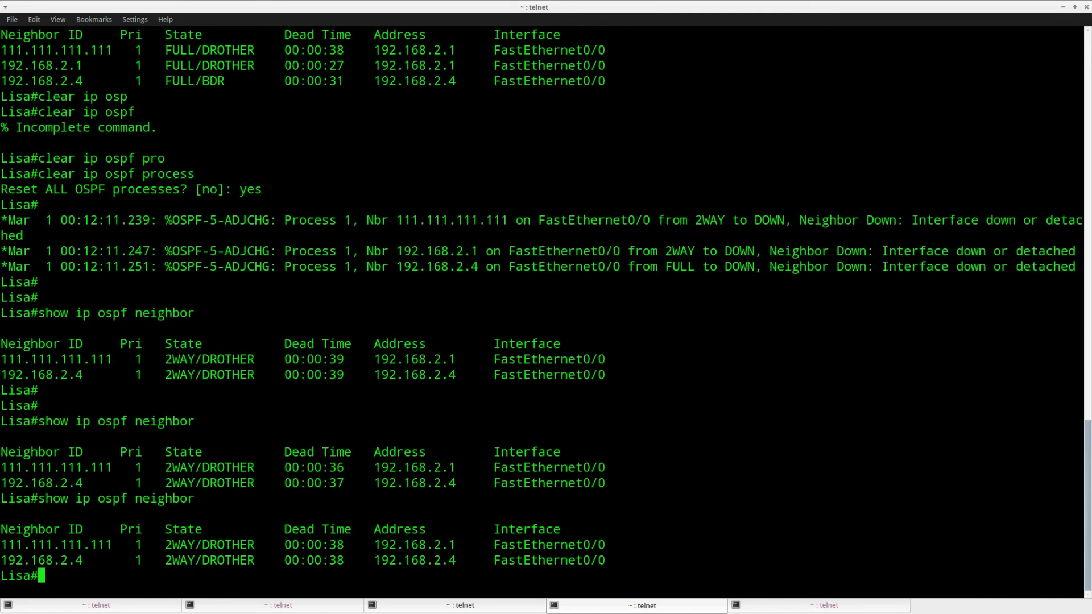
{"action": "key", "text": "Return"}
{"action": "key", "text": "Up"}
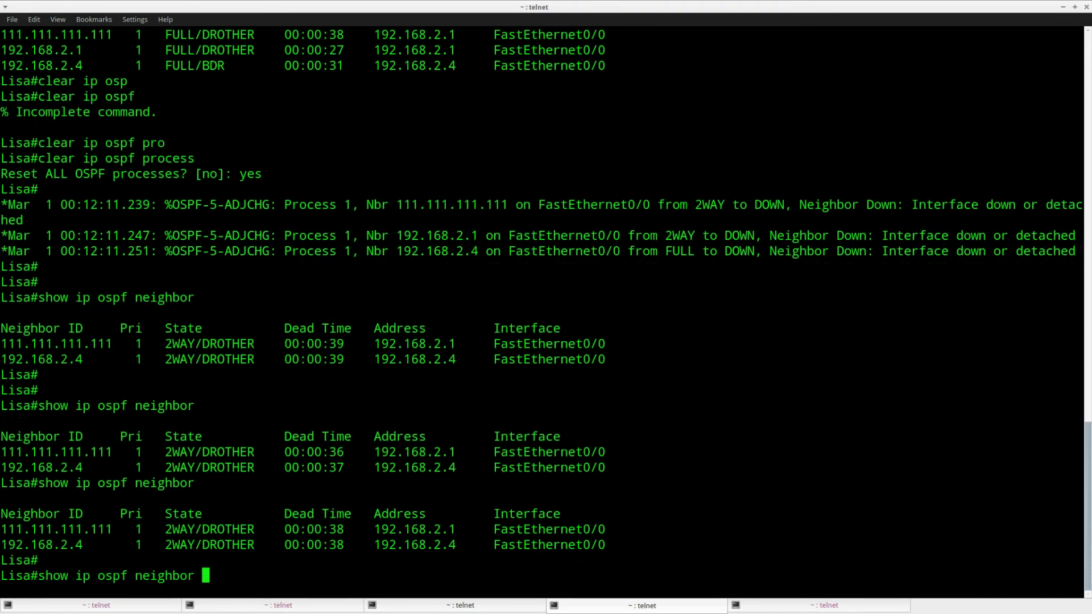
{"action": "key", "text": "Return"}
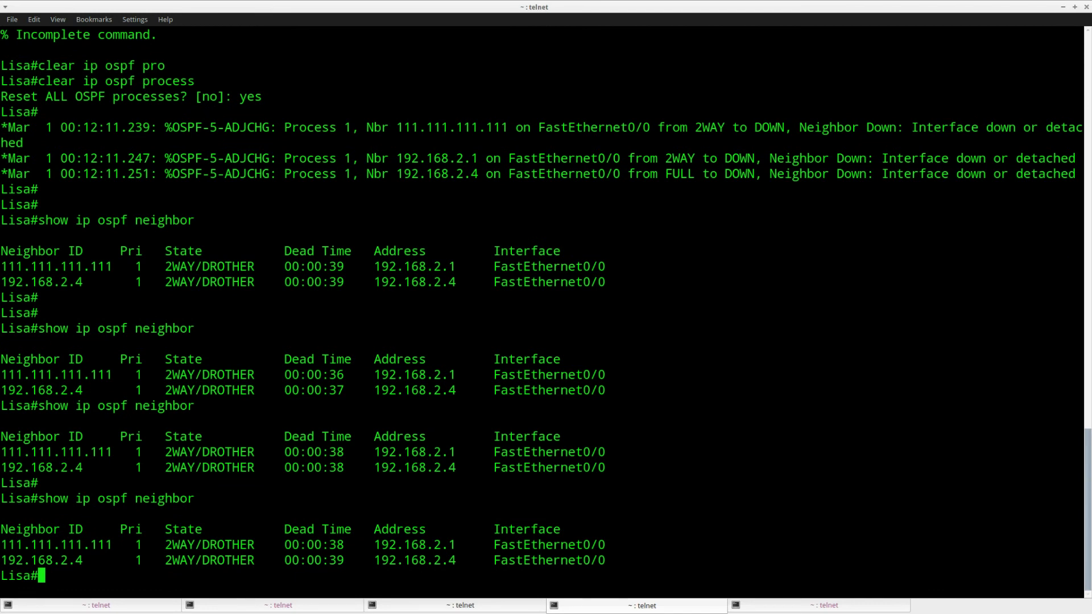
{"action": "key", "text": "Return"}
{"action": "key", "text": "Up"}
{"action": "key", "text": "Return"}
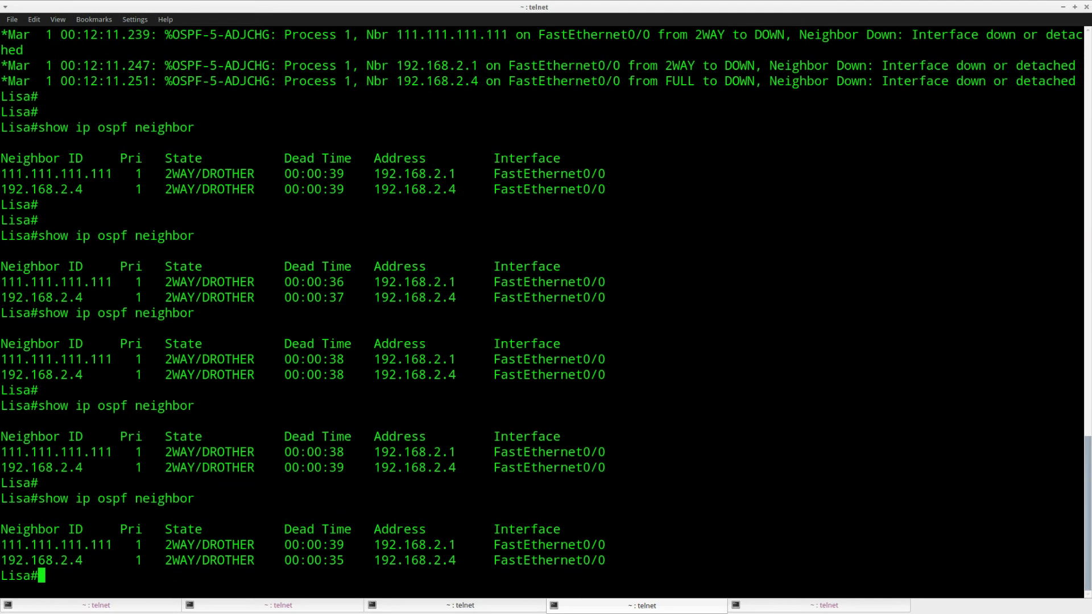
{"action": "key", "text": "Up"}
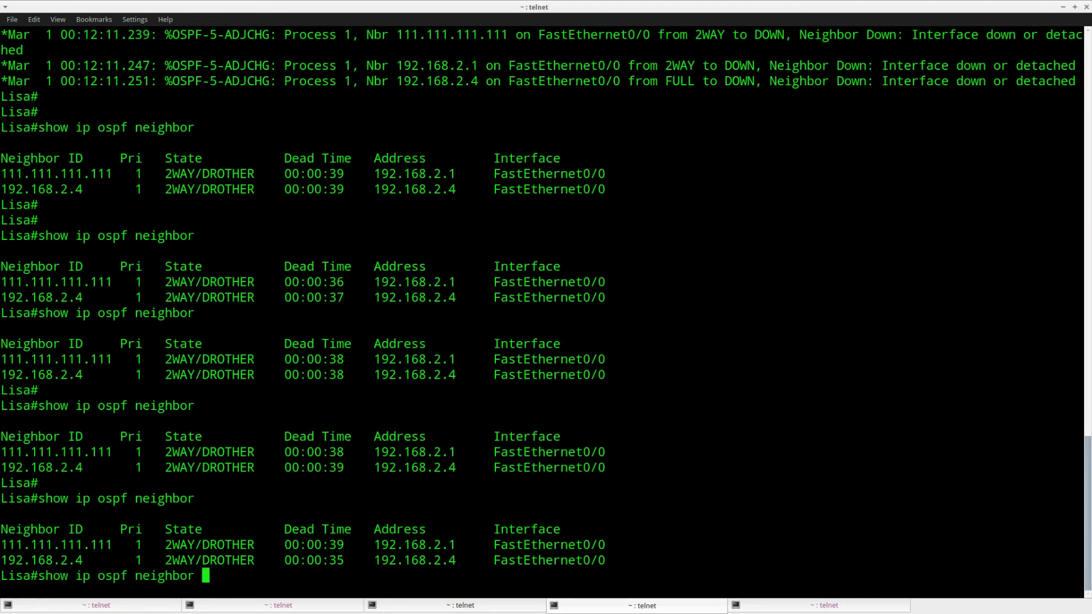
{"action": "key", "text": "Return"}
{"action": "key", "text": "Up"}
{"action": "key", "text": "Return"}
{"action": "key", "text": "Up"}
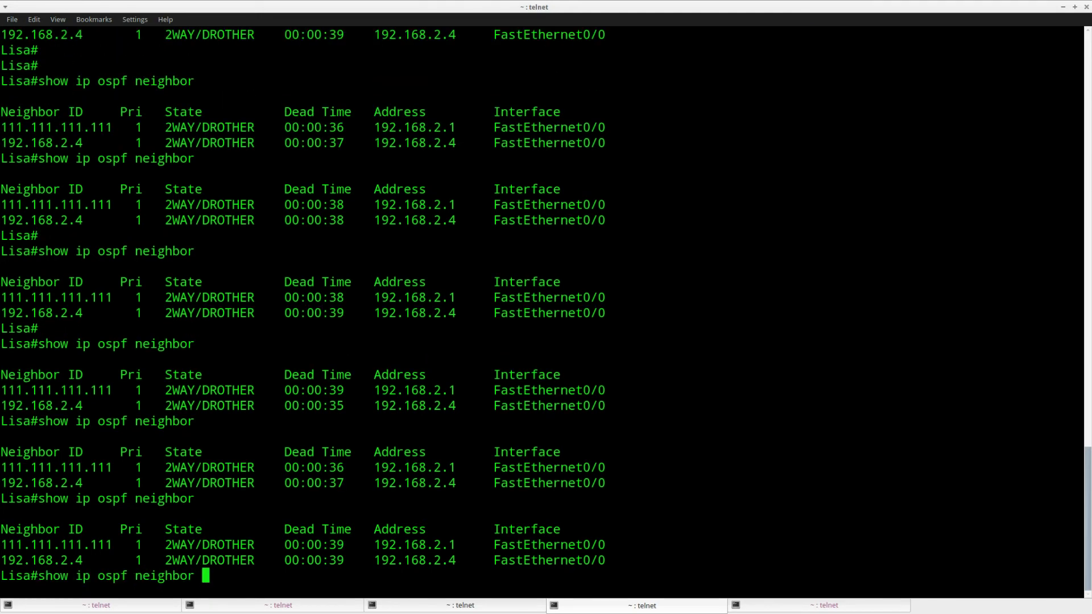
{"action": "key", "text": "Return"}
{"action": "key", "text": "Up"}
{"action": "key", "text": "Return"}
{"action": "key", "text": "Up"}
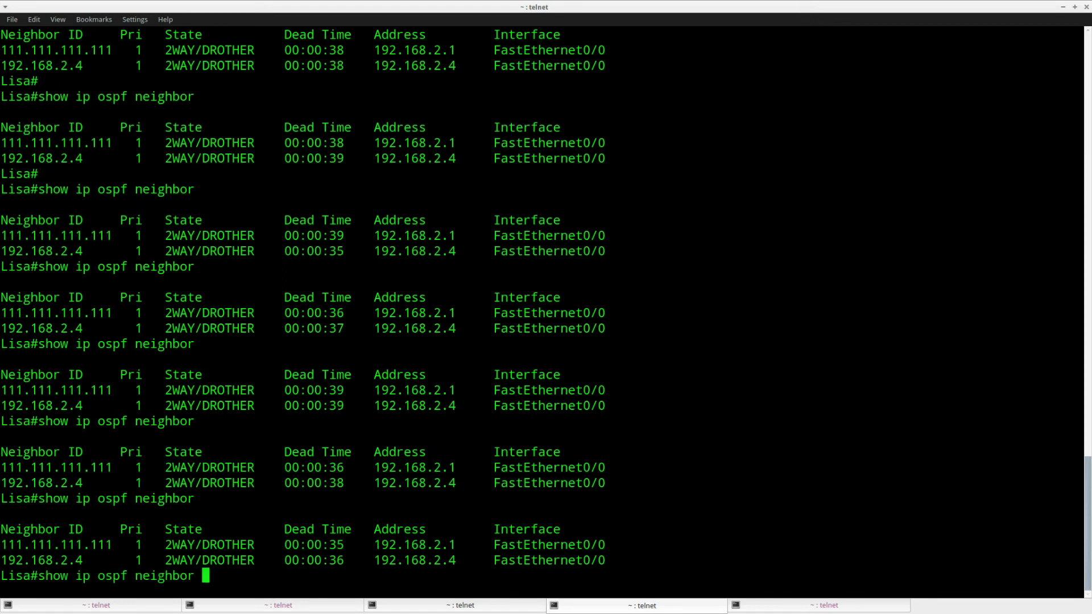
{"action": "key", "text": "Return"}
{"action": "key", "text": "Return"}
{"action": "key", "text": "Up"}
{"action": "key", "text": "Return"}
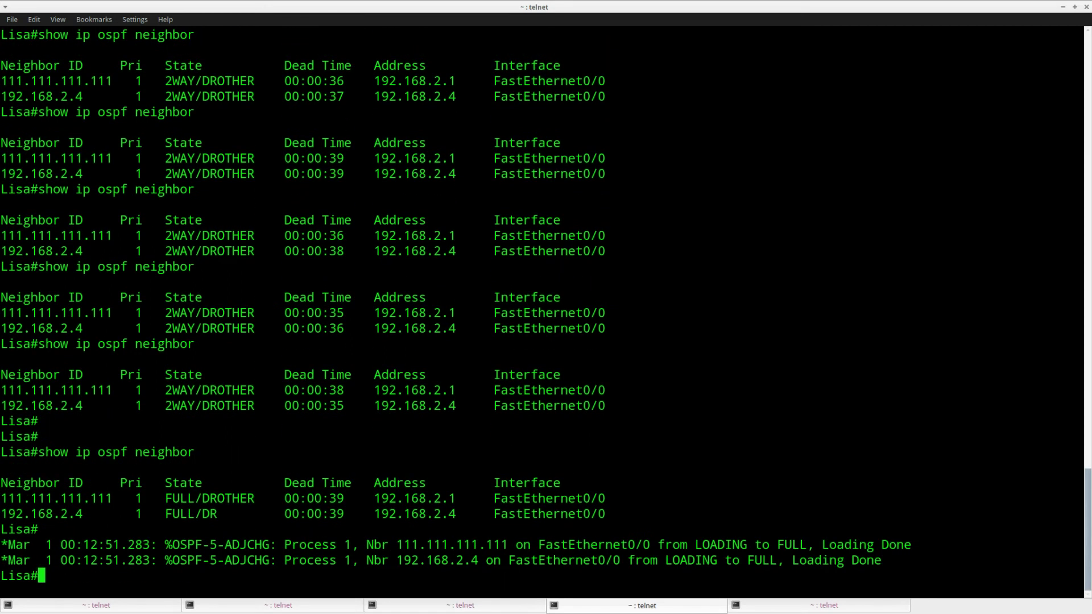
{"action": "key", "text": "Return"}
{"action": "key", "text": "Up"}
{"action": "key", "text": "Return"}
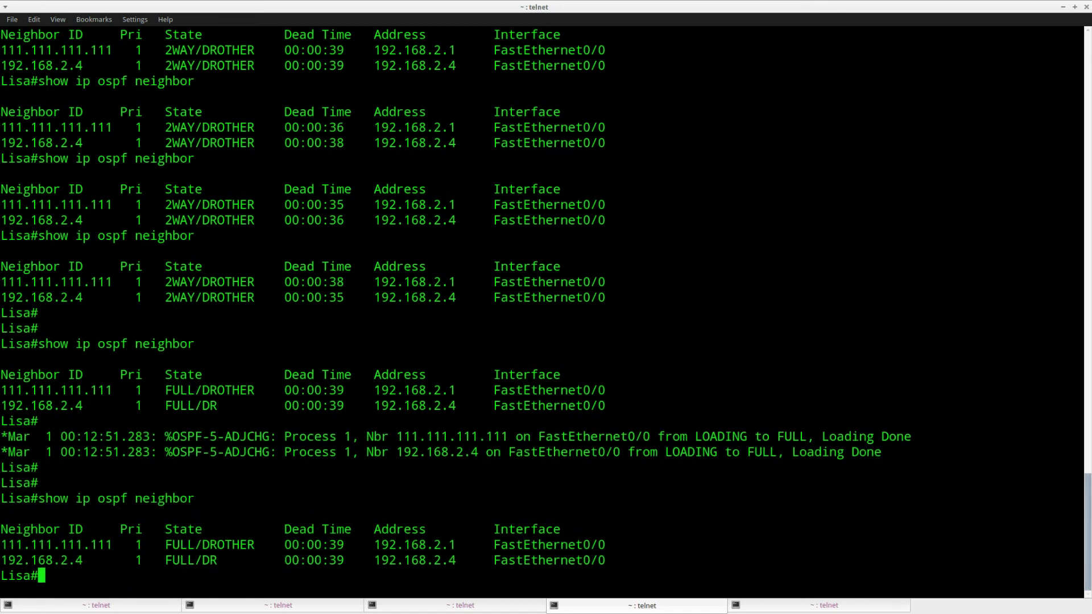
{"action": "key", "text": "Return"}
{"action": "key", "text": "Return"}
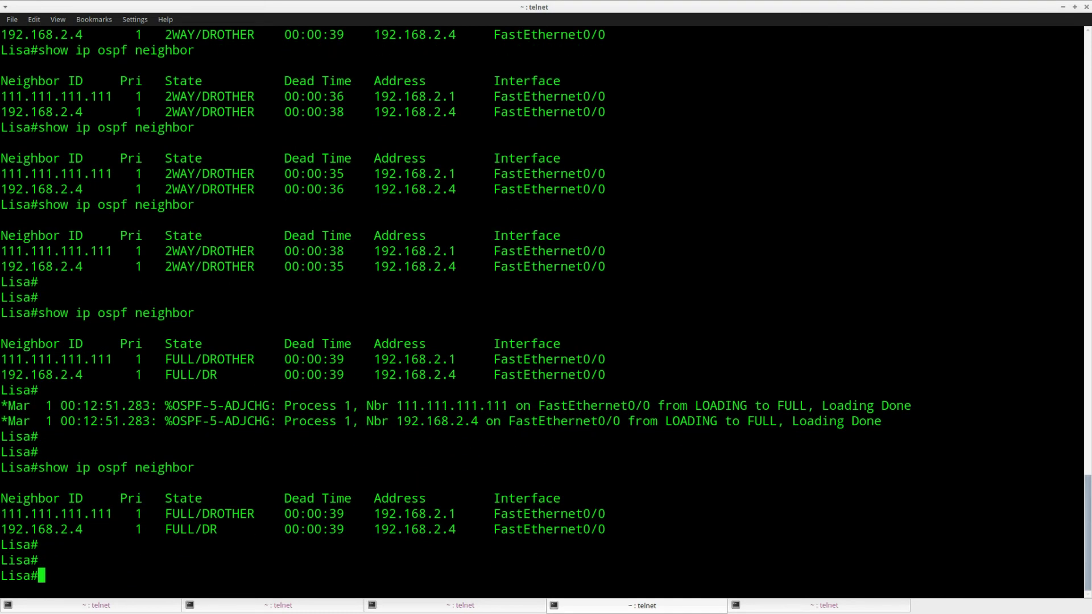
{"action": "key", "text": "Return"}
{"action": "key", "text": "Up"}
{"action": "key", "text": "Return"}
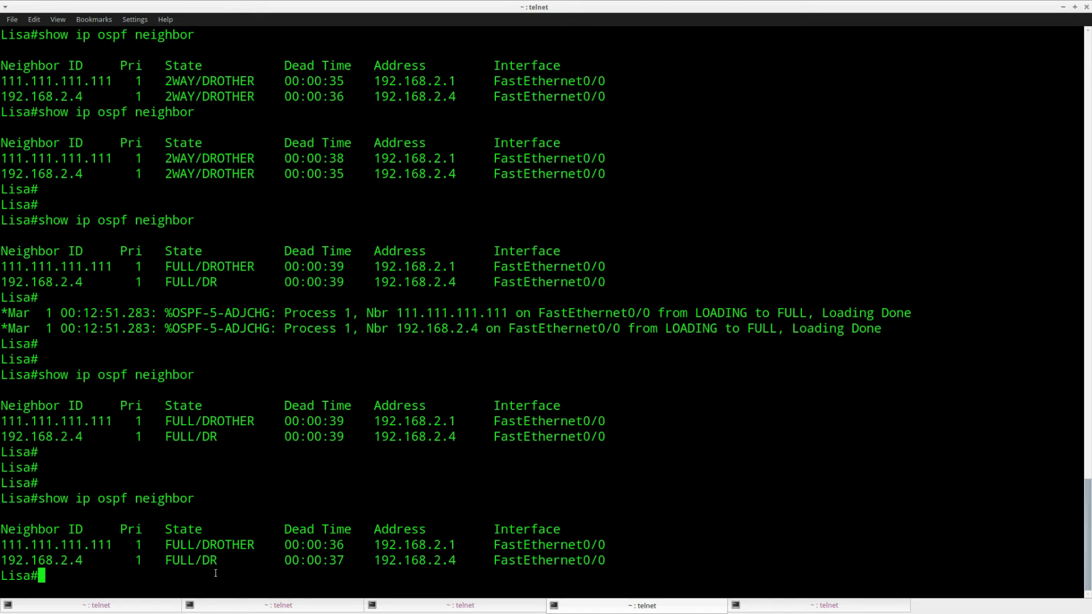
{"action": "double_click", "coordinate": [82, 564]}
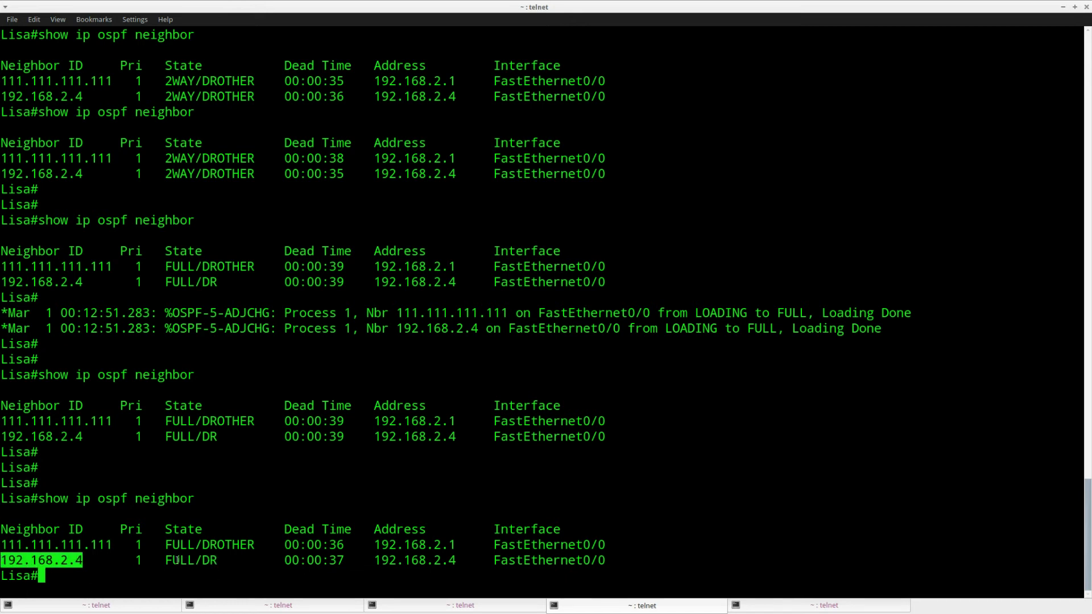
{"action": "double_click", "coordinate": [215, 560]}
{"action": "left_click", "coordinate": [166, 563]}
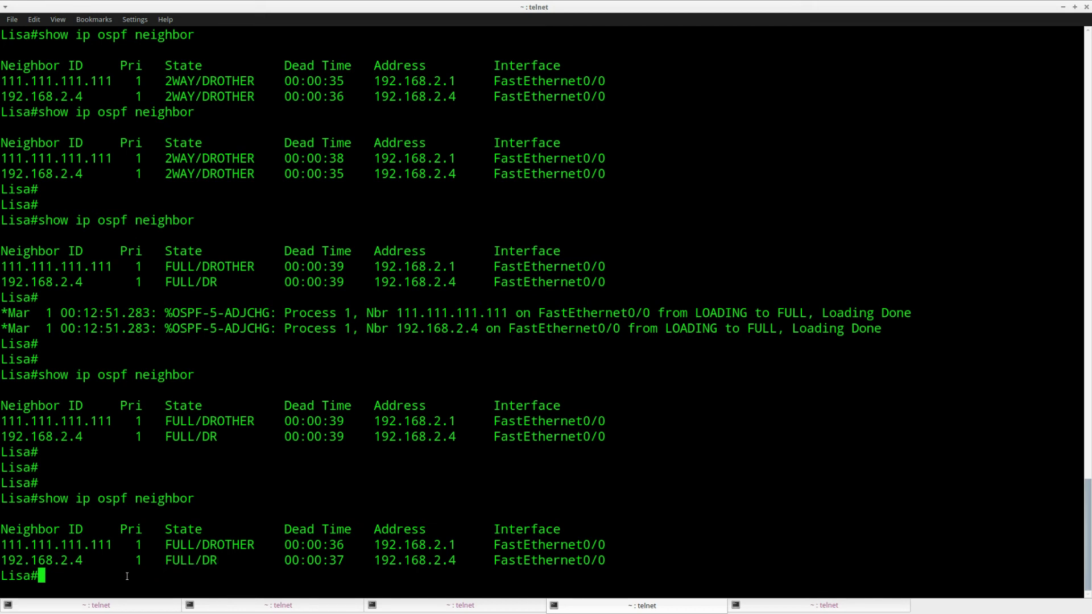
{"action": "double_click", "coordinate": [84, 564]}
{"action": "left_click_drag", "start_coordinate": [113, 545], "coordinate": [2, 545]}
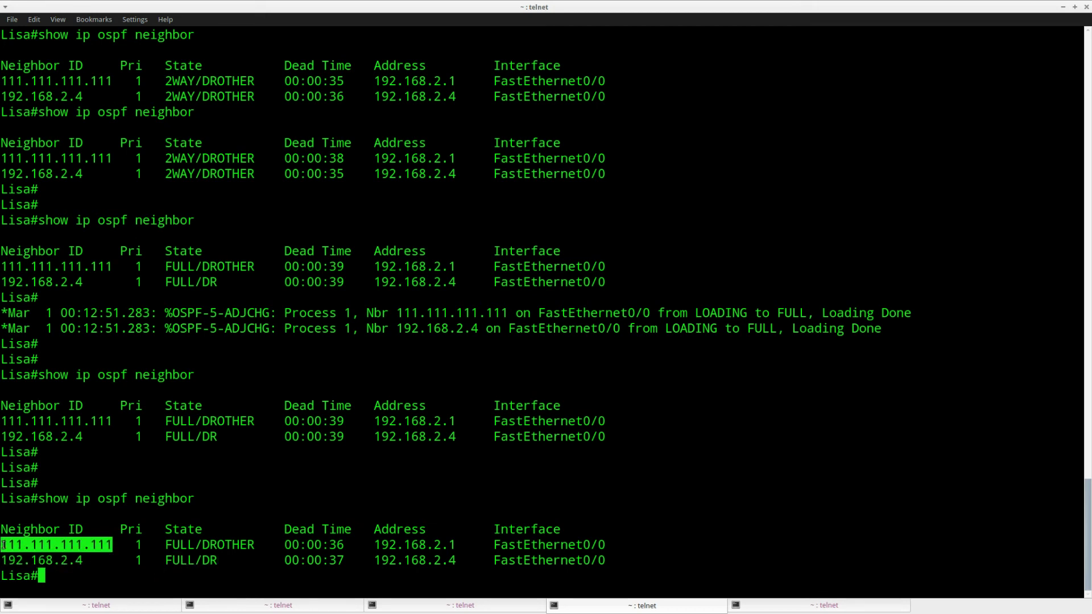
{"action": "left_click", "coordinate": [474, 489]}
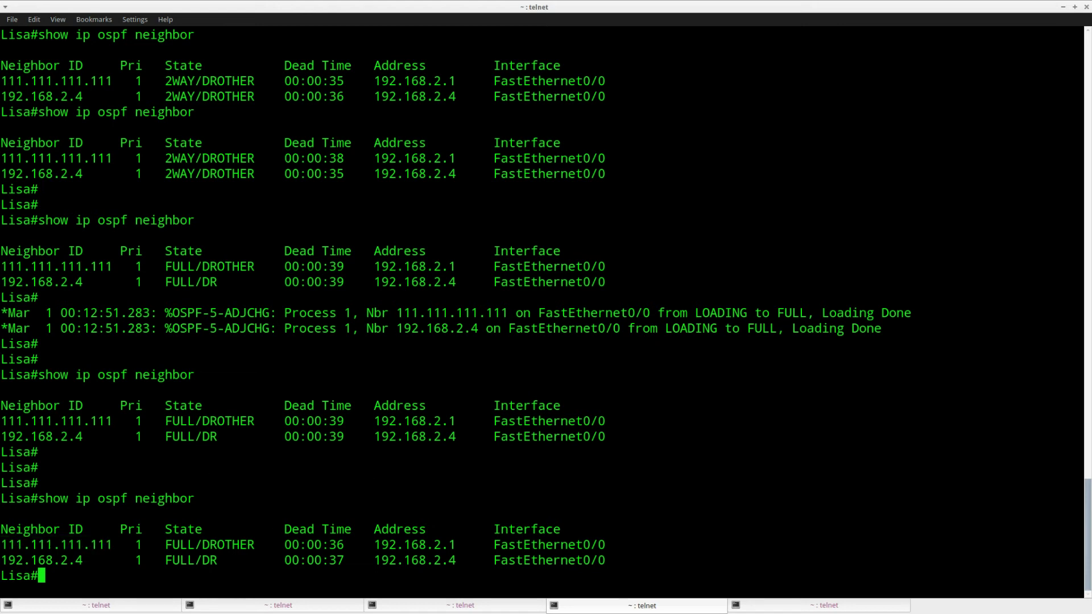
{"action": "key", "text": "alt+Tab"}
{"action": "left_click", "coordinate": [366, 232]}
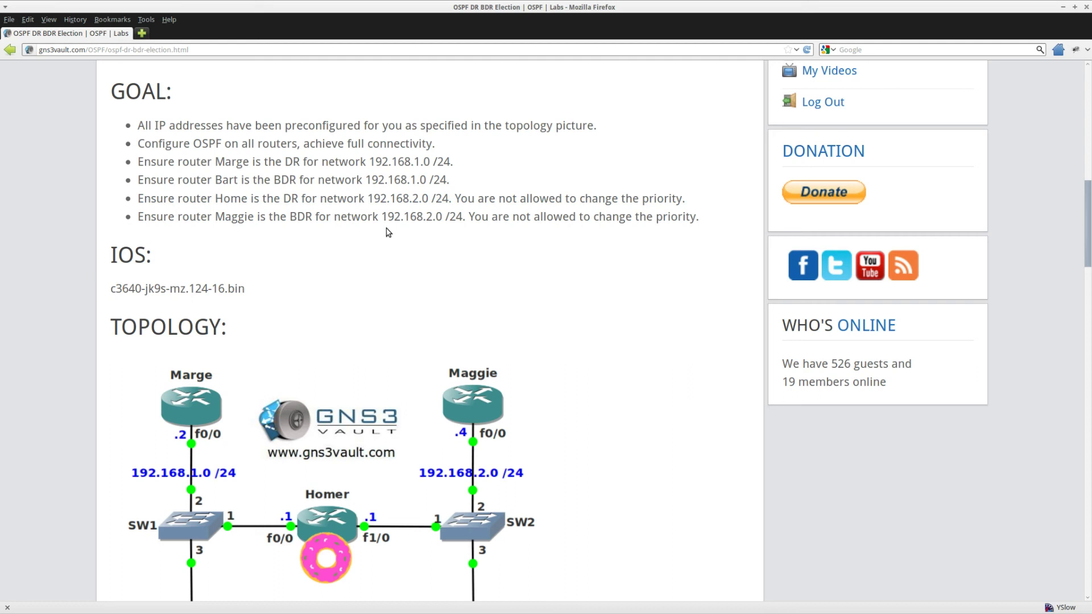
{"action": "left_click_drag", "start_coordinate": [216, 199], "coordinate": [250, 198]}
{"action": "left_click", "coordinate": [225, 218]}
{"action": "key", "text": "alt+Tab"}
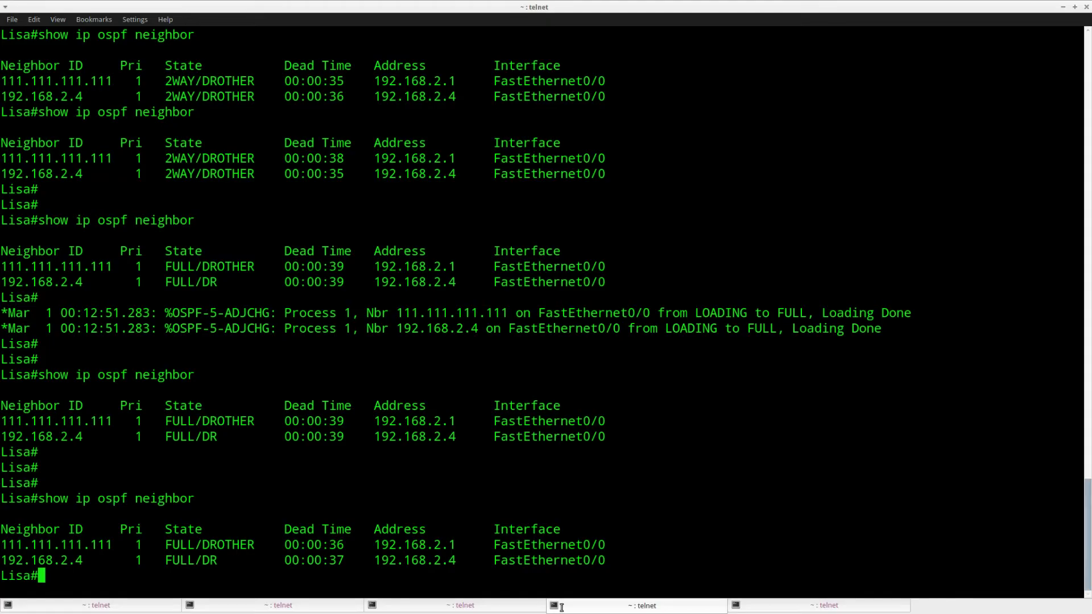
- On Homer, enter configuration mode for OSPF process 1
{"action": "left_click", "coordinate": [439, 609]}
{"action": "key", "text": "Return"}
{"action": "type", "text": "conf t"}
{"action": "key", "text": "Return"}
{"action": "type", "text": "router"}
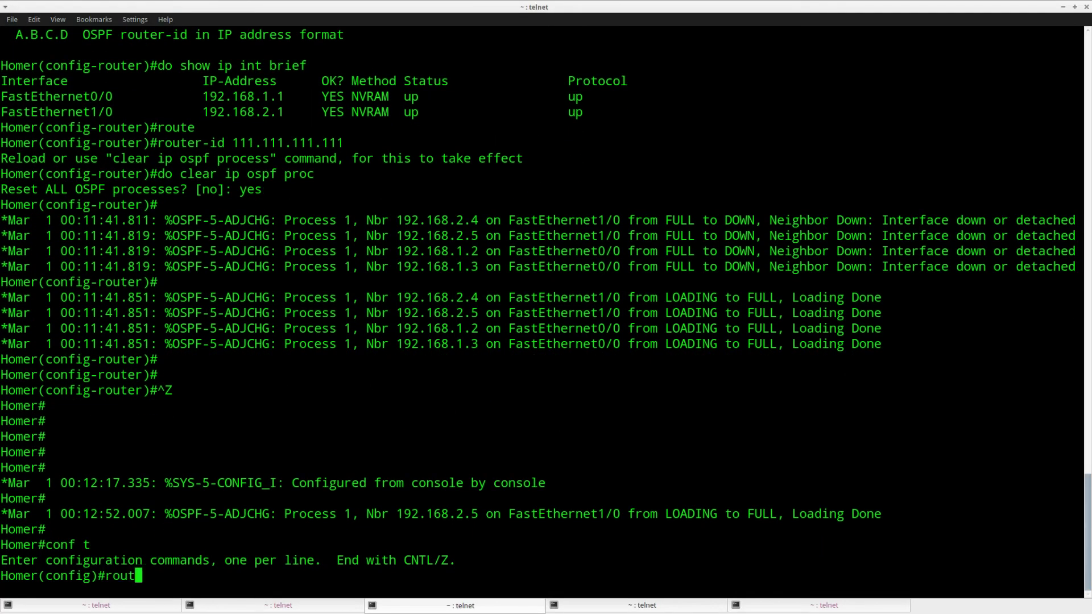
{"action": "key", "text": "Tab"}
{"action": "type", "text": "os"}
{"action": "key", "text": "Tab"}
{"action": "type", "text": "pf 1"}
{"action": "key", "text": "Return"}
- Set Homer's router-id to 222.222.222.222 and reset its OSPF process, confirming yes
{"action": "type", "text": "route"}
{"action": "key", "text": "Tab"}
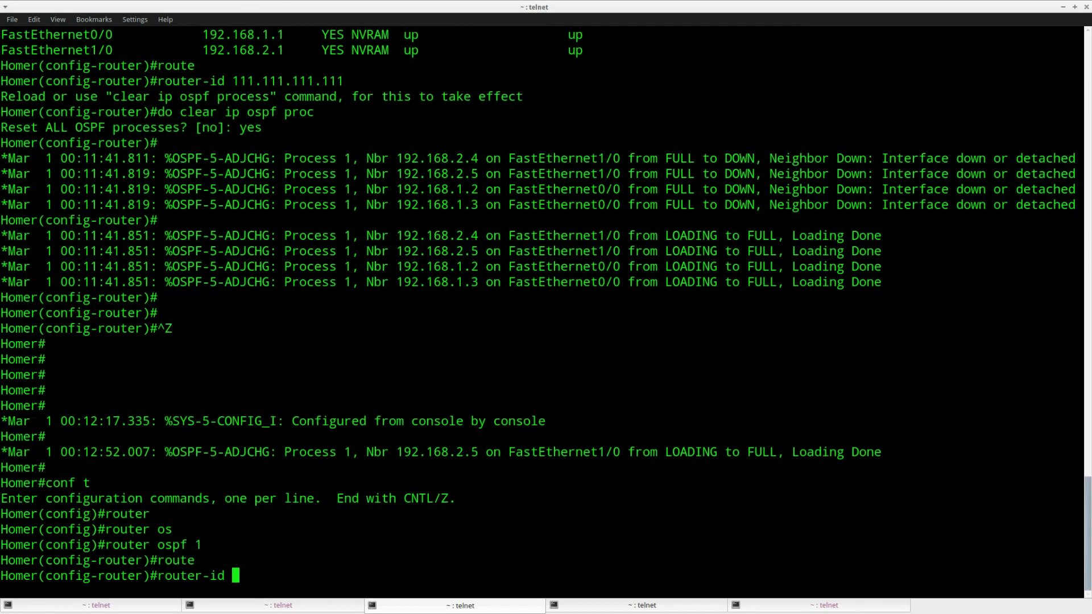
{"action": "type", "text": "222.222.222.222"}
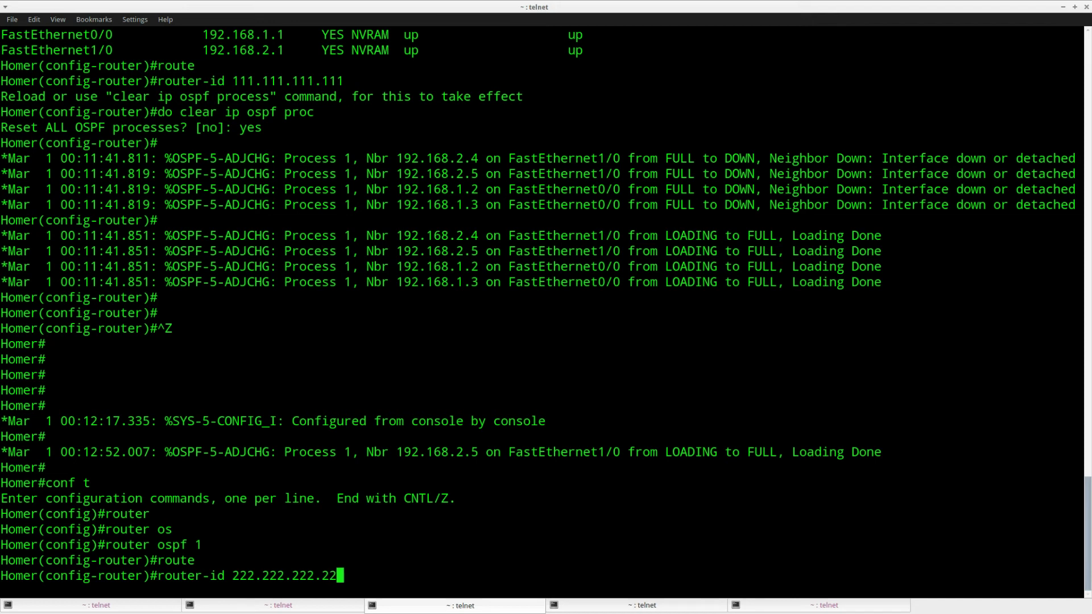
{"action": "key", "text": "Return"}
{"action": "key", "text": "Return"}
{"action": "type", "text": "do "}
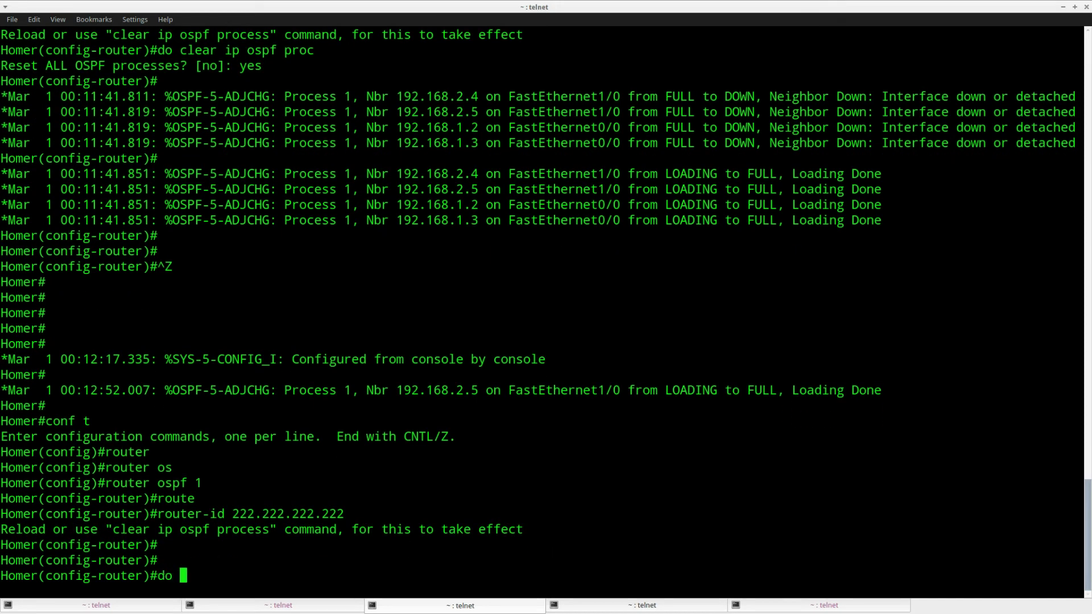
{"action": "type", "text": "clear ip osp"}
{"action": "key", "text": "Tab"}
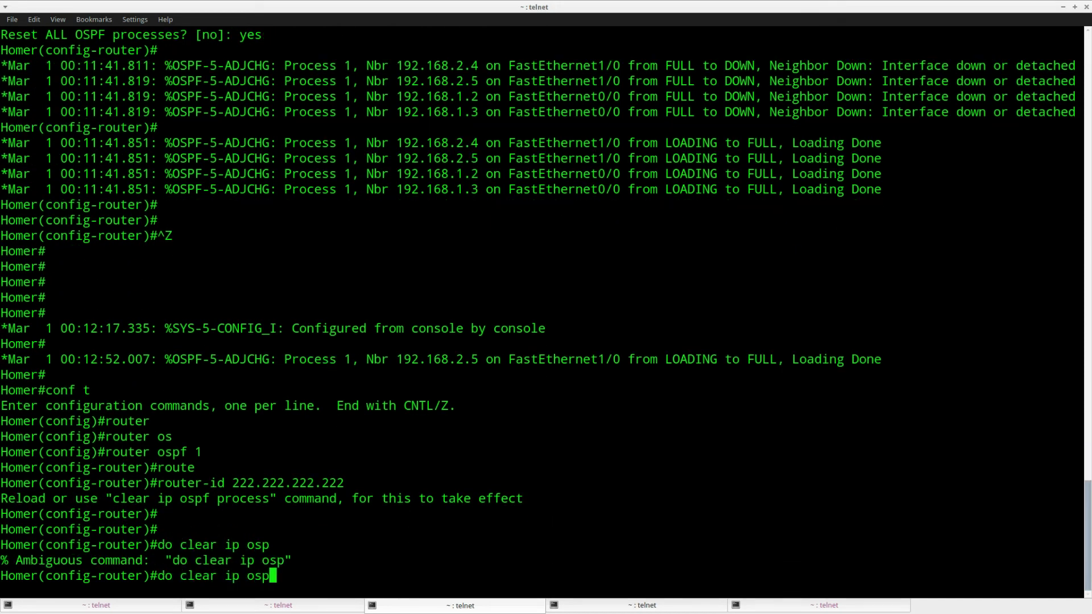
{"action": "type", "text": "f pro"}
{"action": "key", "text": "Return"}
{"action": "type", "text": "yes"}
{"action": "key", "text": "Return"}
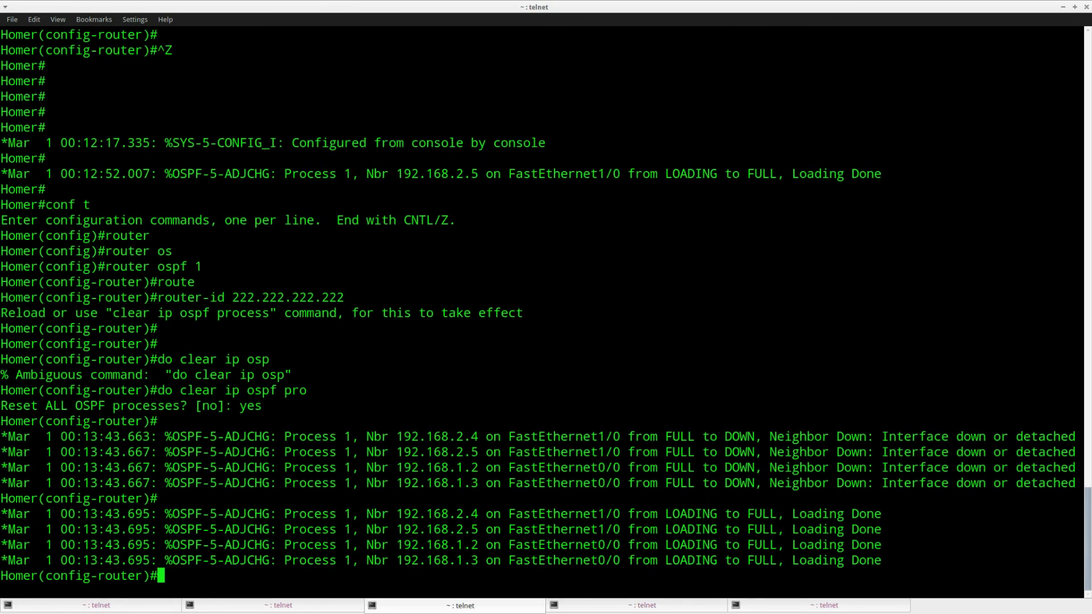
- Bring up the Maggie router session with a fresh prompt
{"action": "left_click", "coordinate": [626, 605]}
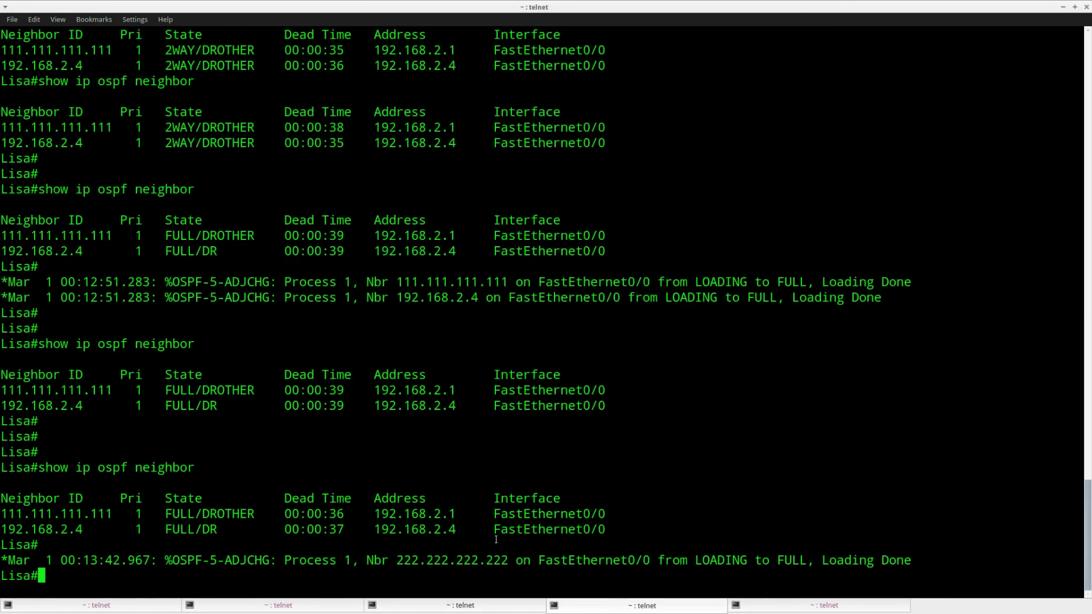
{"action": "left_click", "coordinate": [774, 603]}
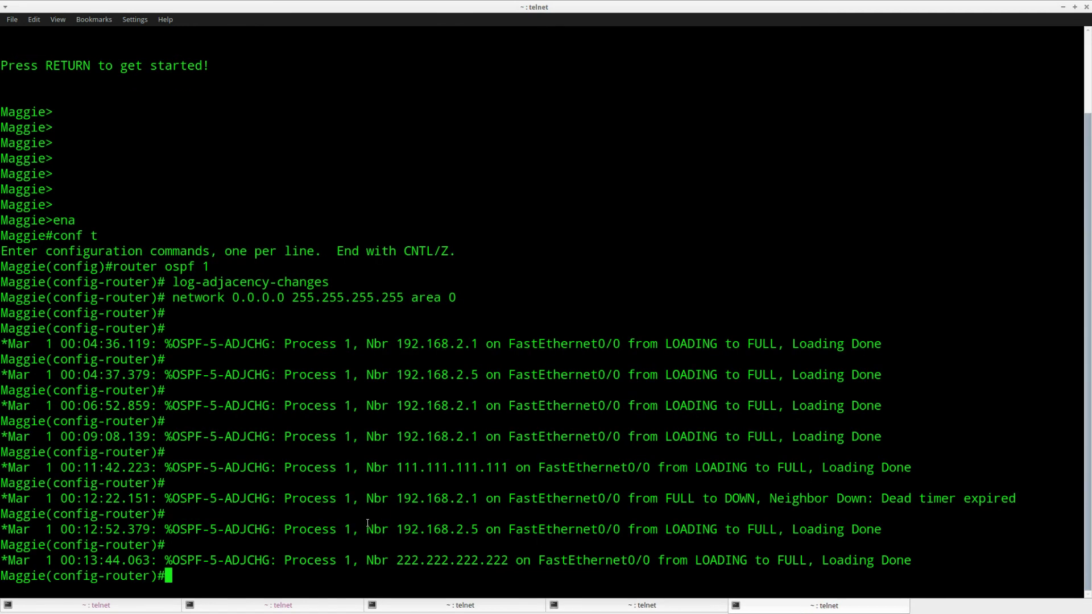
{"action": "key", "text": "Return"}
{"action": "key", "text": "Return"}
{"action": "key", "text": "Return"}
- Set Maggie's OSPF router-id to 211.211.211.211 and leave configuration mode
{"action": "type", "text": "router"}
{"action": "key", "text": "Tab"}
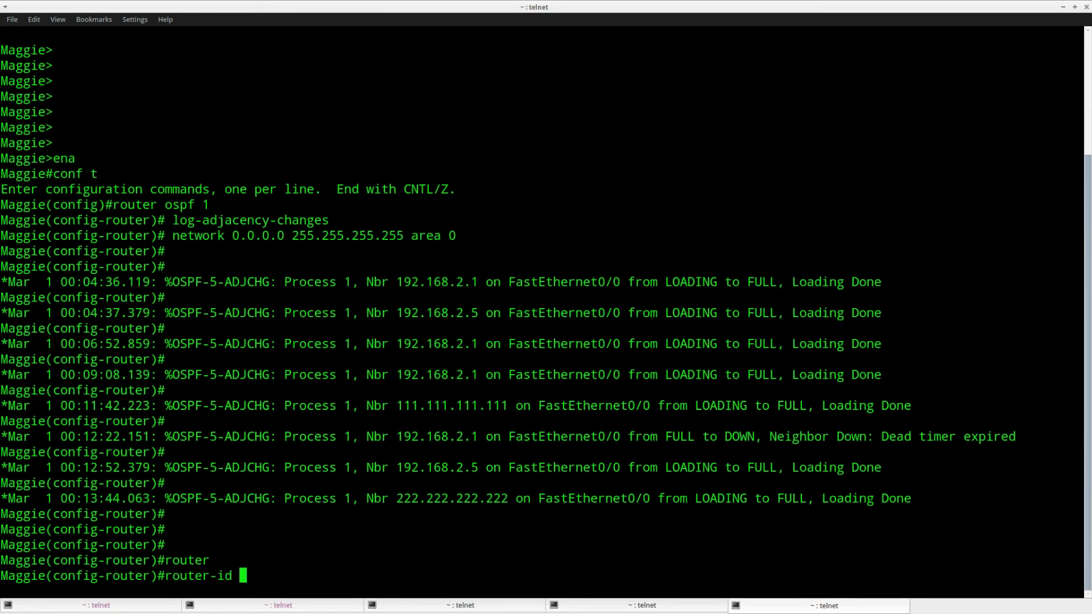
{"action": "type", "text": "211.211.211.211"}
{"action": "key", "text": "Return"}
{"action": "key", "text": "ctrl+z"}
- Reset Maggie's OSPF process with clear ip ospf process, confirming yes
{"action": "type", "text": "clear ip os"}
{"action": "key", "text": "Tab"}
{"action": "type", "text": "pr"}
{"action": "key", "text": "Return"}
{"action": "type", "text": "yes"}
{"action": "key", "text": "Return"}
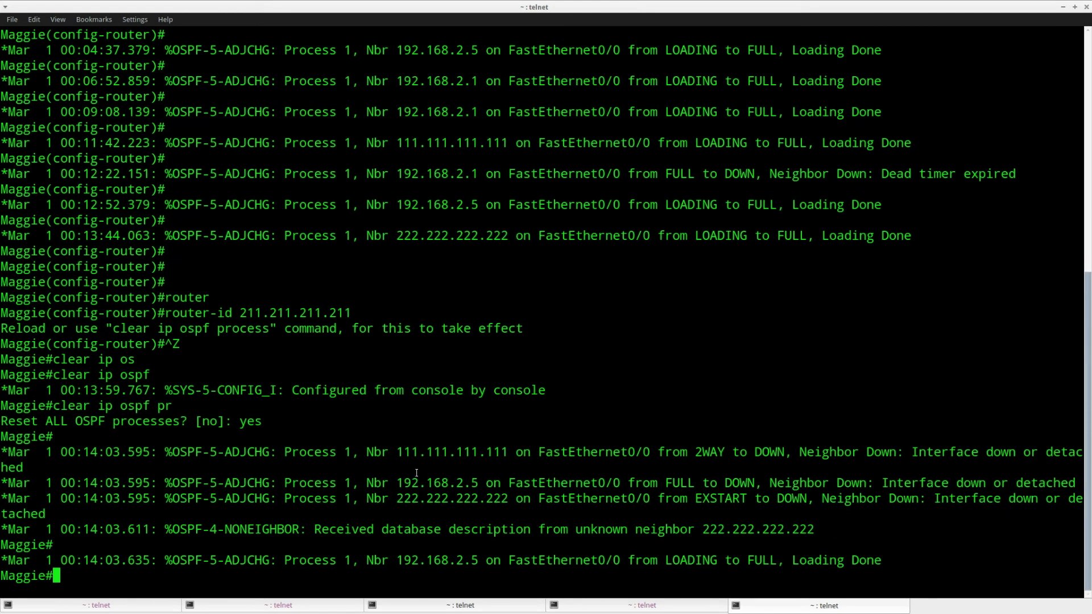
{"action": "key", "text": "Return"}
{"action": "key", "text": "Return"}
{"action": "key", "text": "Return"}
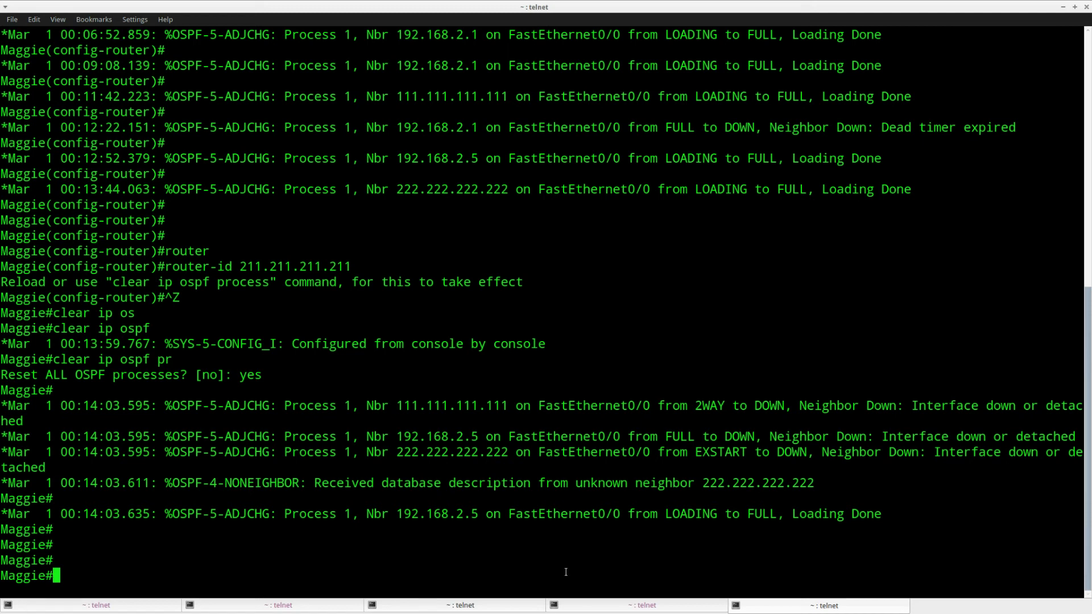
{"action": "key", "text": "Return"}
- Discard the half-typed second clear ip ospf command and stray yes on Maggie
{"action": "type", "text": "clear ip ospf pr"}
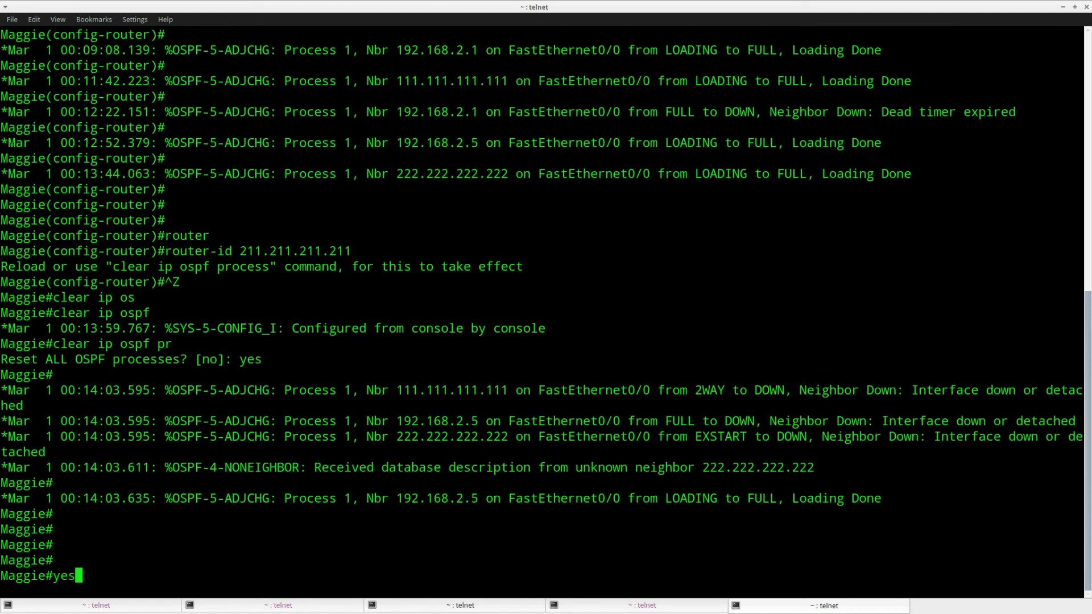
{"action": "key", "text": "ctrl+u"}
{"action": "type", "text": "yes"}
{"action": "key", "text": "BackSpace"}
{"action": "key", "text": "BackSpace"}
{"action": "key", "text": "BackSpace"}
- Take Homer out of configuration mode with Ctrl+Z
{"action": "left_click", "coordinate": [460, 605]}
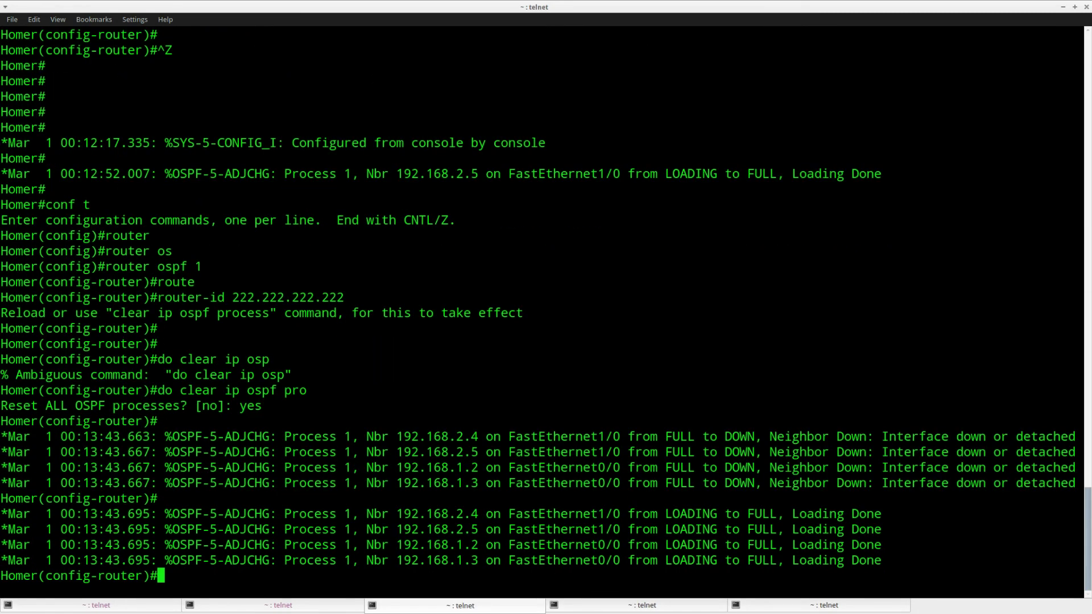
{"action": "key", "text": "ctrl+z"}
{"action": "key", "text": "Return"}
{"action": "key", "text": "Return"}
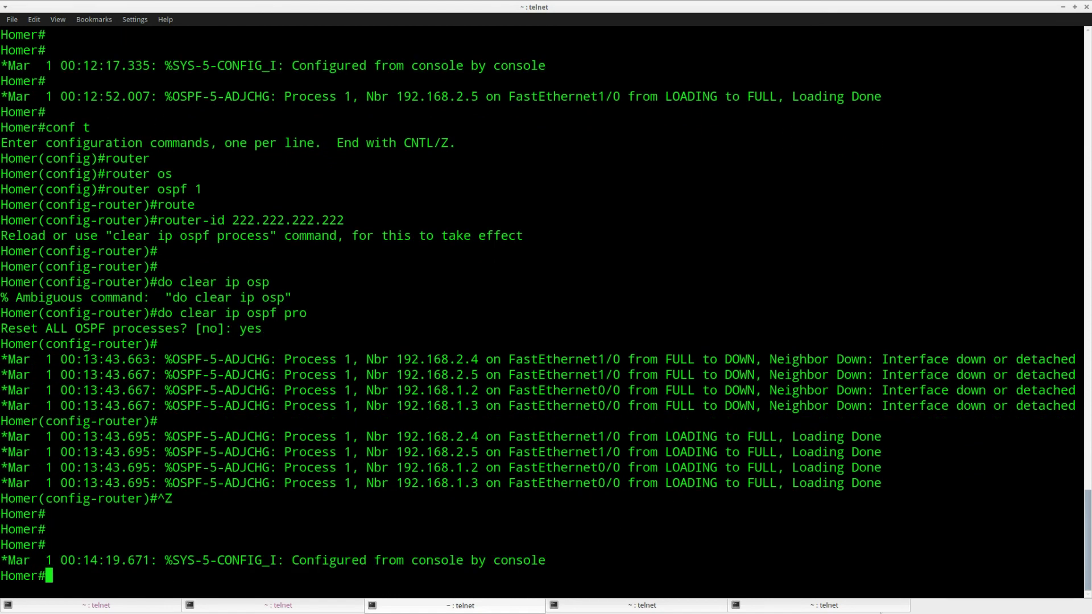
{"action": "left_click", "coordinate": [785, 606]}
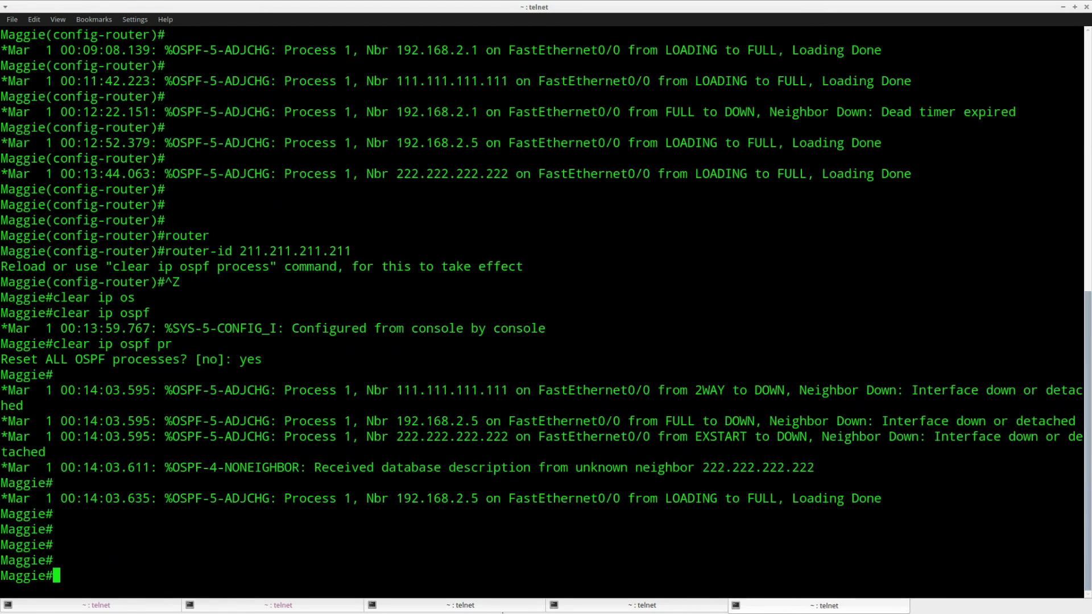
{"action": "left_click", "coordinate": [461, 605]}
- On the Lisa session, rerun 'show ip ospf neighbor' several times while waiting on neighbor states
{"action": "left_click", "coordinate": [610, 612]}
{"action": "key", "text": "Return"}
{"action": "key", "text": "Return"}
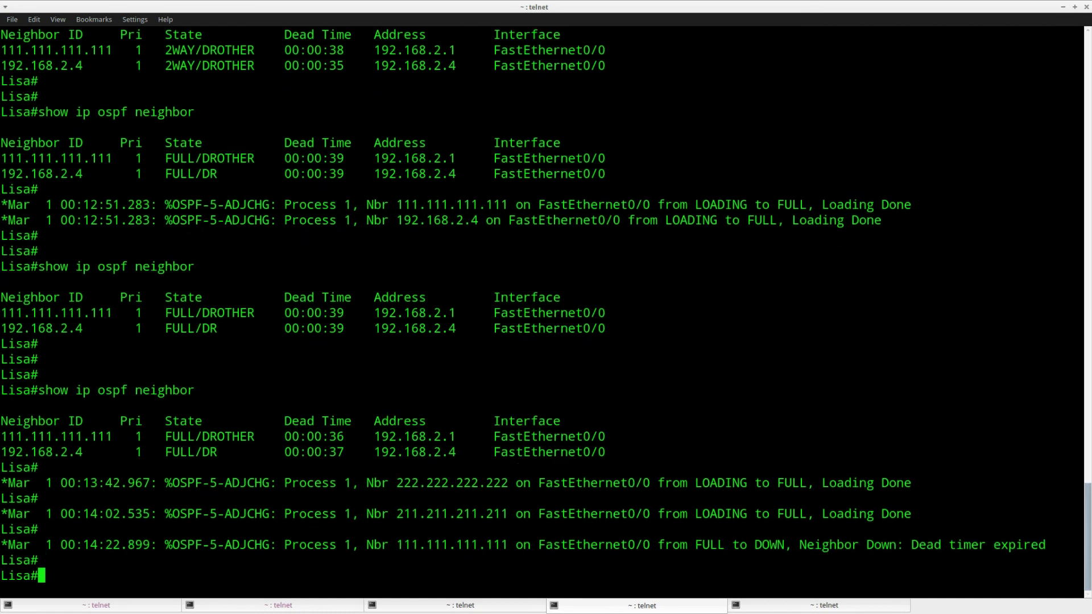
{"action": "type", "text": "yes"}
{"action": "key", "text": "Up"}
{"action": "key", "text": "Return"}
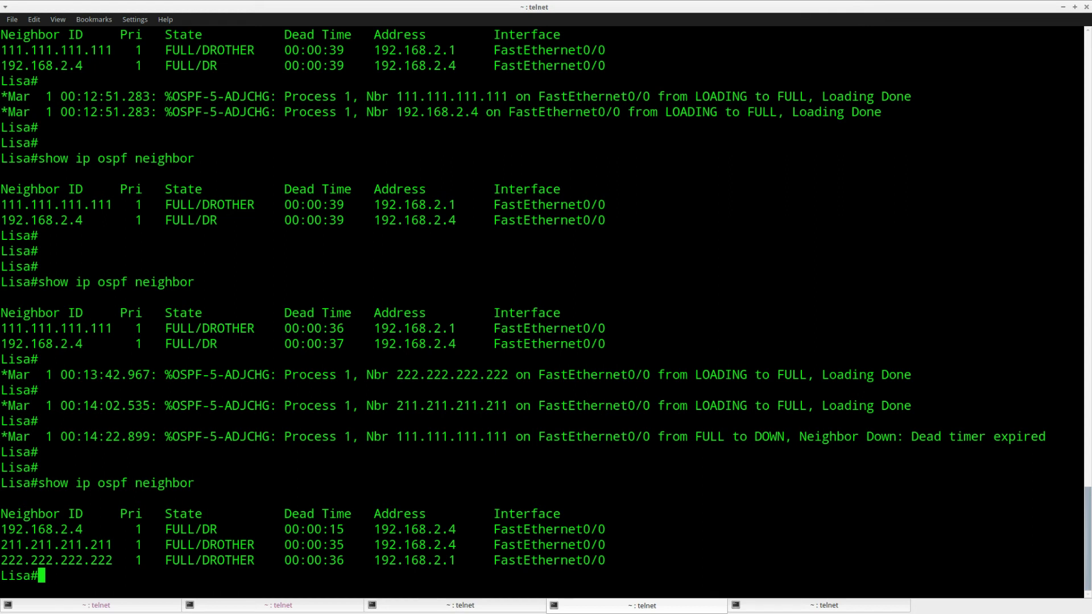
{"action": "key", "text": "Up"}
{"action": "key", "text": "Return"}
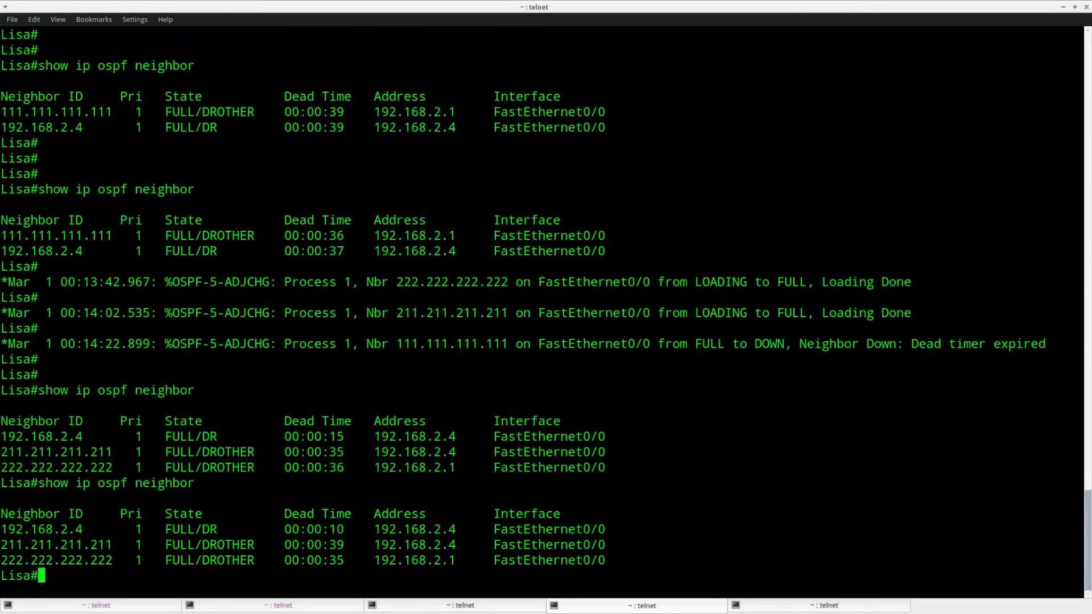
{"action": "key", "text": "Return"}
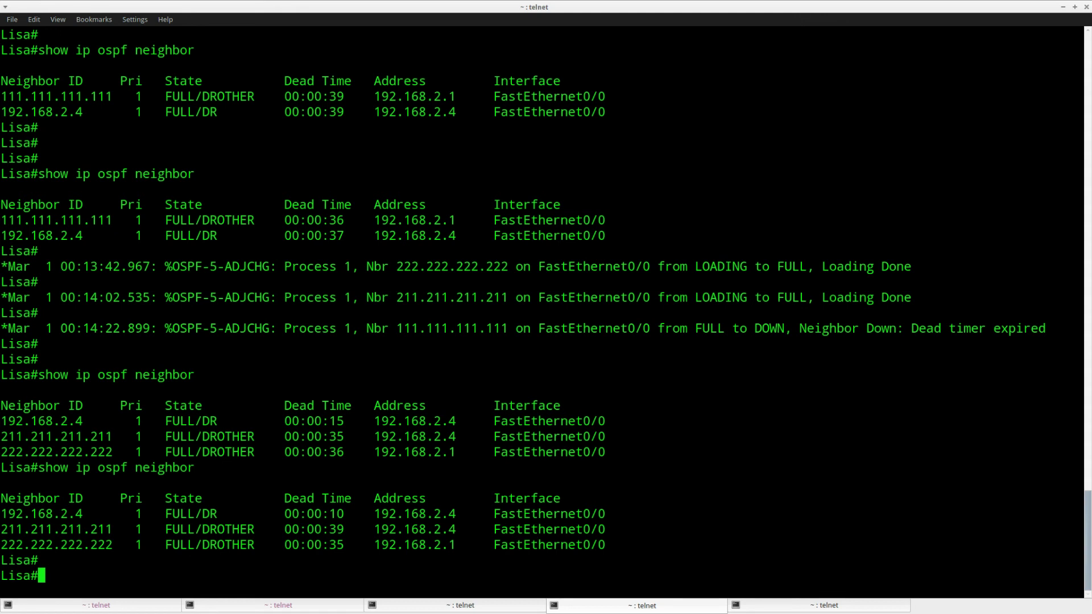
{"action": "key", "text": "Up"}
{"action": "key", "text": "Return"}
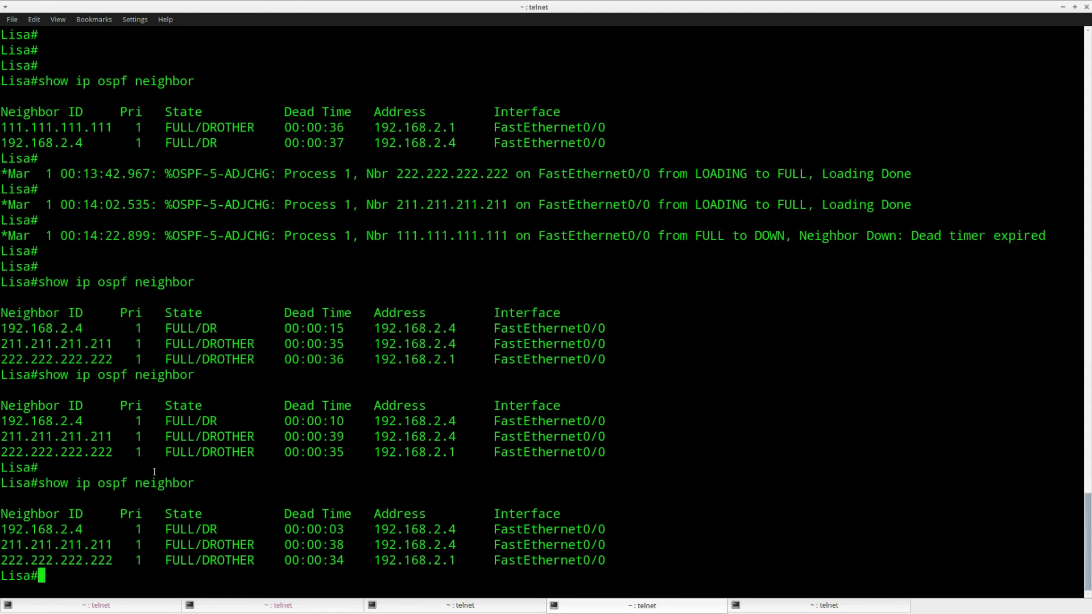
{"action": "key", "text": "Up"}
{"action": "key", "text": "Return"}
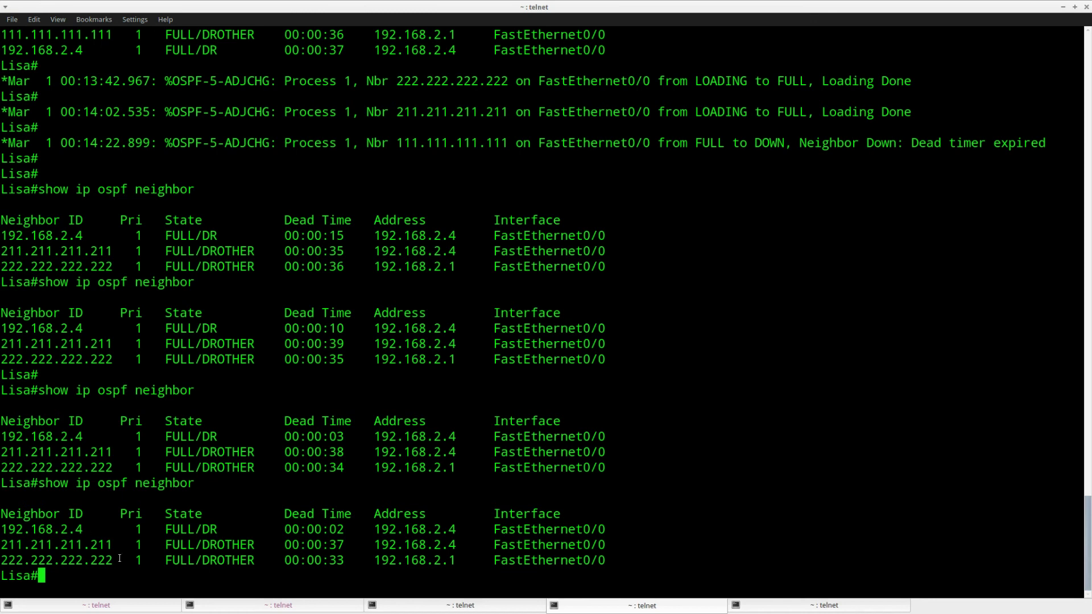
- Highlight the old DR 192.168.2.4 and its dead timer expired message
{"action": "left_click_drag", "start_coordinate": [85, 532], "coordinate": [2, 530]}
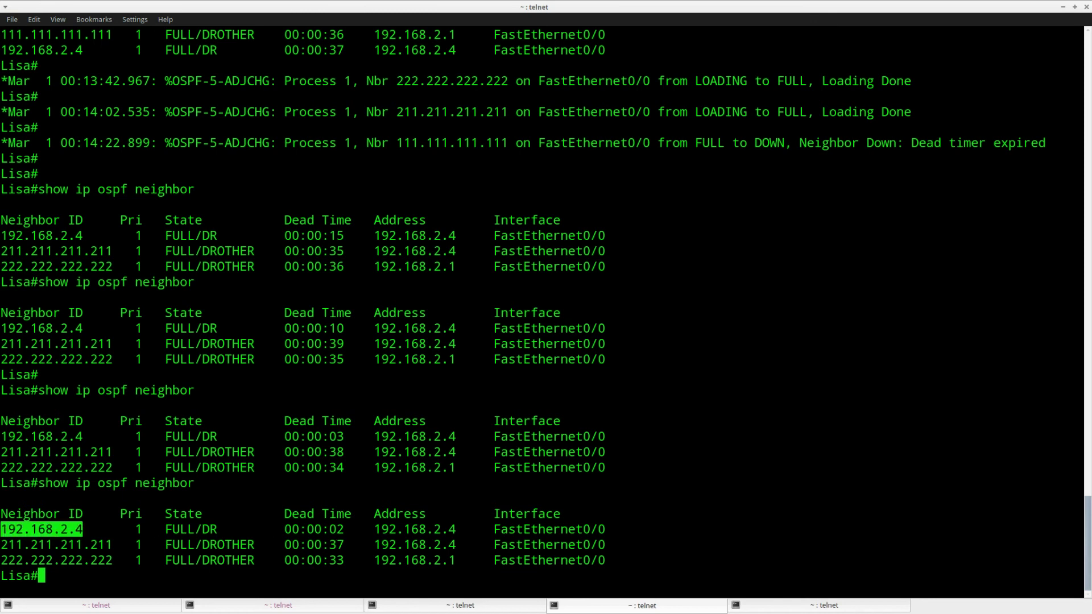
{"action": "left_click", "coordinate": [187, 533]}
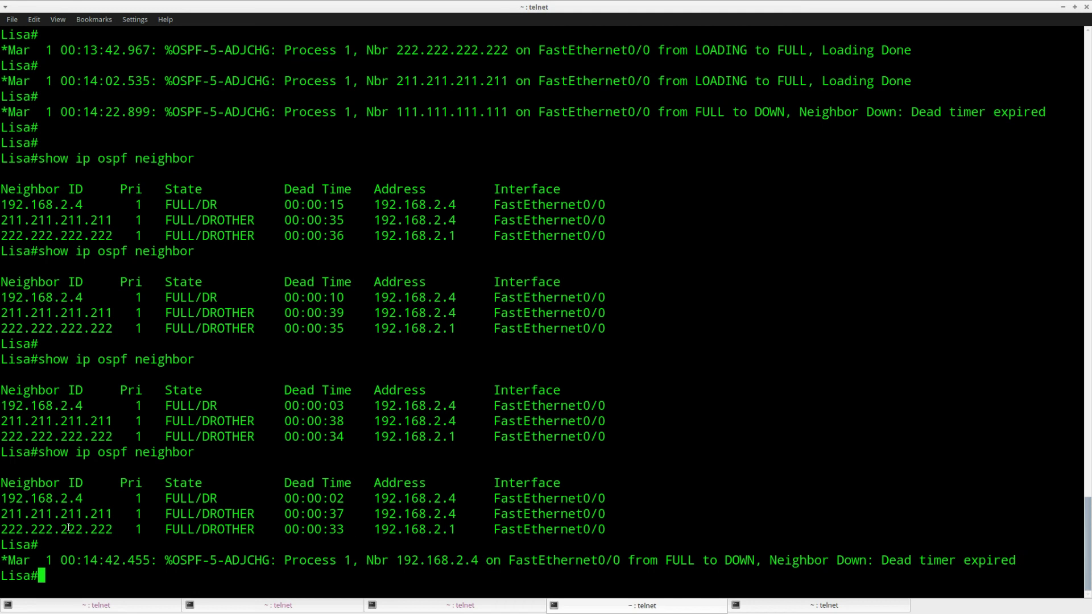
{"action": "left_click_drag", "start_coordinate": [81, 497], "coordinate": [0, 499]}
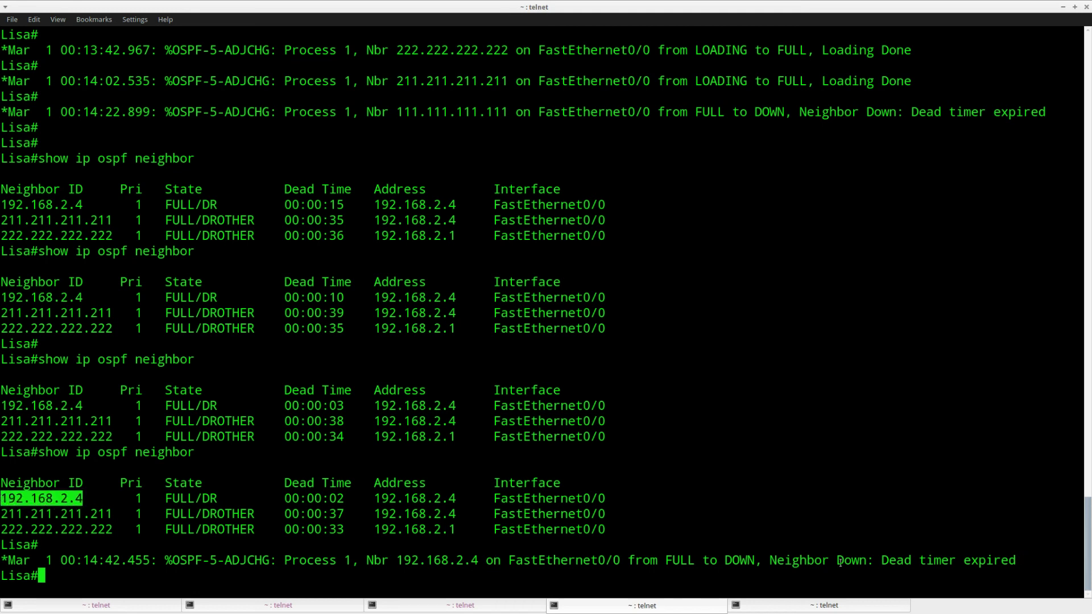
{"action": "left_click_drag", "start_coordinate": [917, 561], "coordinate": [1001, 561]}
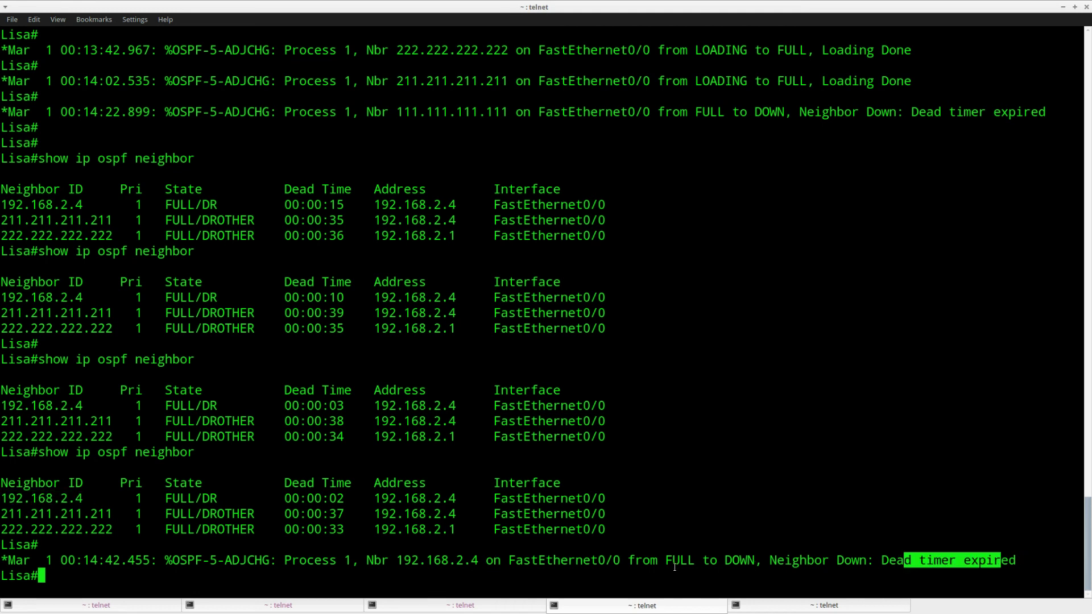
{"action": "left_click", "coordinate": [1001, 562]}
- Rerun the OSPF neighbor check twice to see the updated roles
{"action": "key", "text": "Return"}
{"action": "key", "text": "Up"}
{"action": "key", "text": "Return"}
{"action": "key", "text": "Up"}
{"action": "key", "text": "Return"}
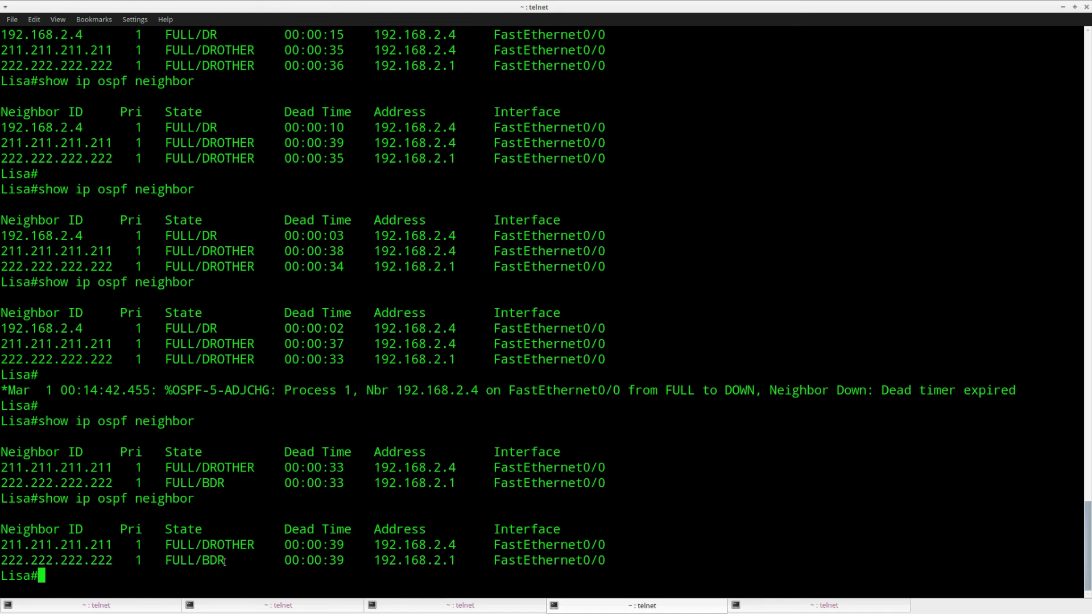
- Point out 222.222.222.222 as FULL/BDR and 211.211.211.211 as FULL/DROTHER
{"action": "left_click_drag", "start_coordinate": [227, 561], "coordinate": [1, 562]}
{"action": "left_click", "coordinate": [182, 565]}
{"action": "left_click_drag", "start_coordinate": [113, 561], "coordinate": [1, 561]}
{"action": "left_click_drag", "start_coordinate": [227, 561], "coordinate": [168, 563]}
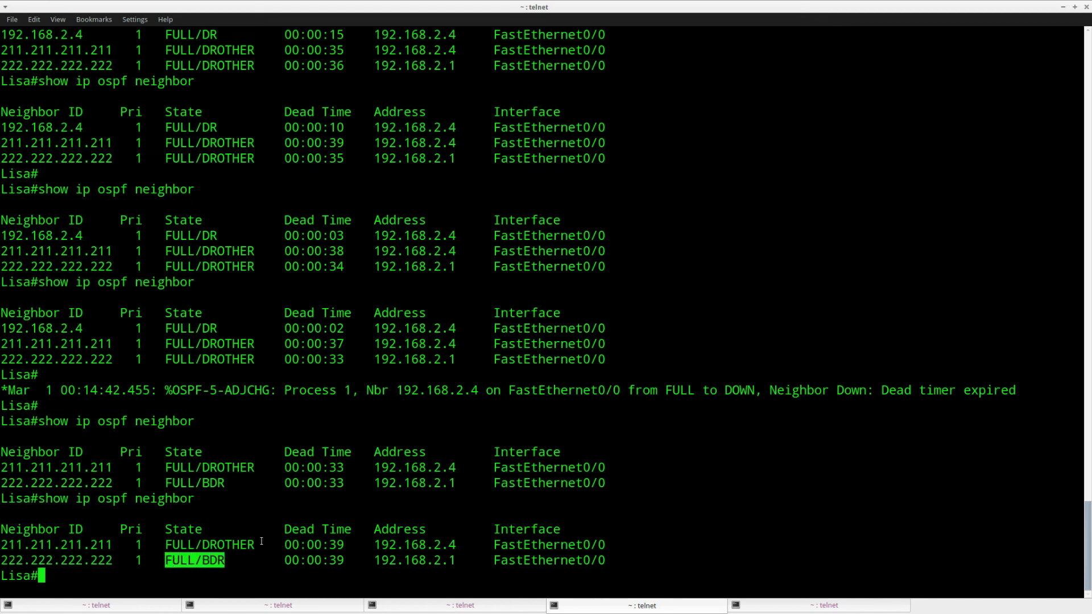
{"action": "left_click_drag", "start_coordinate": [2, 544], "coordinate": [254, 543]}
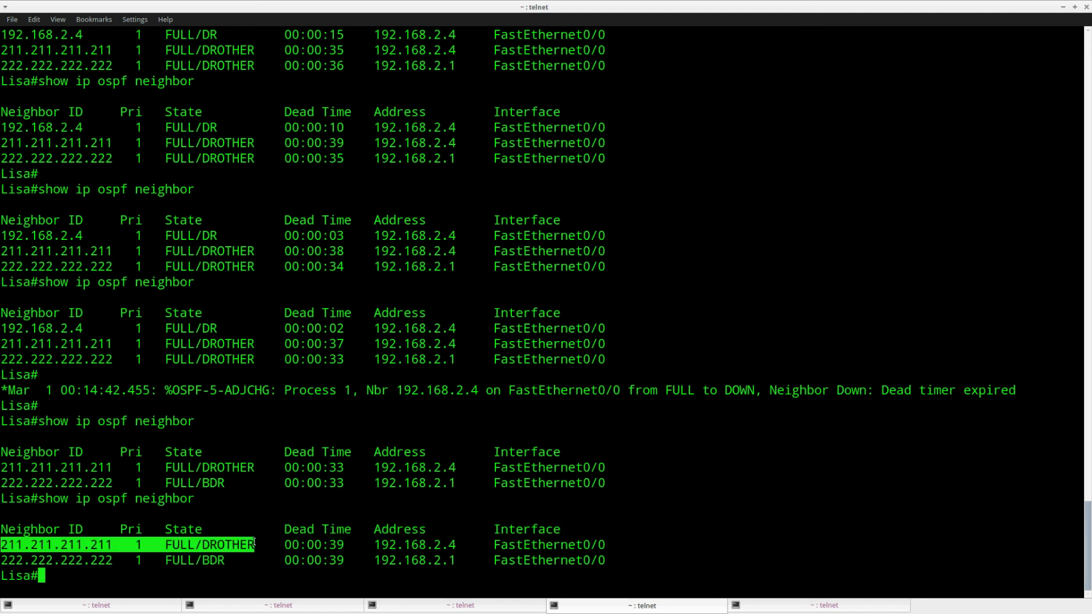
{"action": "left_click", "coordinate": [282, 569]}
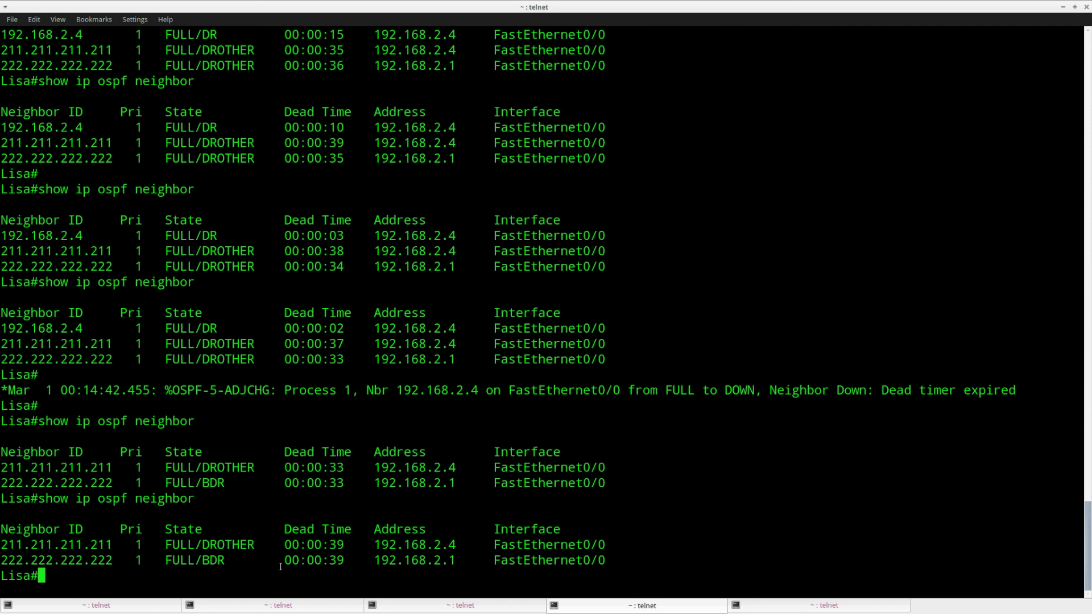
- Run 'show ip ospf' on Lisa to check its OSPF router ID
{"action": "type", "text": "show ip osp"}
{"action": "key", "text": "Tab"}
{"action": "type", "text": "p"}
{"action": "key", "text": "BackSpace"}
{"action": "key", "text": "Return"}
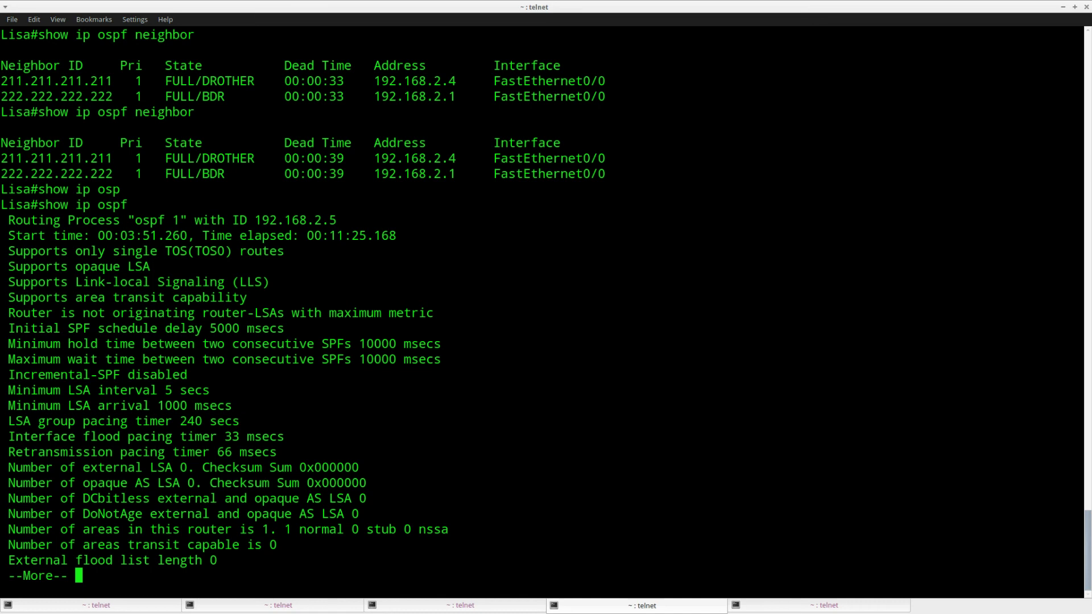
- Quit the pager and reset all OSPF processes with 'clear ip ospf process', confirming yes
{"action": "type", "text": "qclear ip os"}
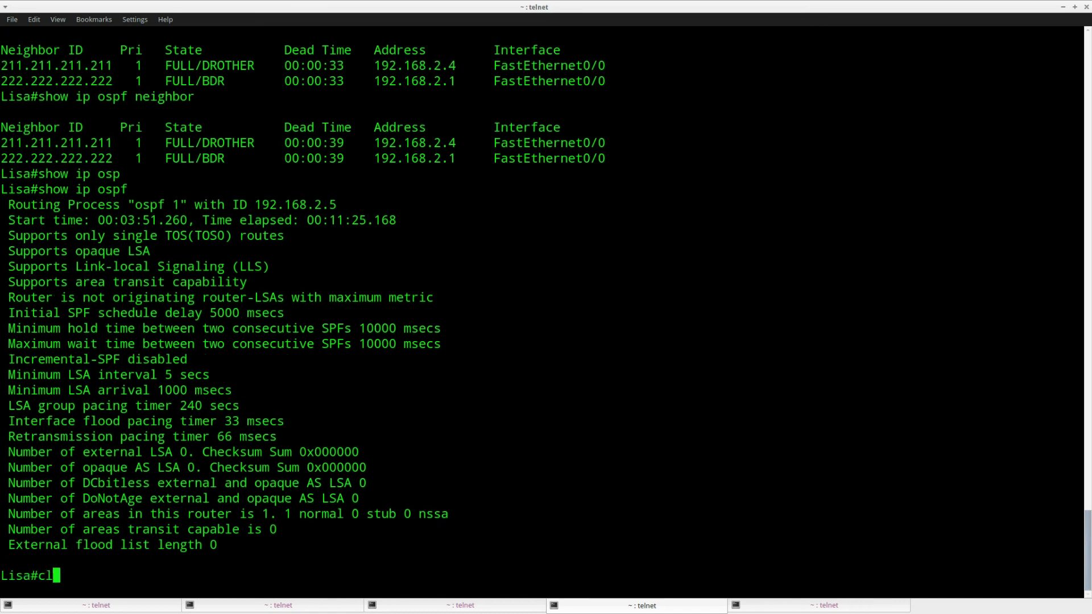
{"action": "key", "text": "Tab"}
{"action": "type", "text": "pro"}
{"action": "key", "text": "Tab"}
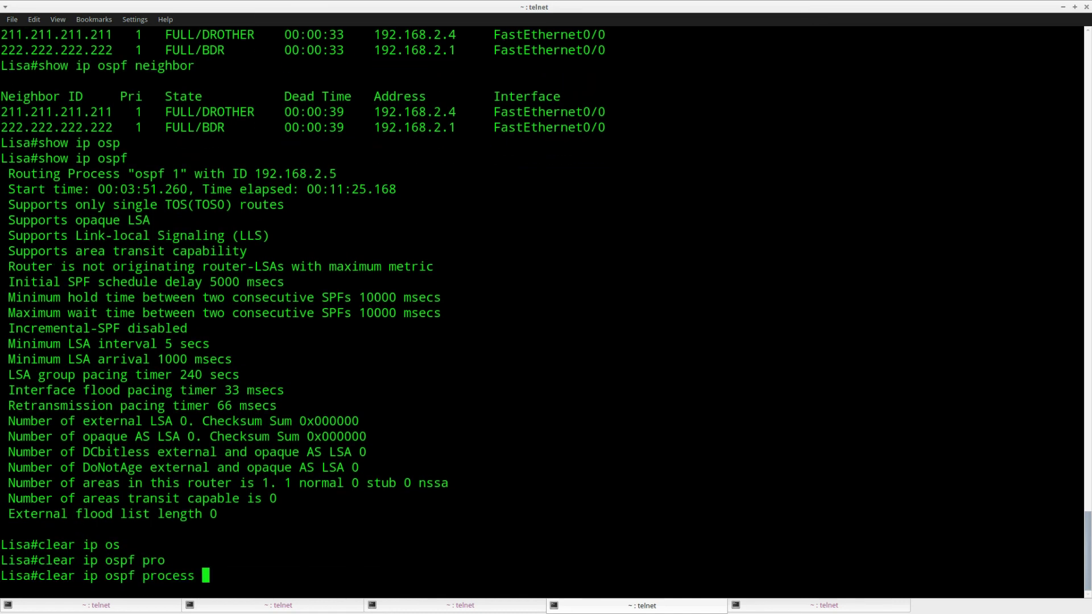
{"action": "key", "text": "Return"}
{"action": "type", "text": "yes"}
{"action": "key", "text": "Return"}
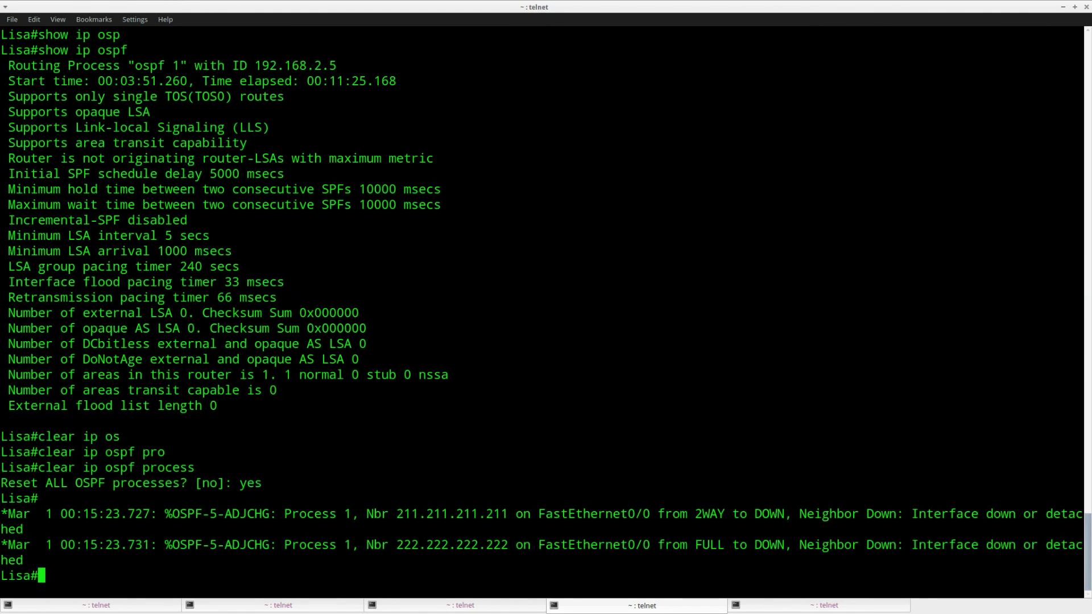
- Run 'show ip ospf neighbor', showing both neighbors in 2WAY/DROTHER
{"action": "key", "text": "Return"}
{"action": "key", "text": "Return"}
{"action": "key", "text": "Return"}
{"action": "key", "text": "Return"}
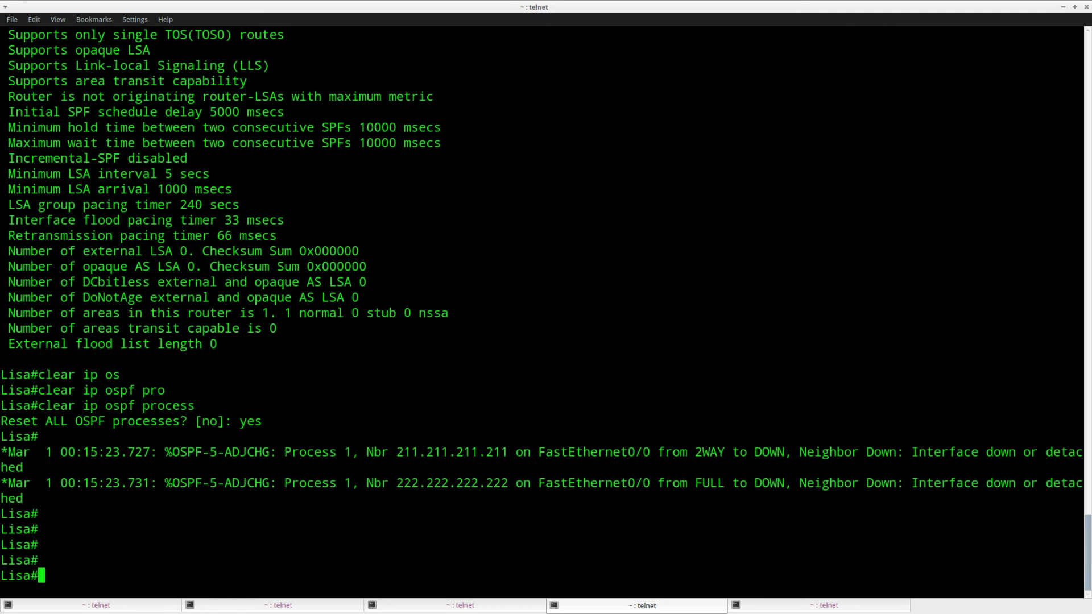
{"action": "key", "text": "Return"}
{"action": "key", "text": "Return"}
{"action": "type", "text": "show ip ospf "}
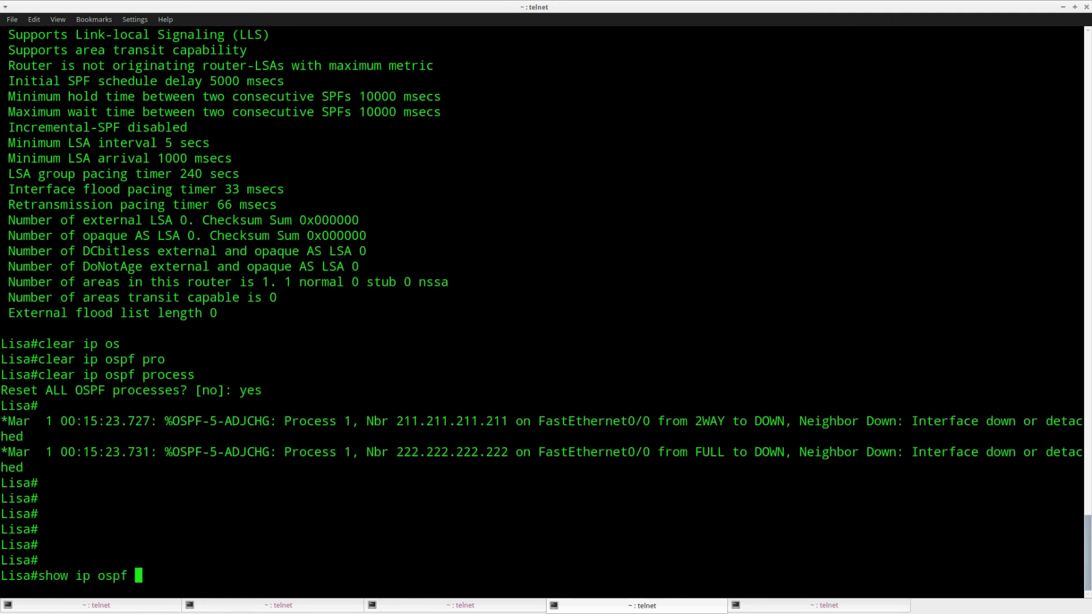
{"action": "type", "text": "nei"}
{"action": "key", "text": "Tab"}
{"action": "key", "text": "Return"}
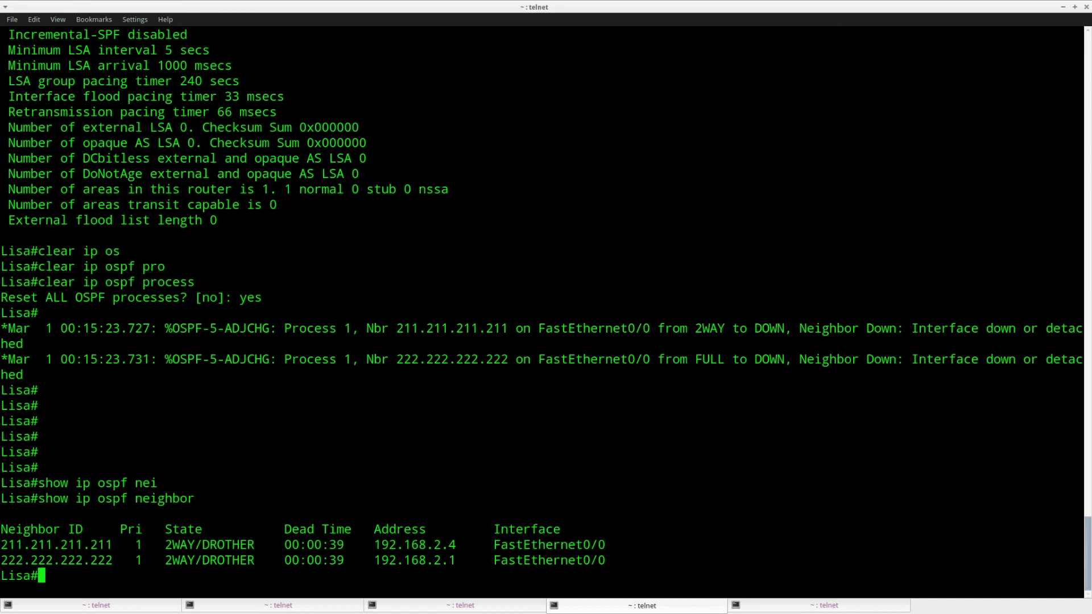
- Rerun 'show ip ospf neighbor' three times until the neighbors reach FULL
{"action": "key", "text": "Return"}
{"action": "key", "text": "Up"}
{"action": "key", "text": "Return"}
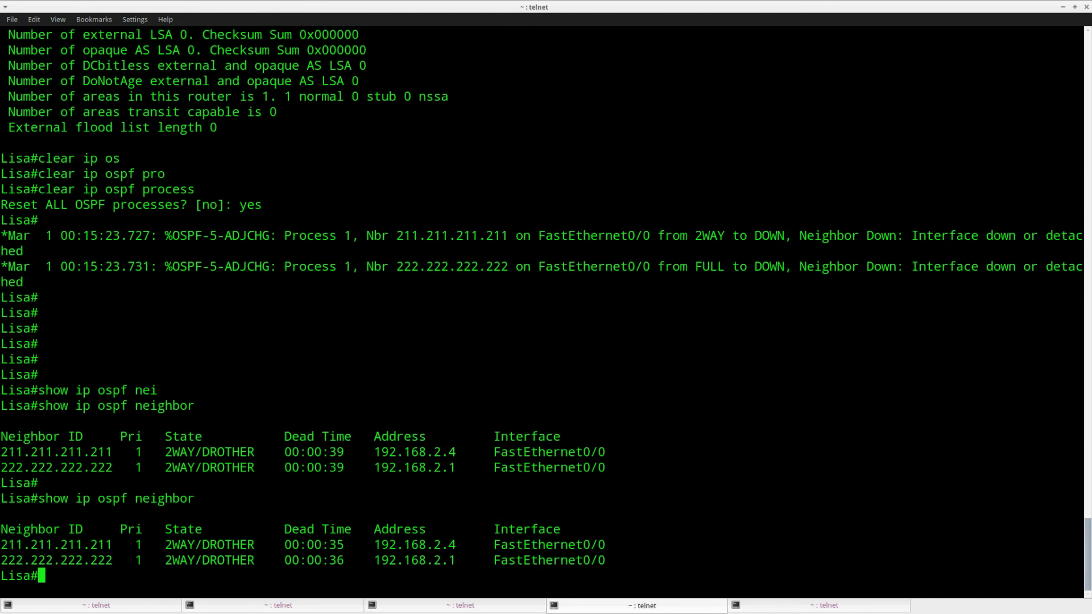
{"action": "key", "text": "Return"}
{"action": "key", "text": "Up"}
{"action": "key", "text": "Return"}
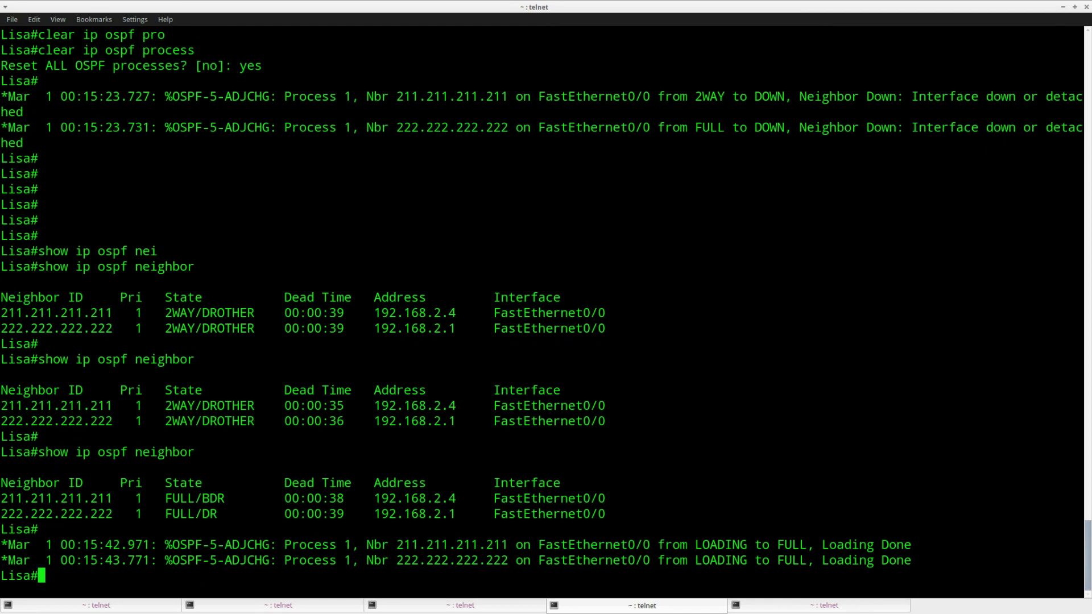
{"action": "key", "text": "Return"}
{"action": "key", "text": "Return"}
{"action": "key", "text": "Up"}
{"action": "key", "text": "Return"}
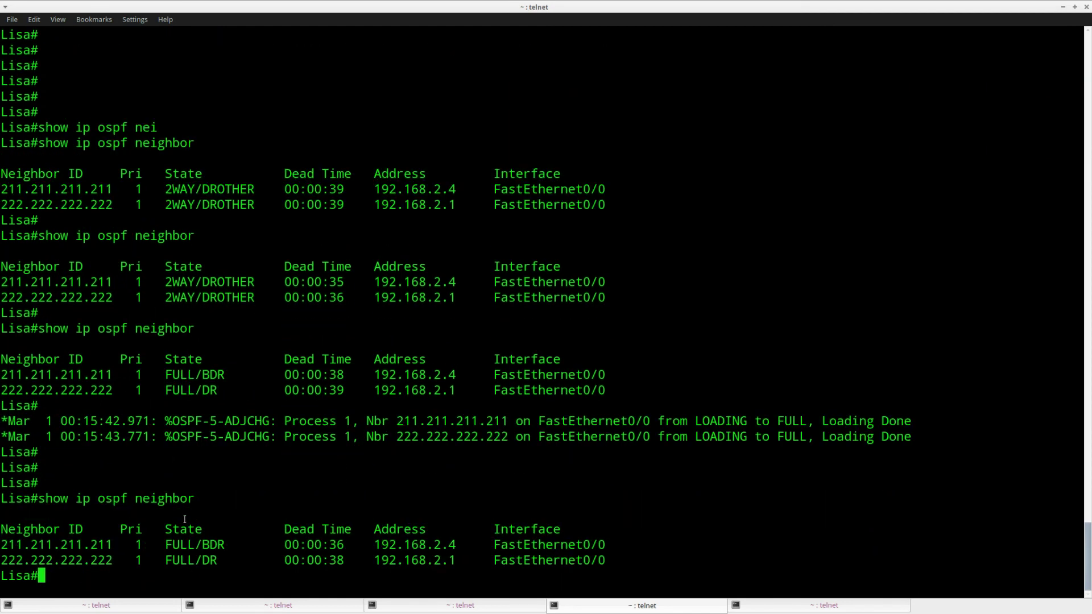
- Highlight 222.222.222.222 as FULL/DR and 211.211.211.211 as FULL/BDR
{"action": "left_click_drag", "start_coordinate": [2, 561], "coordinate": [113, 560]}
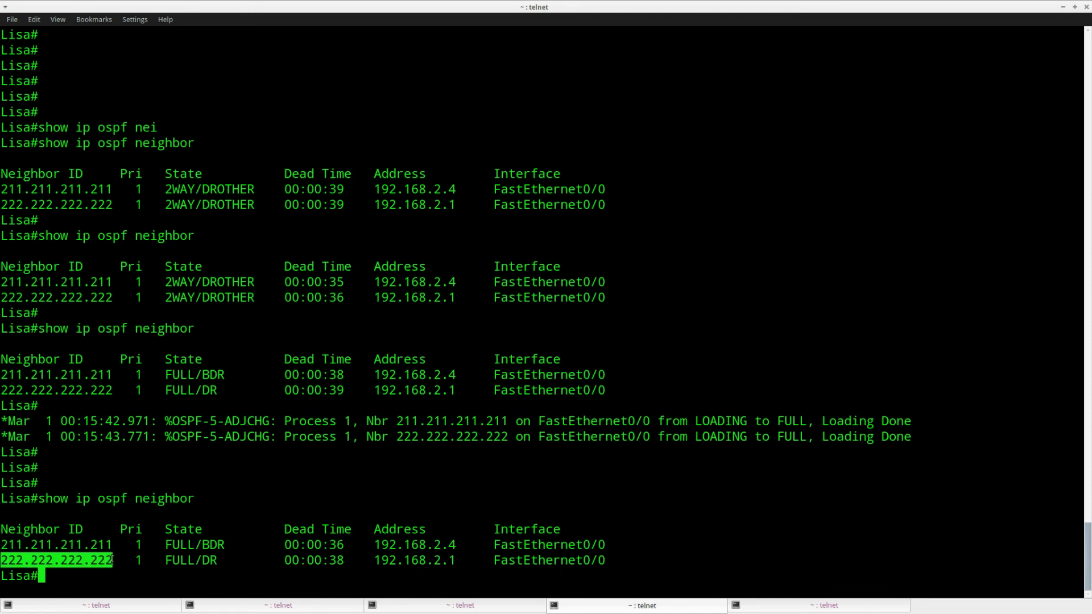
{"action": "left_click_drag", "start_coordinate": [219, 558], "coordinate": [165, 560]}
{"action": "left_click", "coordinate": [102, 557]}
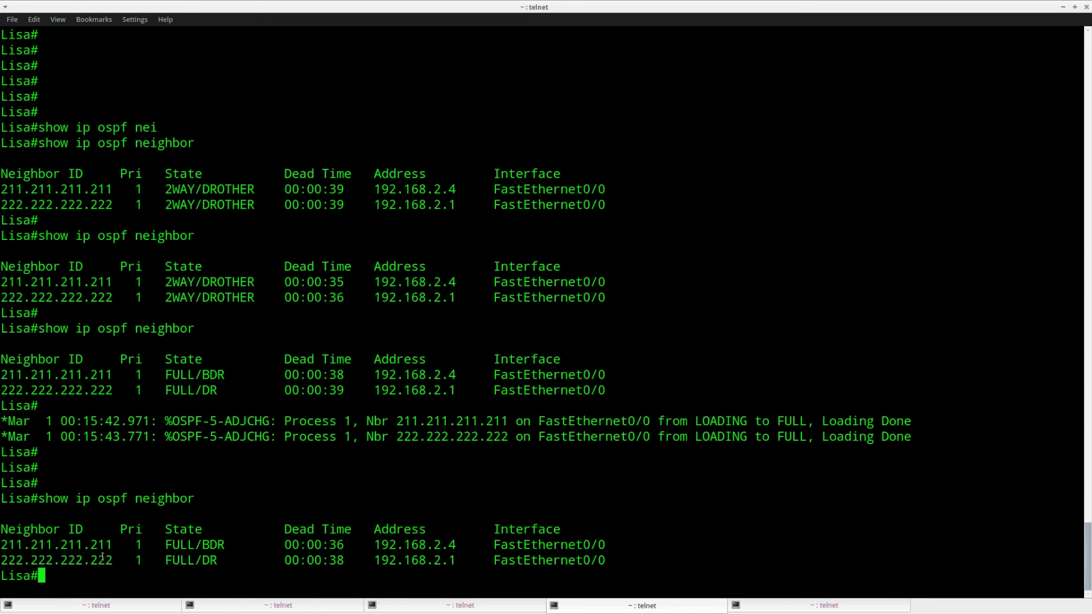
{"action": "left_click_drag", "start_coordinate": [2, 541], "coordinate": [111, 545]}
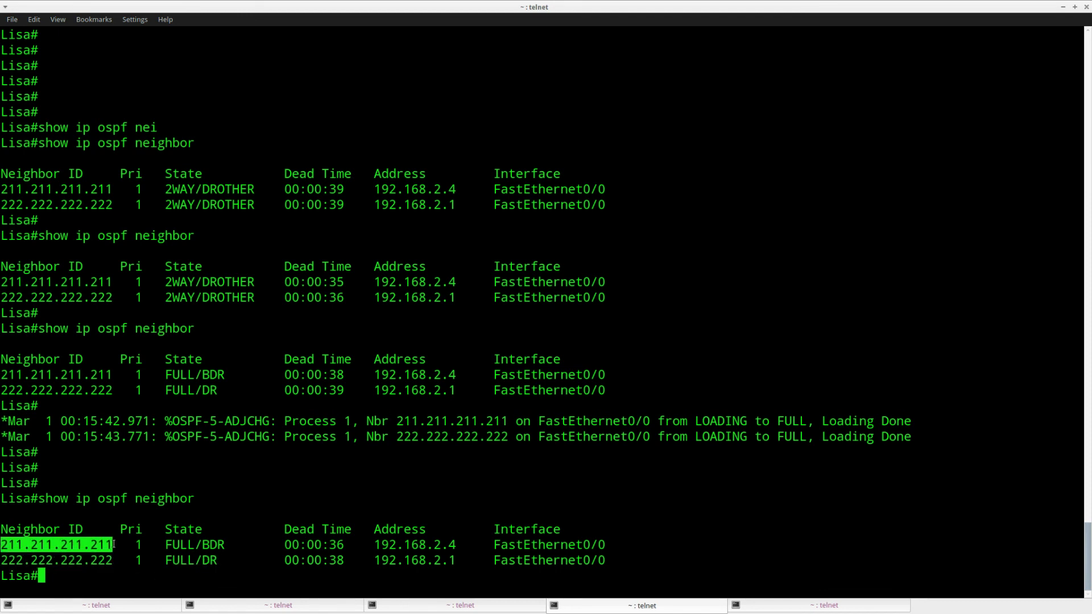
{"action": "left_click_drag", "start_coordinate": [224, 545], "coordinate": [165, 545]}
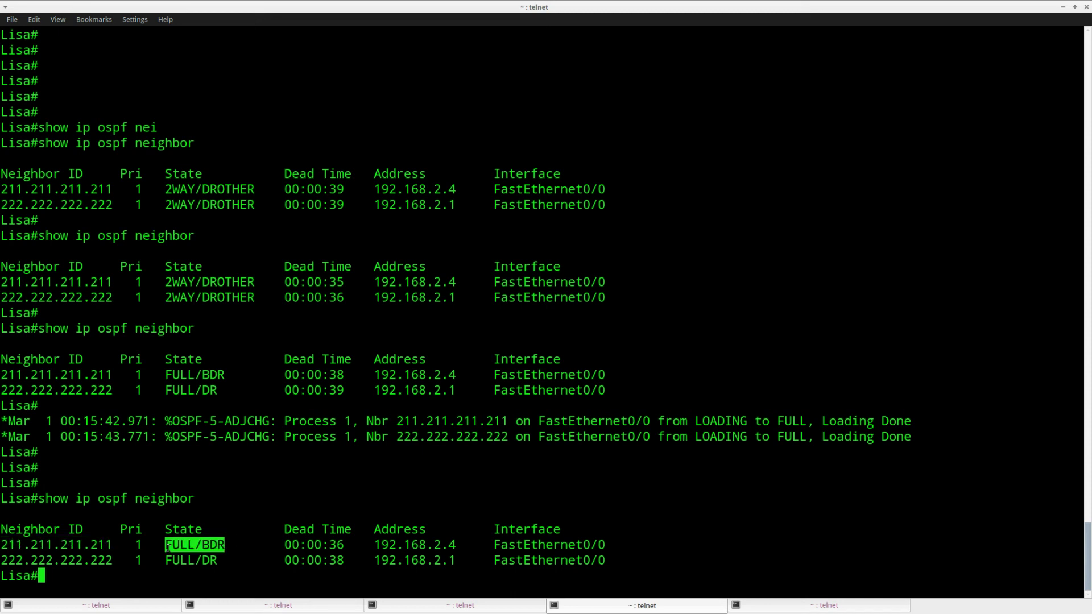
{"action": "left_click", "coordinate": [275, 560]}
- Rerun the neighbor check and highlight BDR 211.211.211.211 and DR 222.222.222.222 again
{"action": "key", "text": "Return"}
{"action": "key", "text": "Up"}
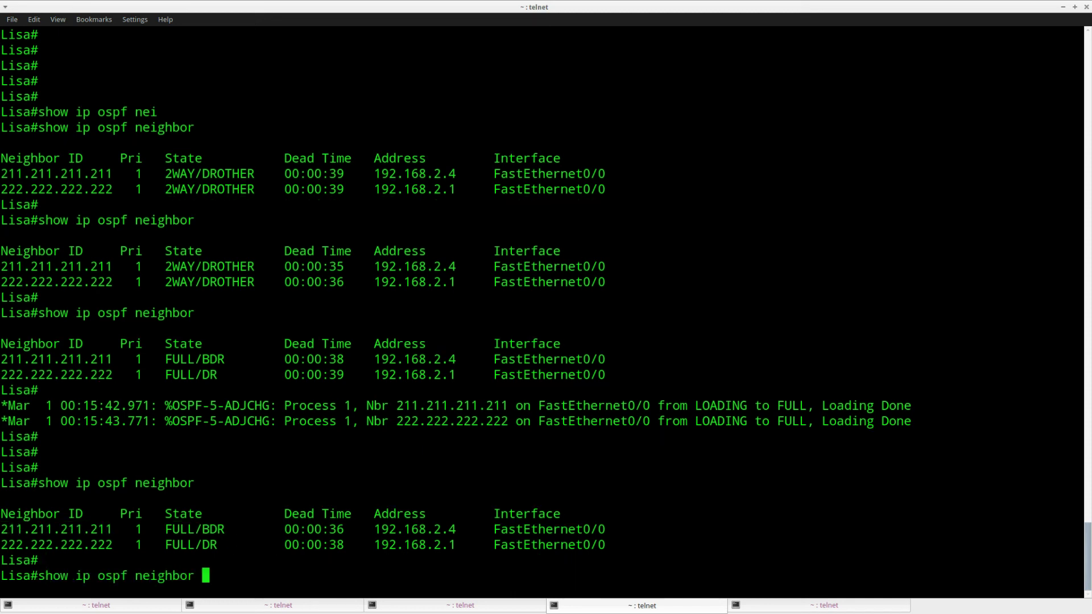
{"action": "key", "text": "Return"}
{"action": "key", "text": "Return"}
{"action": "key", "text": "Return"}
{"action": "key", "text": "Return"}
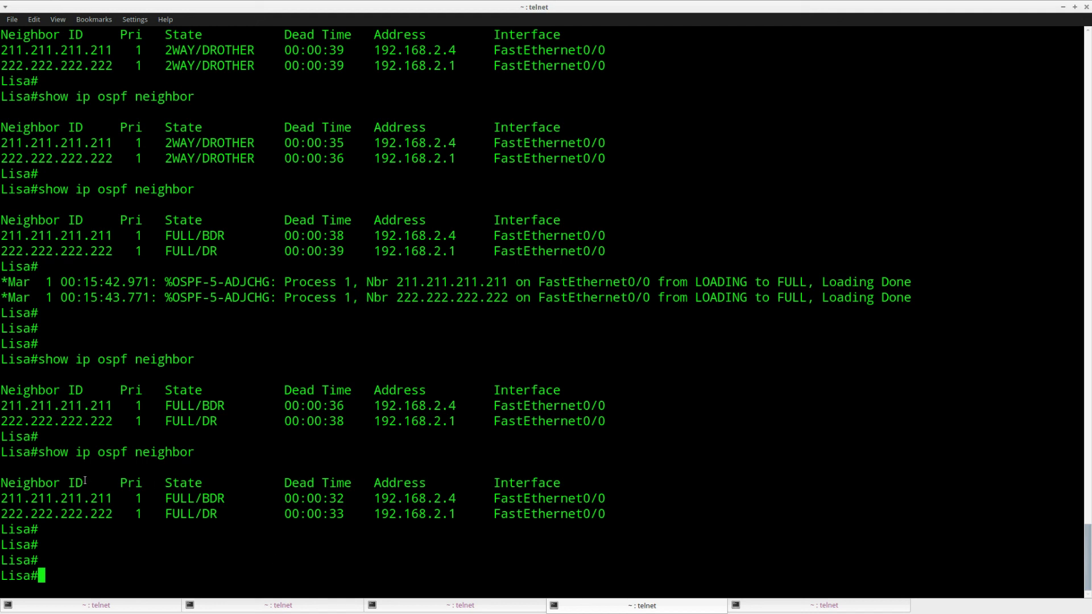
{"action": "left_click", "coordinate": [134, 498]}
{"action": "left_click", "coordinate": [137, 514]}
{"action": "left_click_drag", "start_coordinate": [116, 499], "coordinate": [1, 499]}
{"action": "left_click_drag", "start_coordinate": [114, 516], "coordinate": [1, 515]}
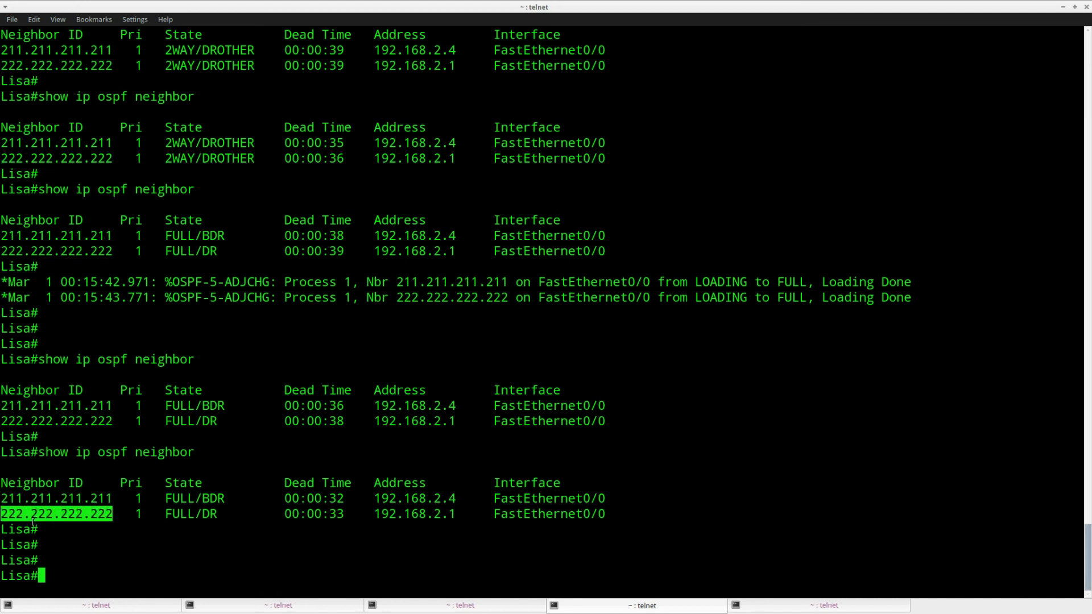
{"action": "left_click", "coordinate": [113, 533]}
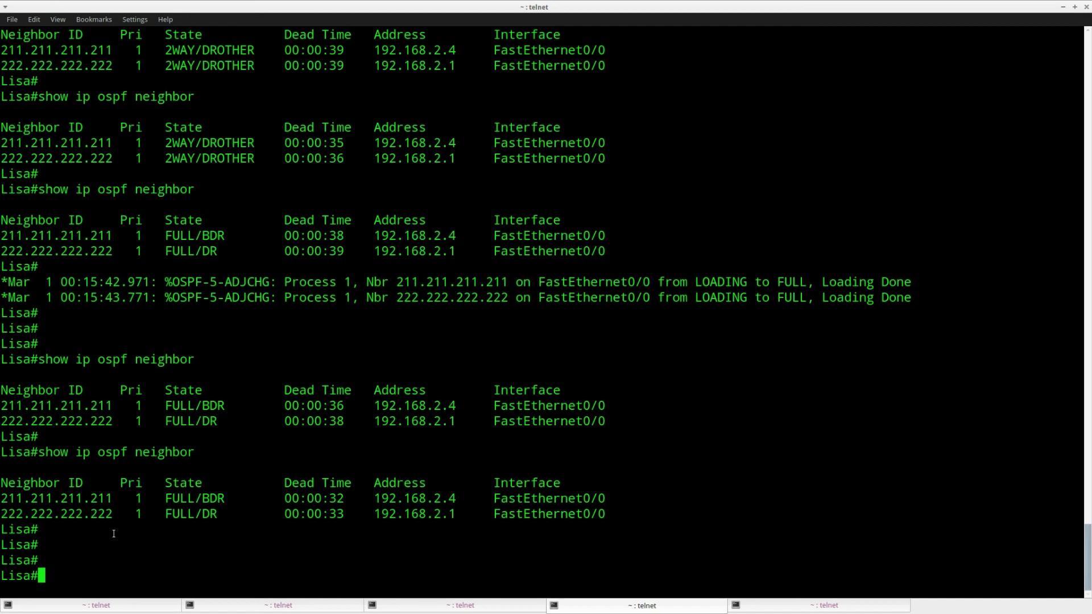
{"action": "key", "text": "Return"}
{"action": "key", "text": "Return"}
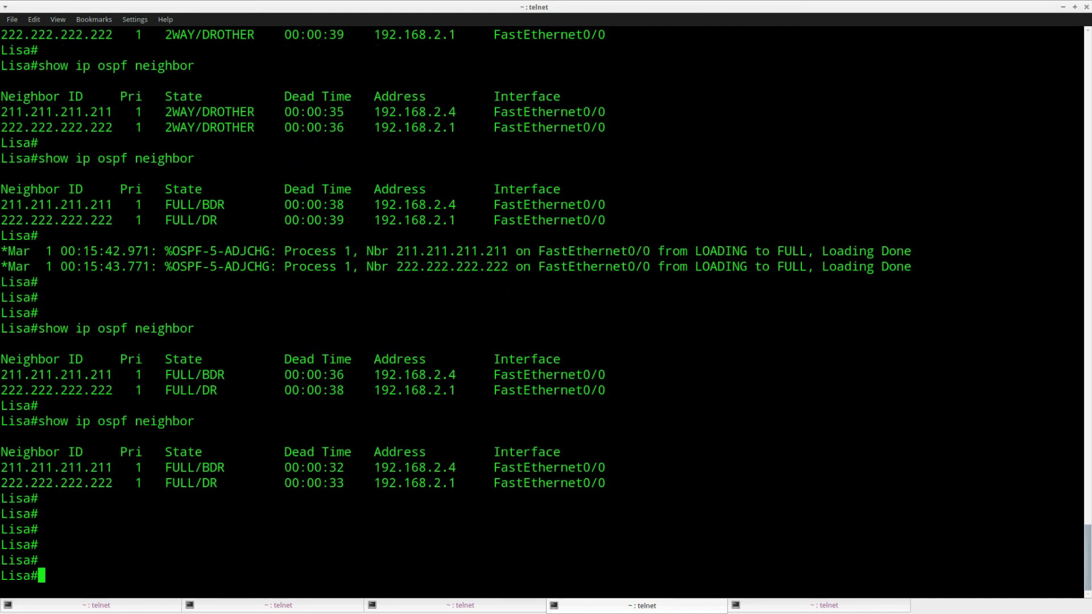